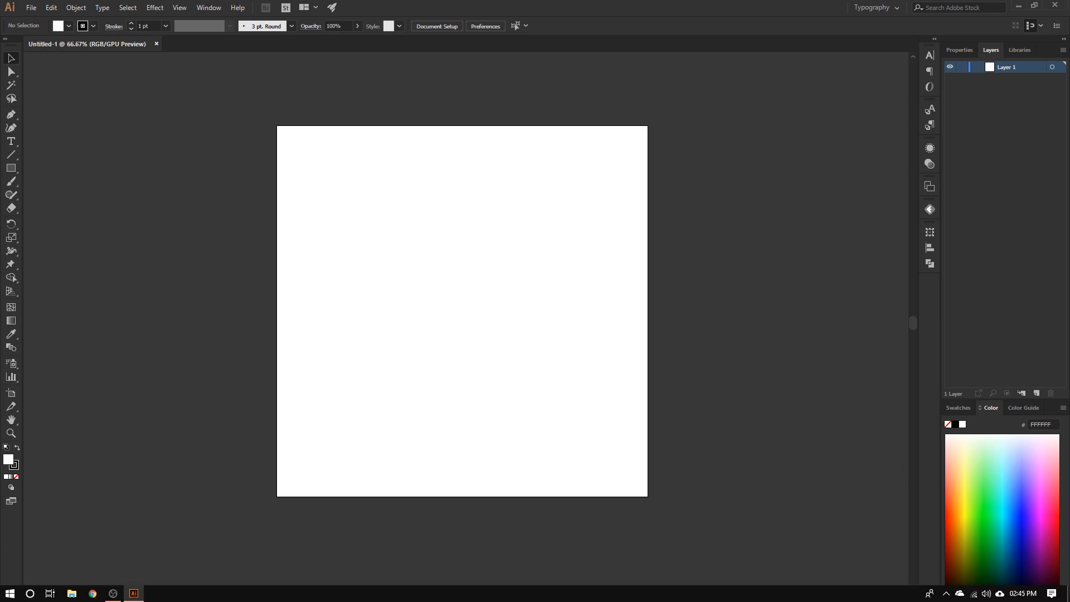
Examine the finished glitch lettering in the desktop image Untitled-1.jpg, and return to the blank document in Illustrator.
left_click(1068, 600)
left_click_drag(208, 139, 157, 123)
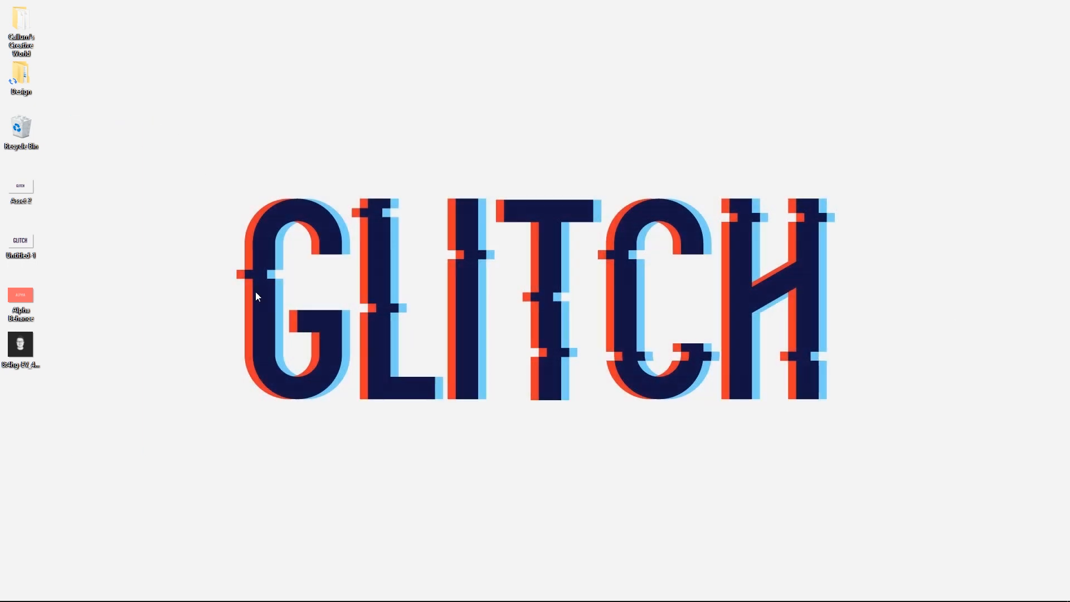
double_click(28, 243)
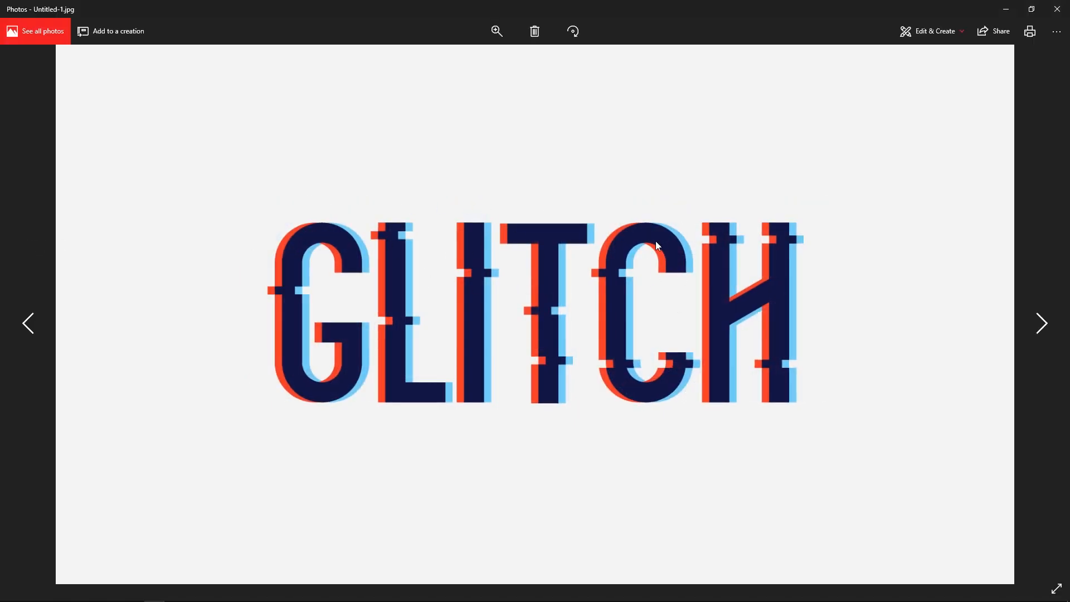
left_click(1062, 11)
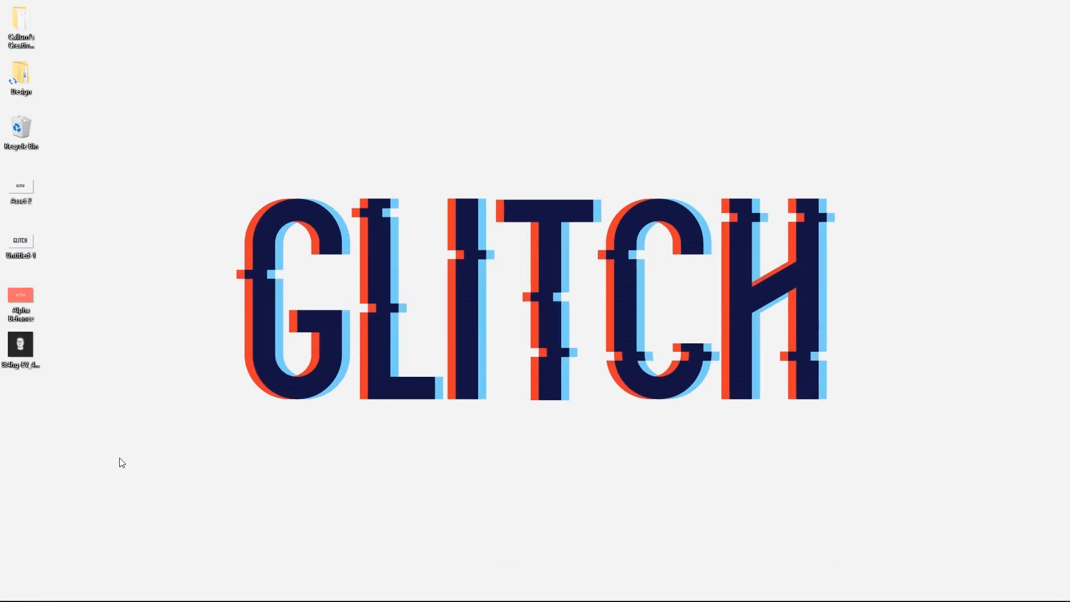
left_click(136, 594)
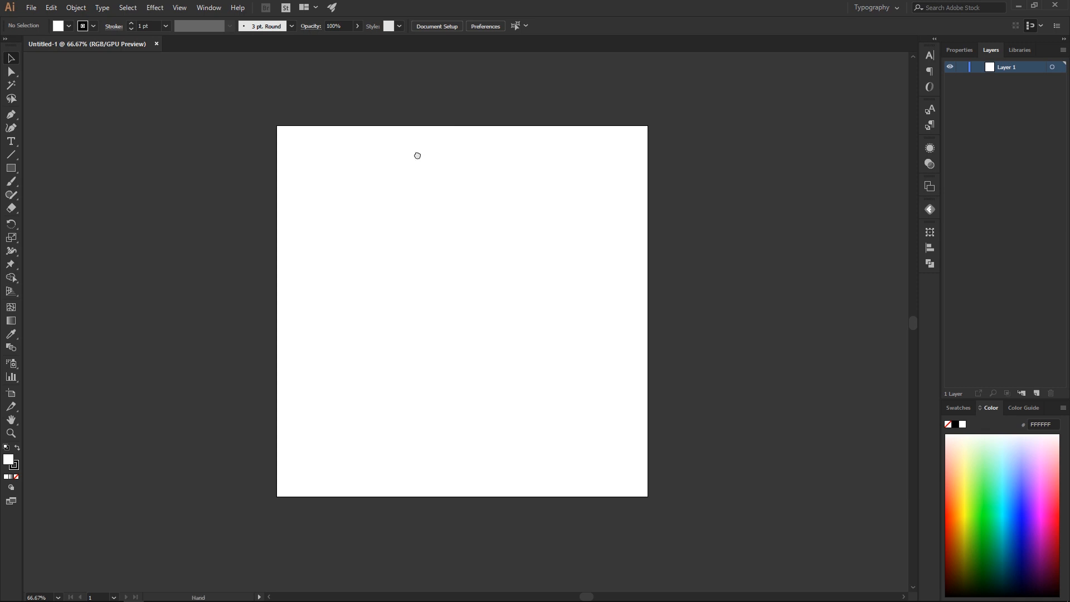
Create a point text object reading GLITCH on the upper half of the artboard.
left_click_drag(418, 159, 424, 158)
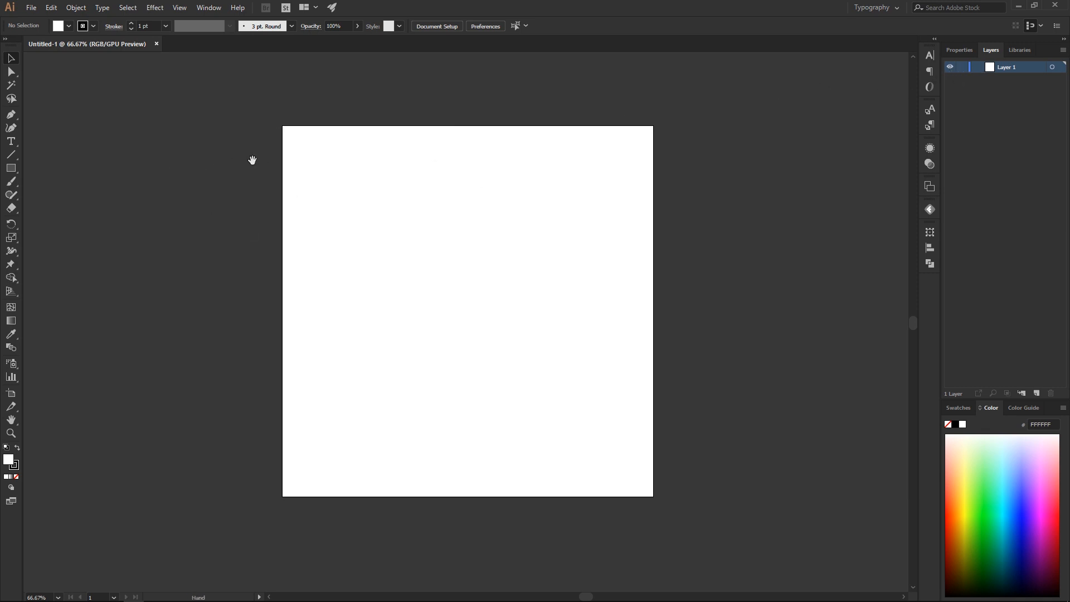
left_click_drag(251, 161, 244, 162)
left_click(11, 143)
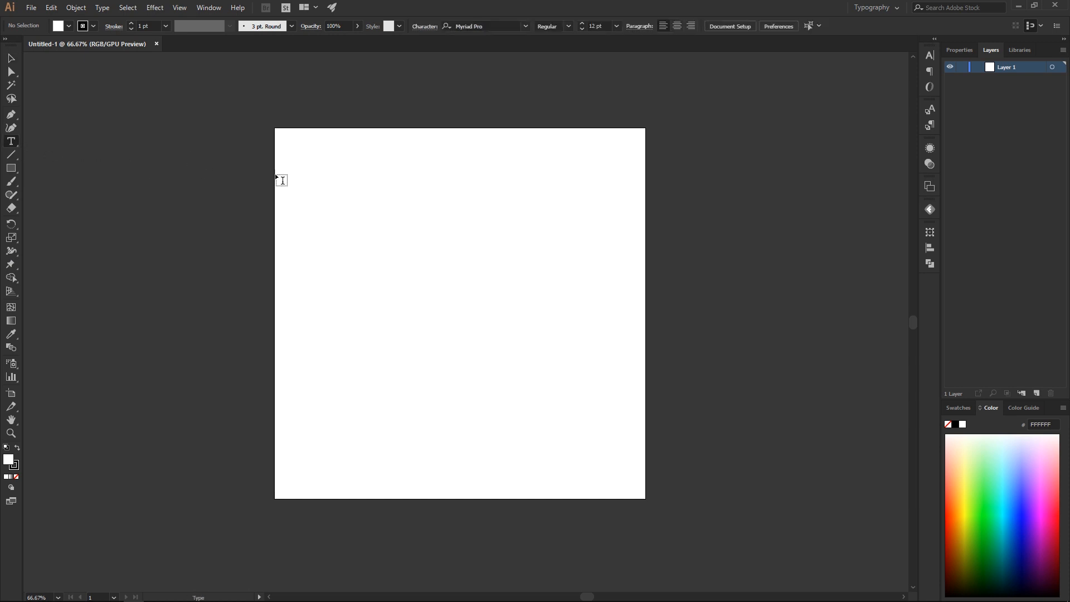
left_click(347, 269)
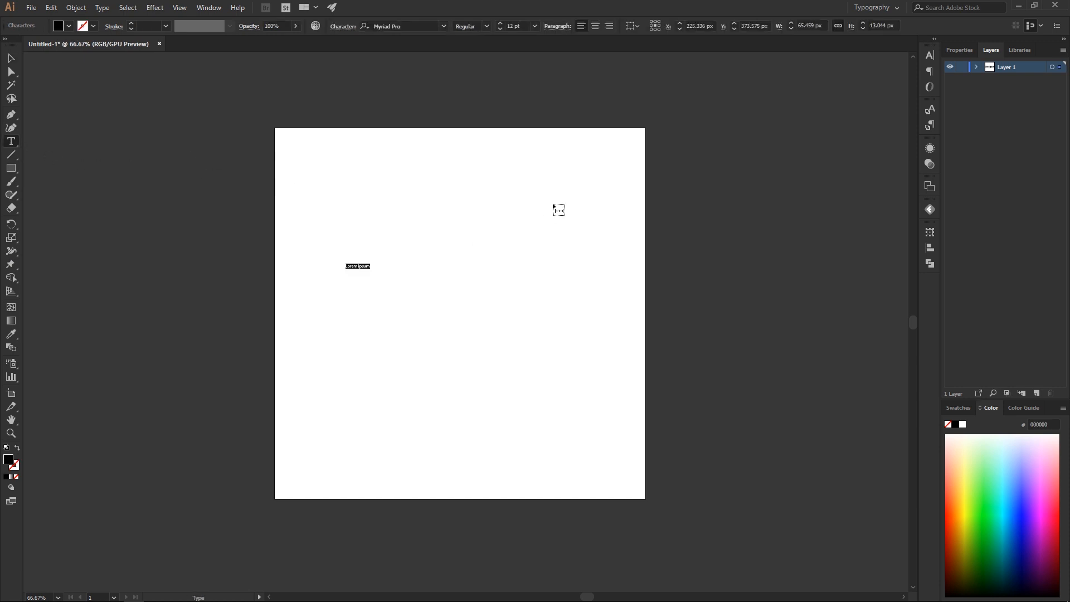
key("BackSpace")
type("GLITCH")
Set the font size of the whole word GLITCH to 200 pt.
key("ctrl+a")
left_click(498, 24)
left_click(501, 23)
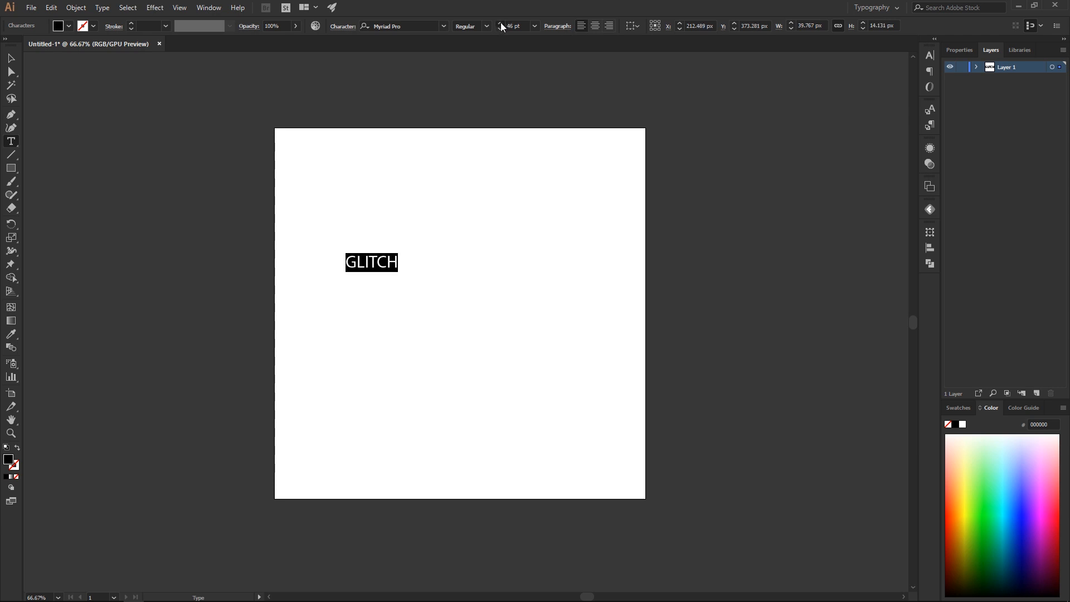
double_click(512, 26)
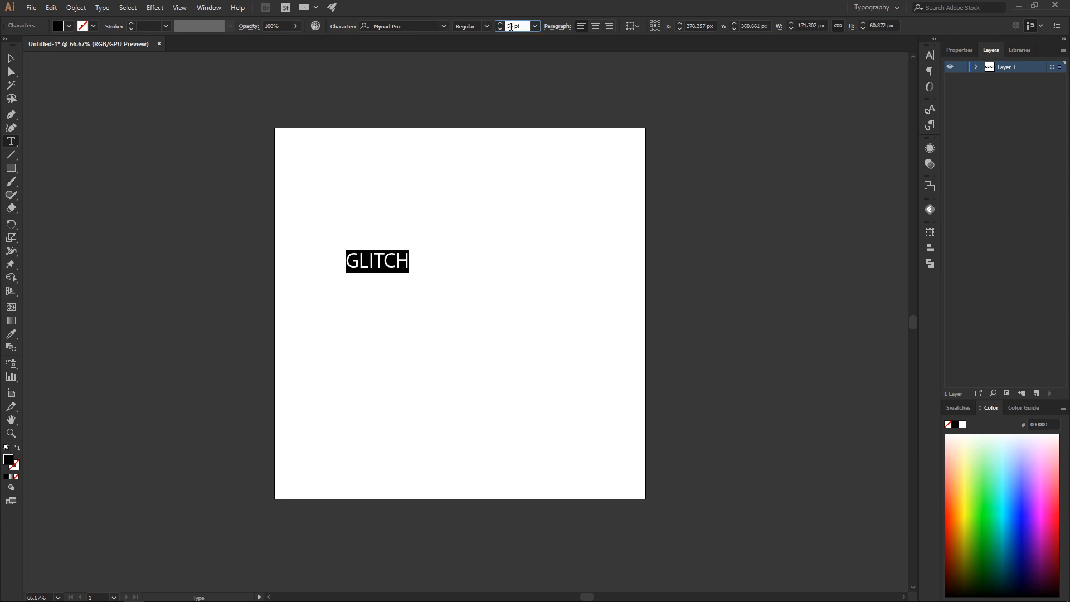
type("200")
key("Return")
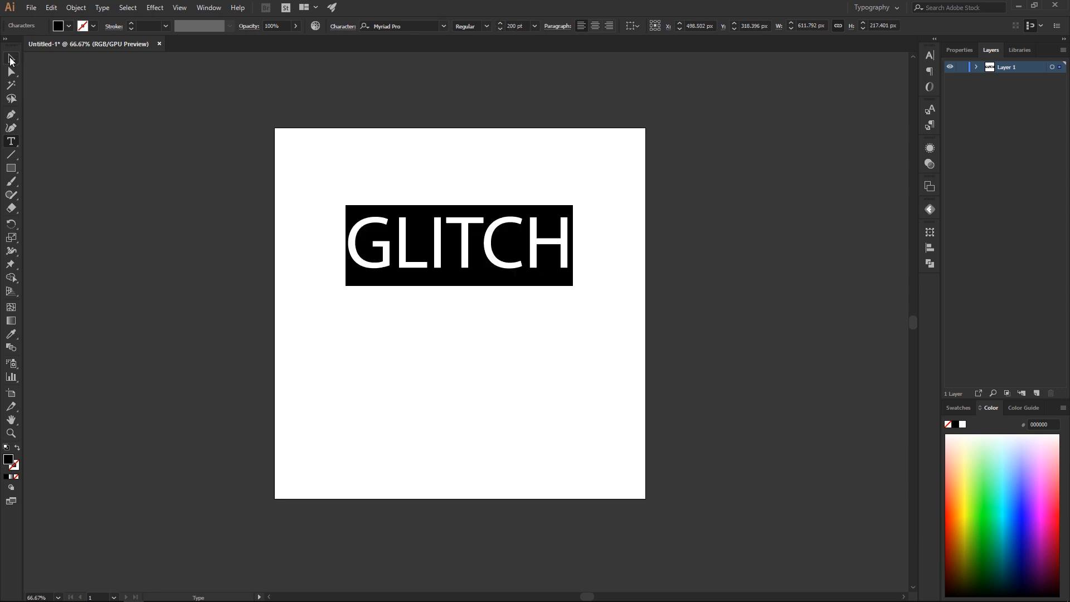
Change the font of the GLITCH text to Alpha Medium.
left_click(395, 25)
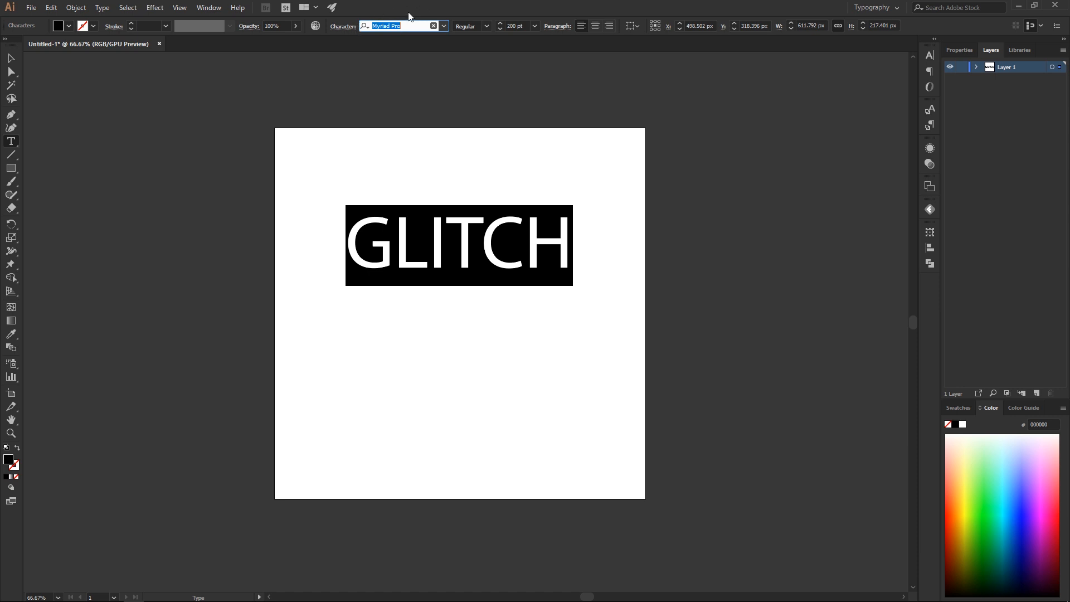
type("alp")
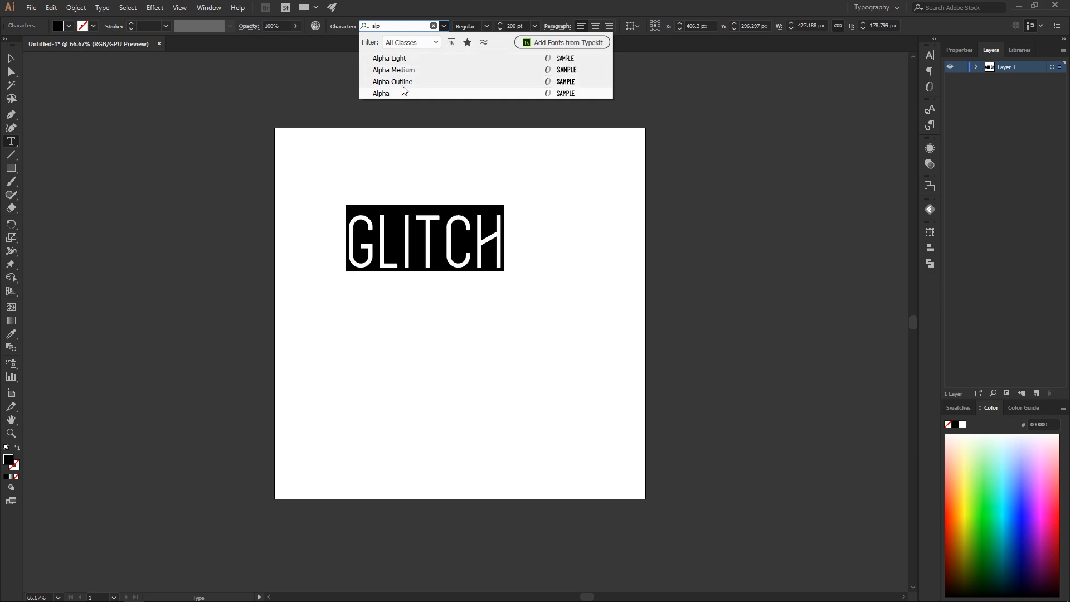
left_click(403, 71)
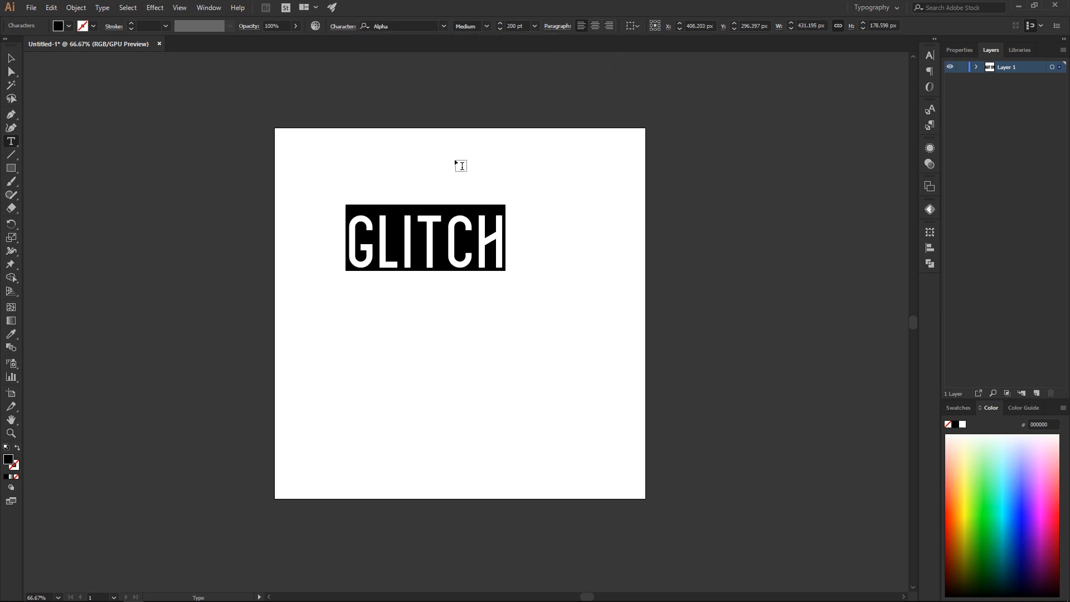
Tighten the kerning between T and C and between L and I in the GLITCH text.
left_click(474, 240)
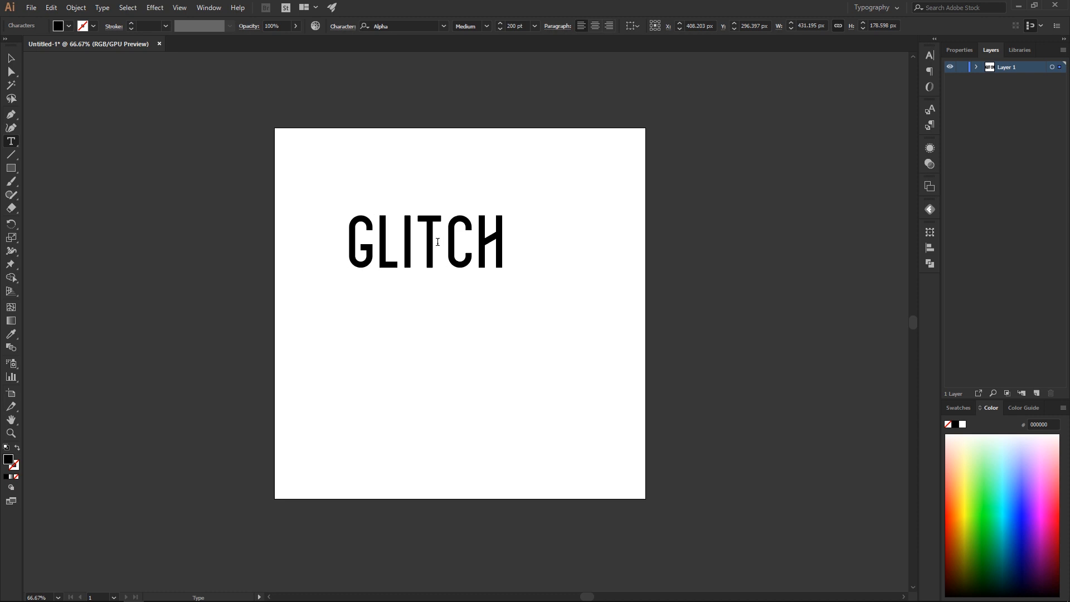
left_click(445, 241)
key("alt")
key("alt+Left")
key("alt+Left")
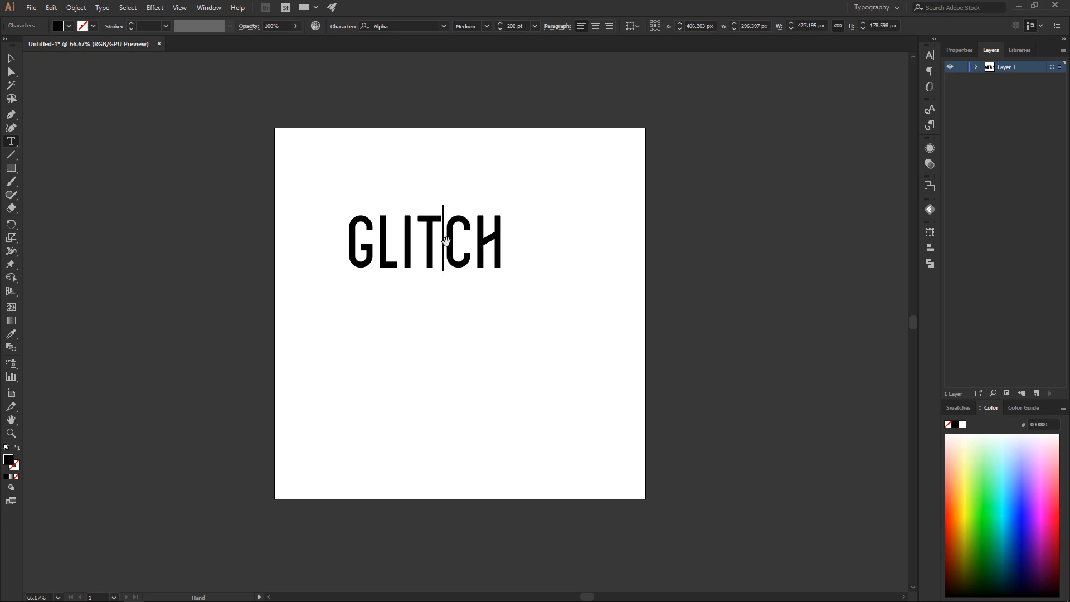
left_click(401, 235)
key("alt+Left")
key("alt+Left")
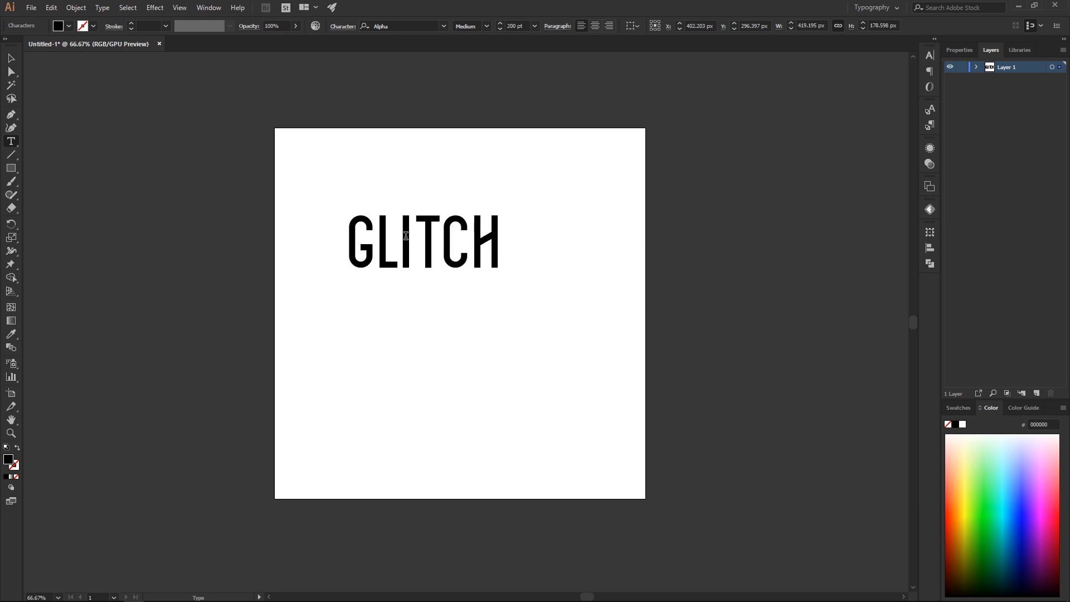
key("alt+Right")
Scale the GLITCH text up to about 652 px wide by 278 px high and place it near the artboard's centre.
left_click(12, 59)
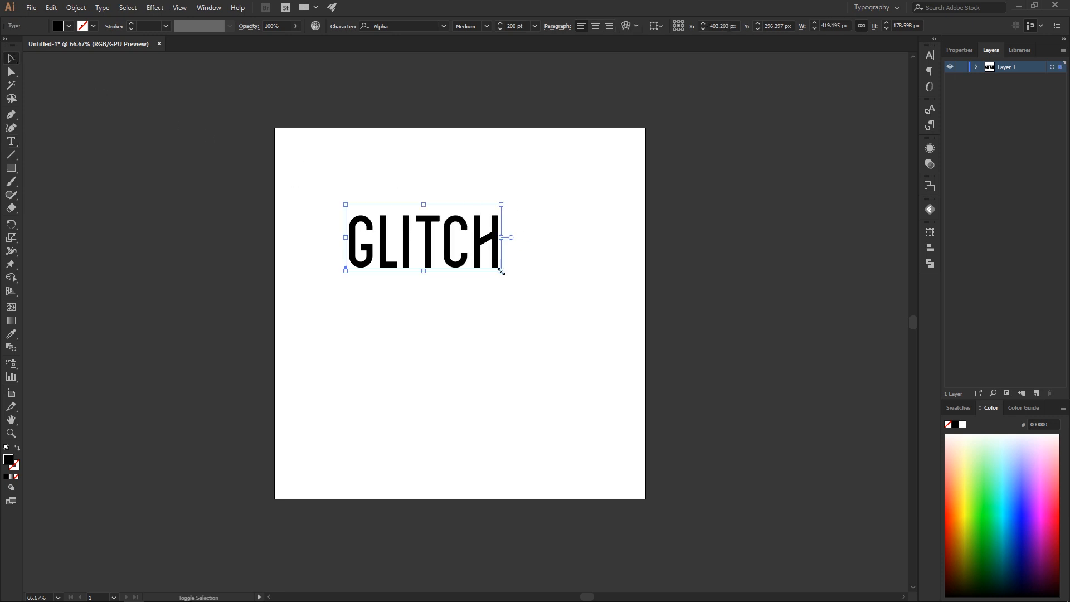
left_click_drag(502, 273, 564, 332)
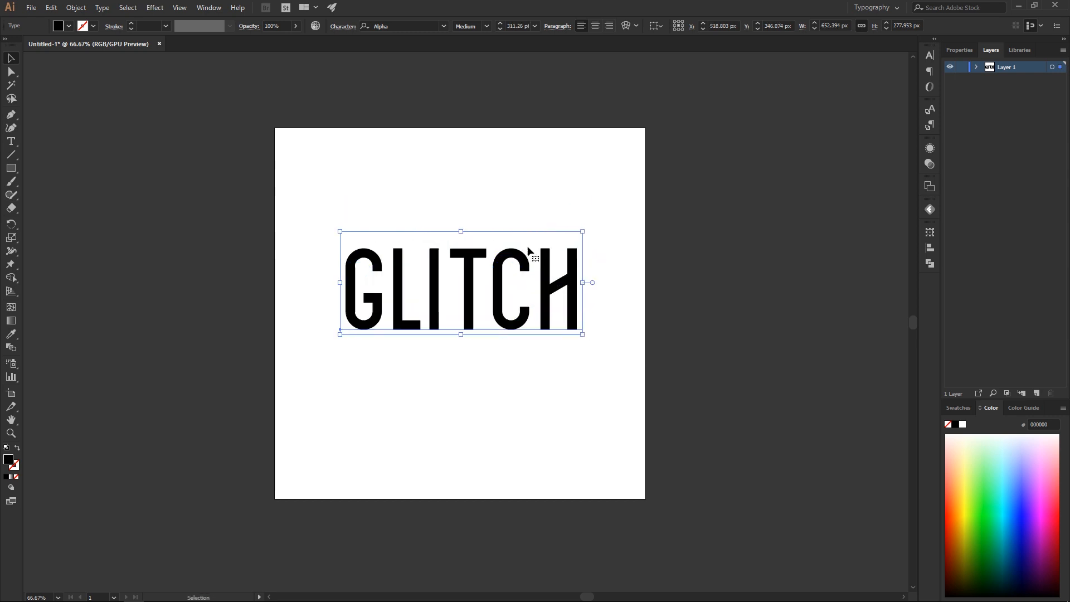
Tighten the kerning of the enlarged text by one increment between C and H and between I and T.
key("ctrl+=")
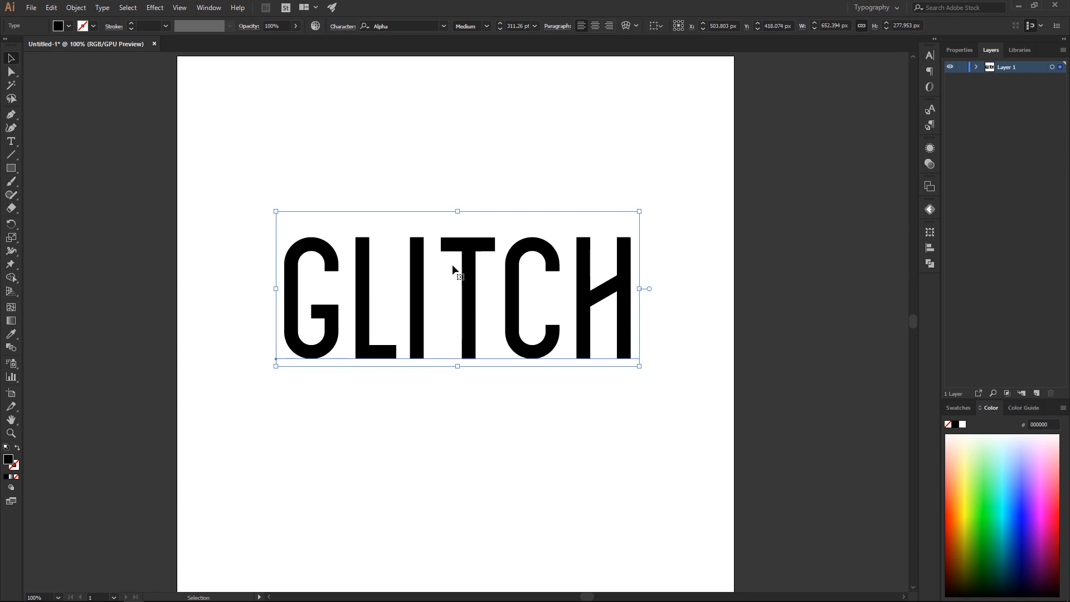
double_click(580, 270)
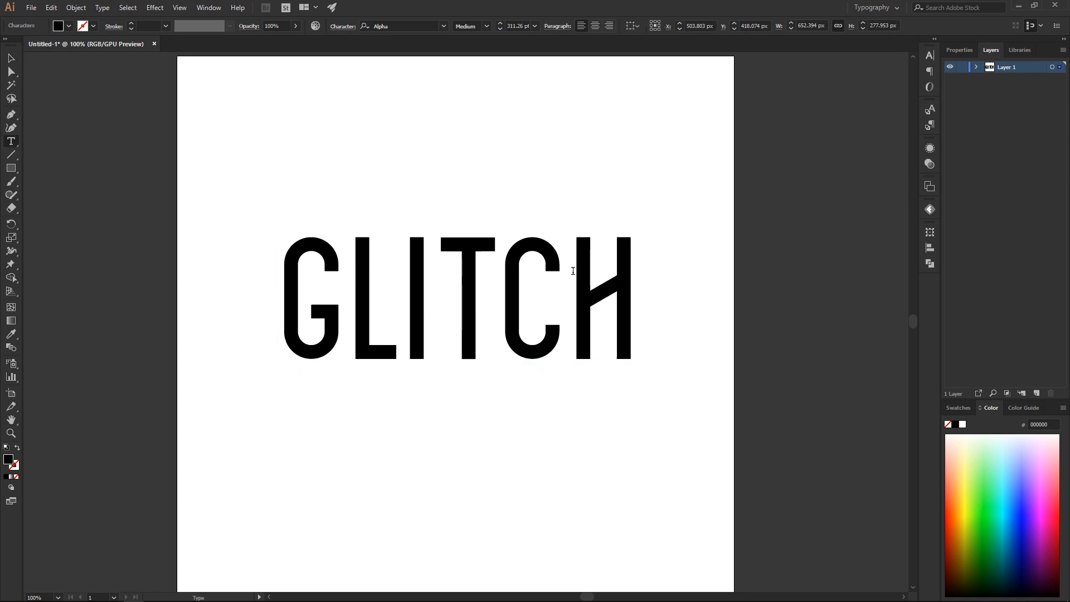
key("ctrl+a")
left_click(570, 272)
key("alt+Left")
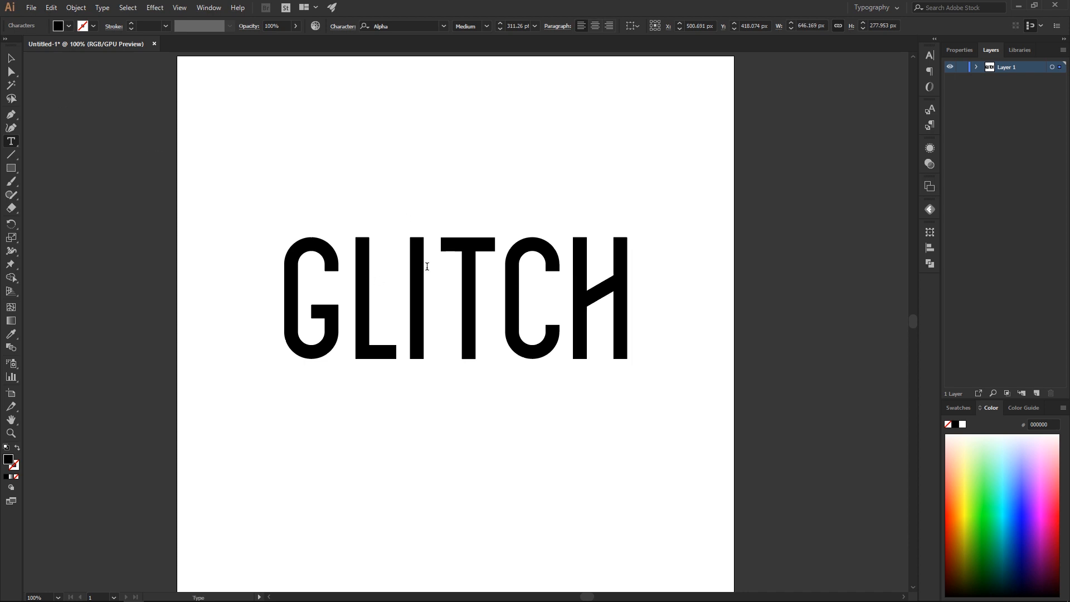
left_click(439, 261)
key("alt+Left")
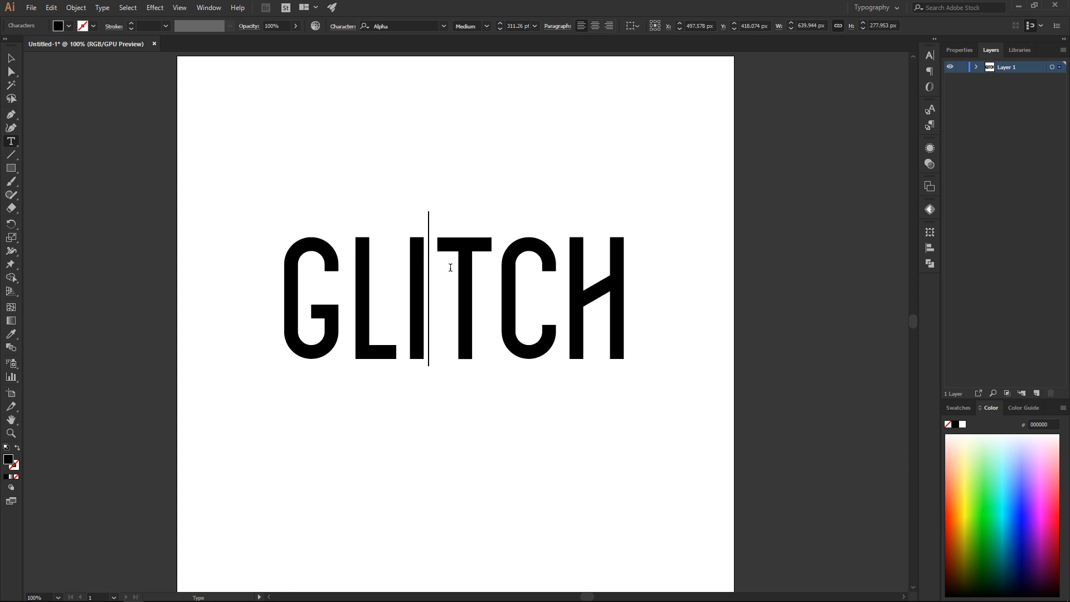
key("Escape")
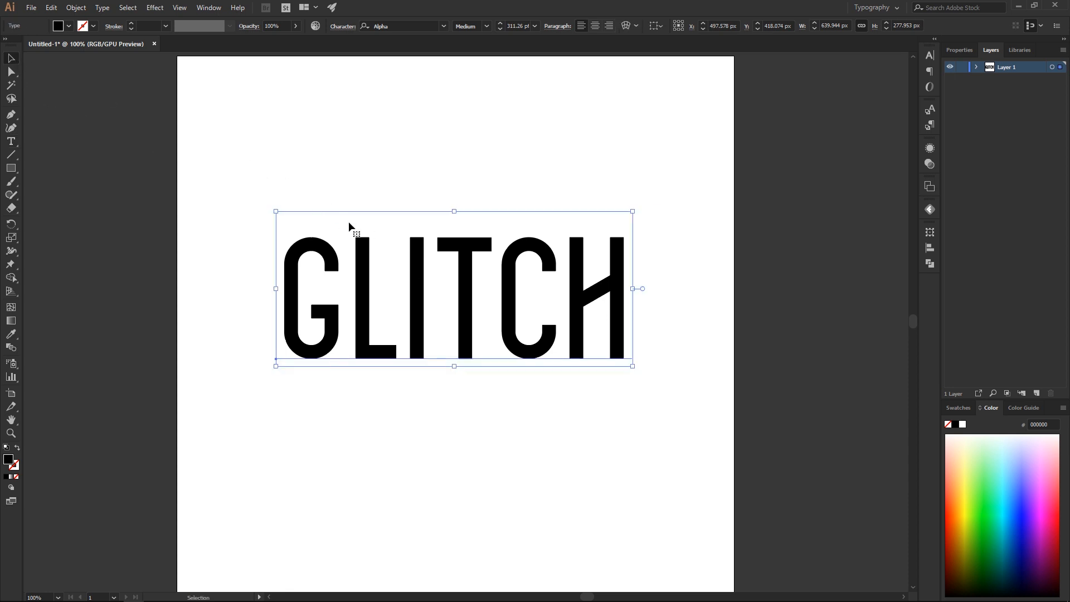
Convert the GLITCH text to outlines.
right_click(365, 254)
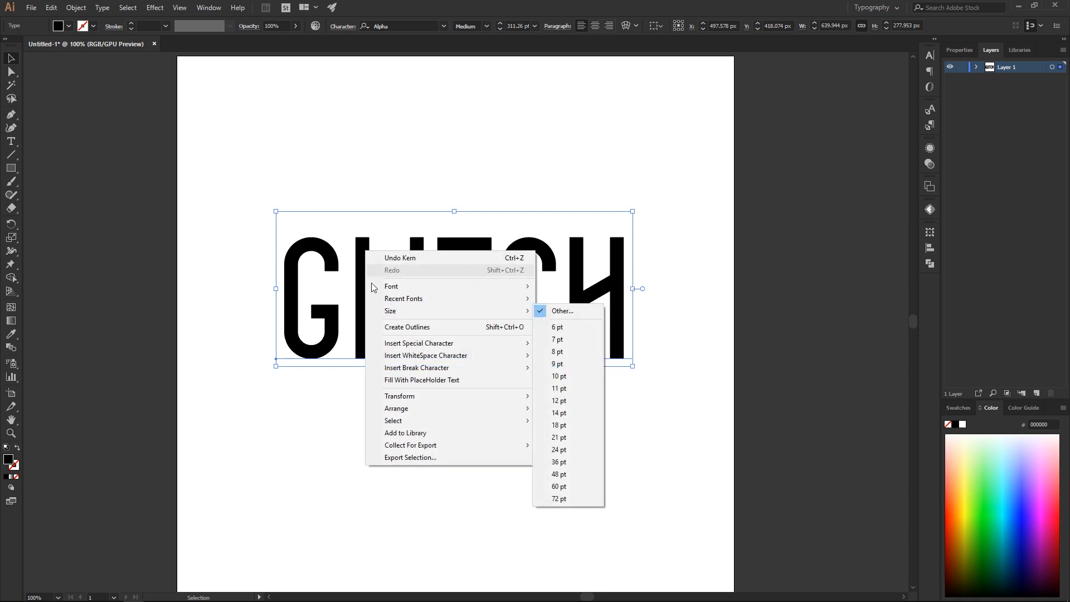
right_click(620, 275)
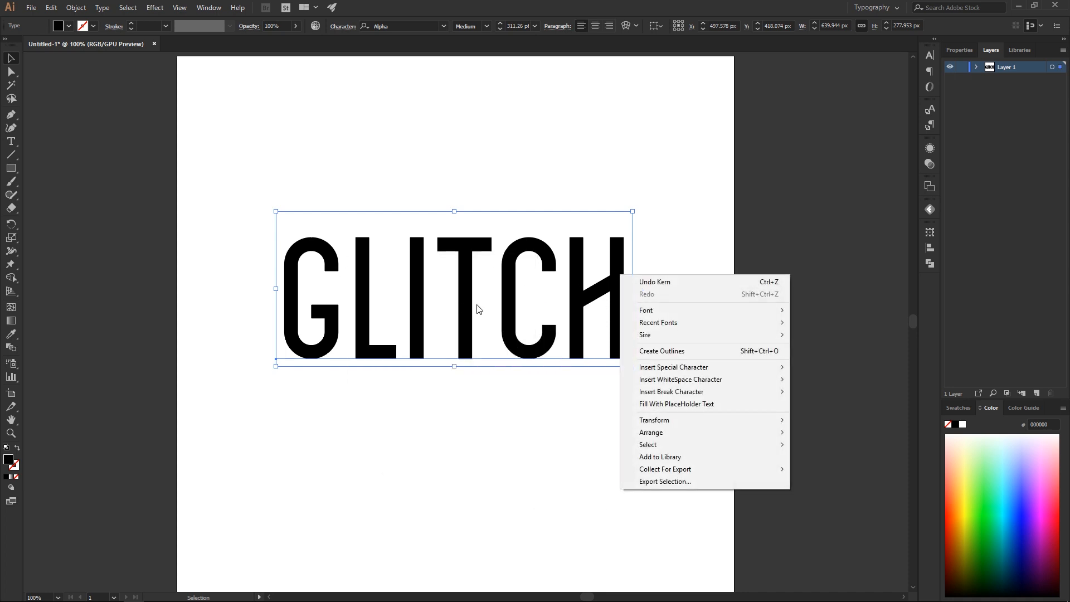
left_click(651, 351)
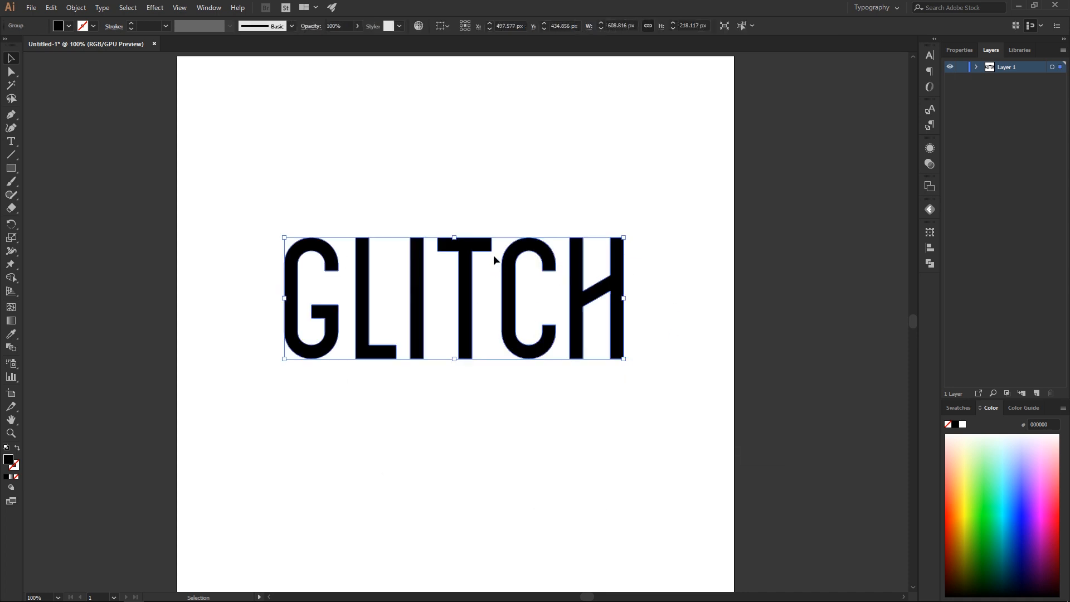
Try reshaping the outlined T by moving a corner anchor point of its crossbar, and undo the change.
key("a")
left_click_drag(492, 251, 495, 326)
key("ctrl+z")
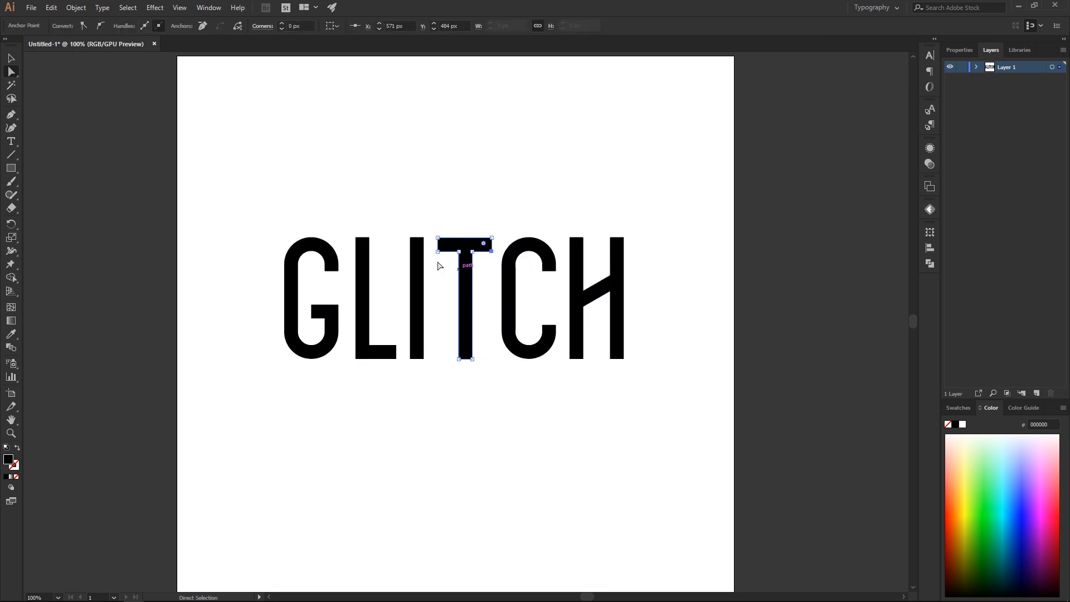
Select all anchor points of the outlined letters with Direct Selection and examine them up close.
left_click_drag(241, 208, 717, 423)
scroll(511, 277, "up", 3)
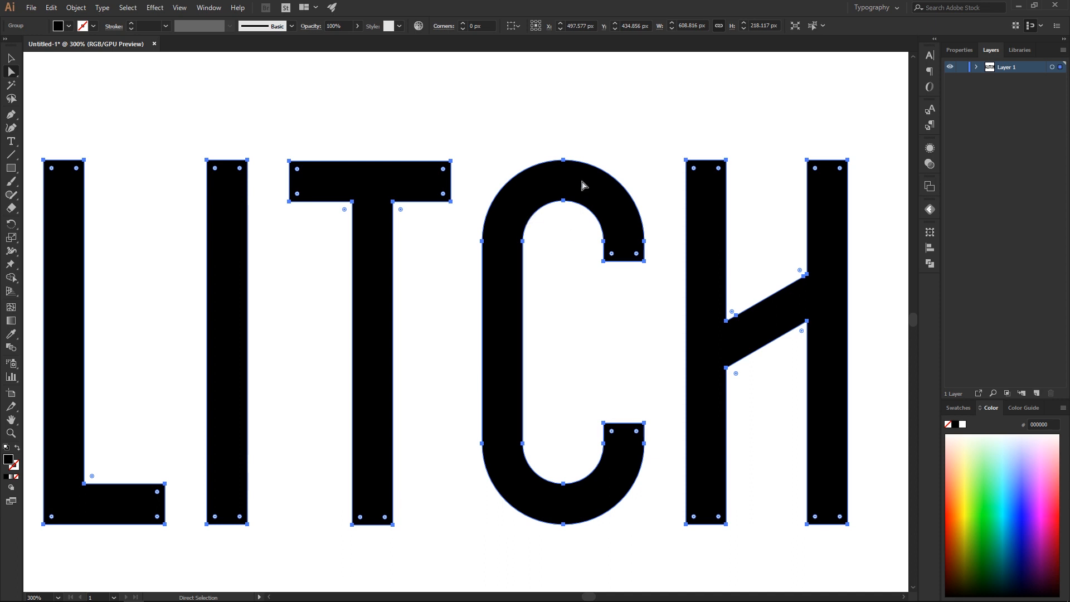
scroll(524, 207, "down", 1)
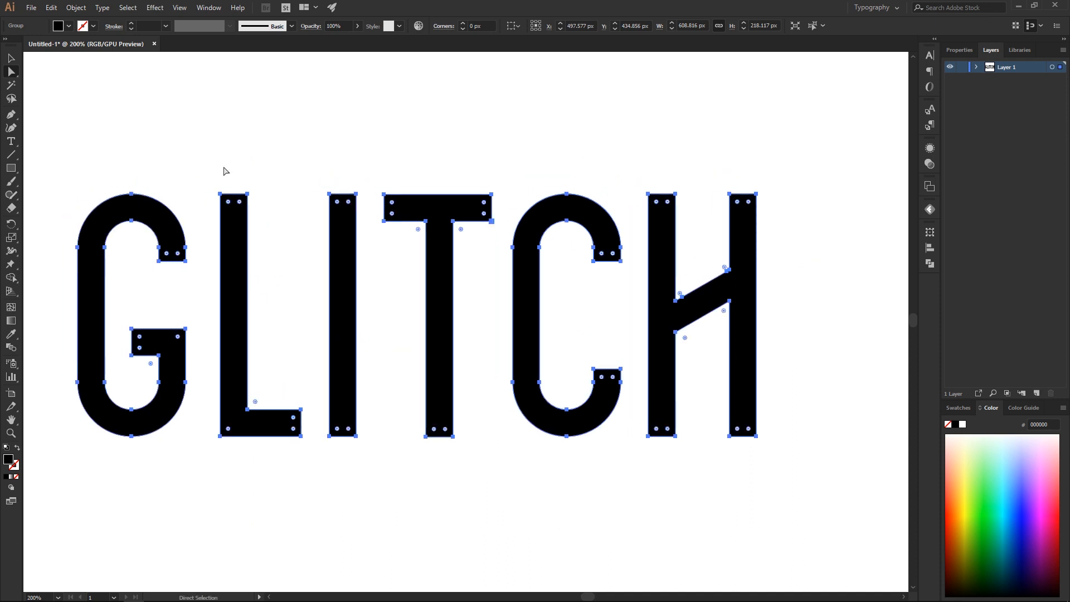
Move the outlined GLITCH group to the centre of the artboard, at about X 500 px and Y 500 px.
left_click(11, 59)
left_click_drag(173, 109, 290, 137)
scroll(221, 103, "down", 1)
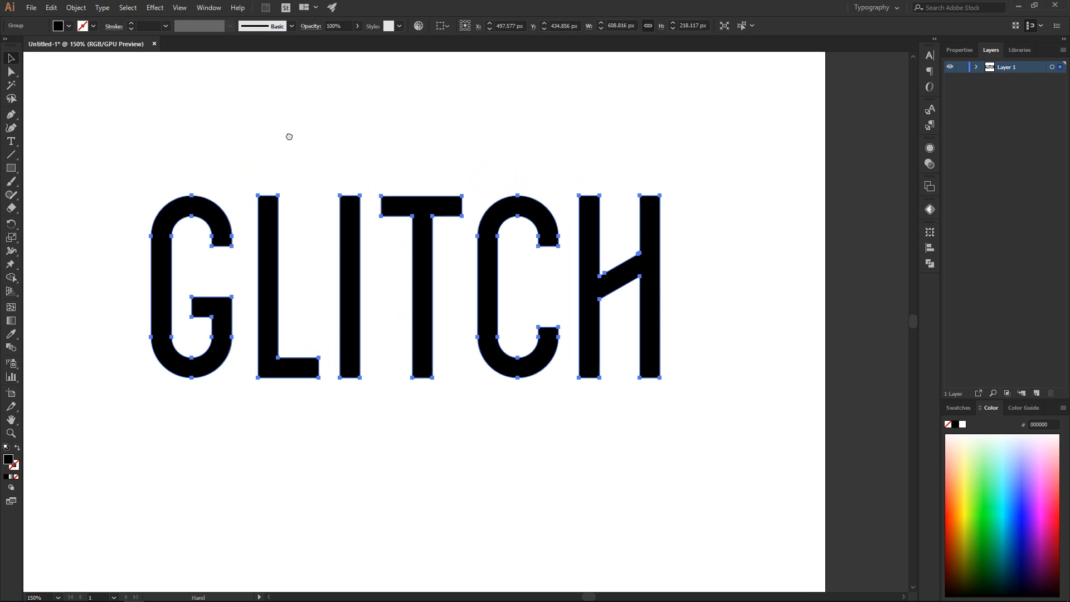
left_click_drag(279, 218, 269, 222)
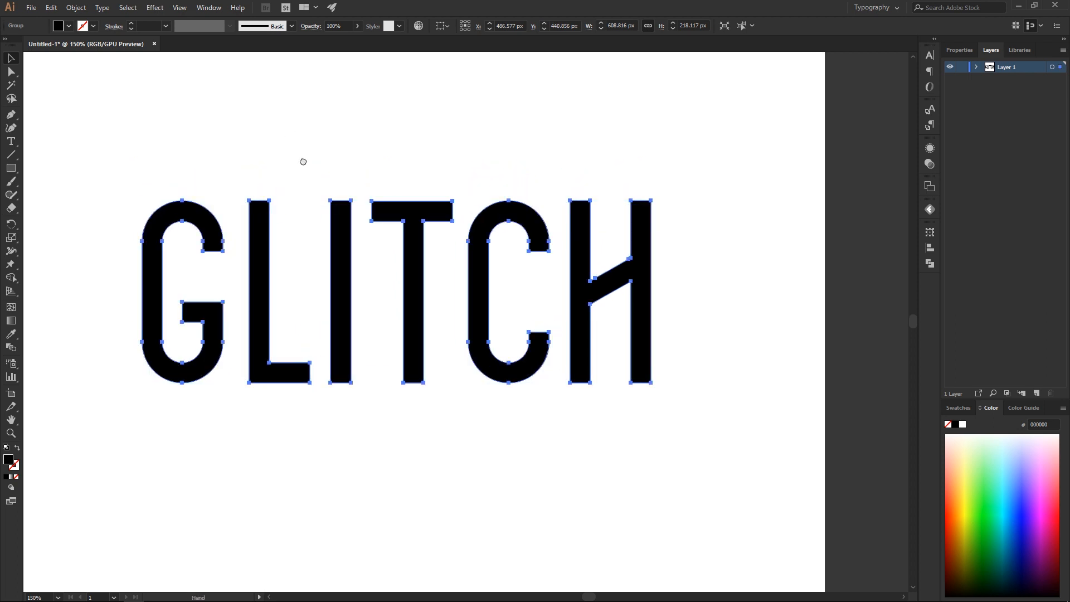
scroll(304, 161, "down", 1)
left_click_drag(539, 246, 547, 281)
double_click(546, 269)
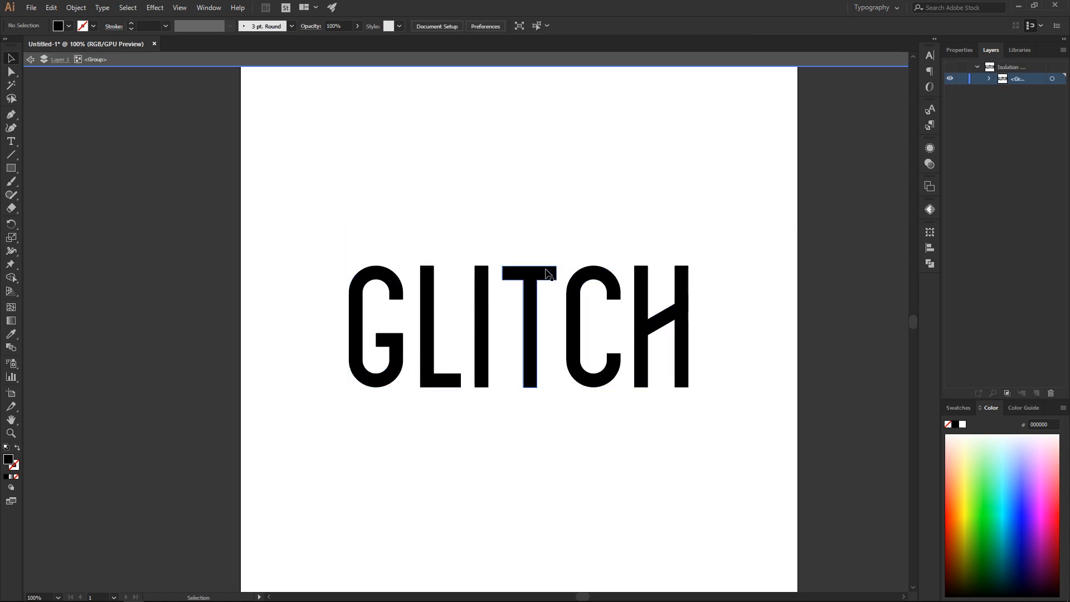
double_click(537, 234)
left_click(537, 266)
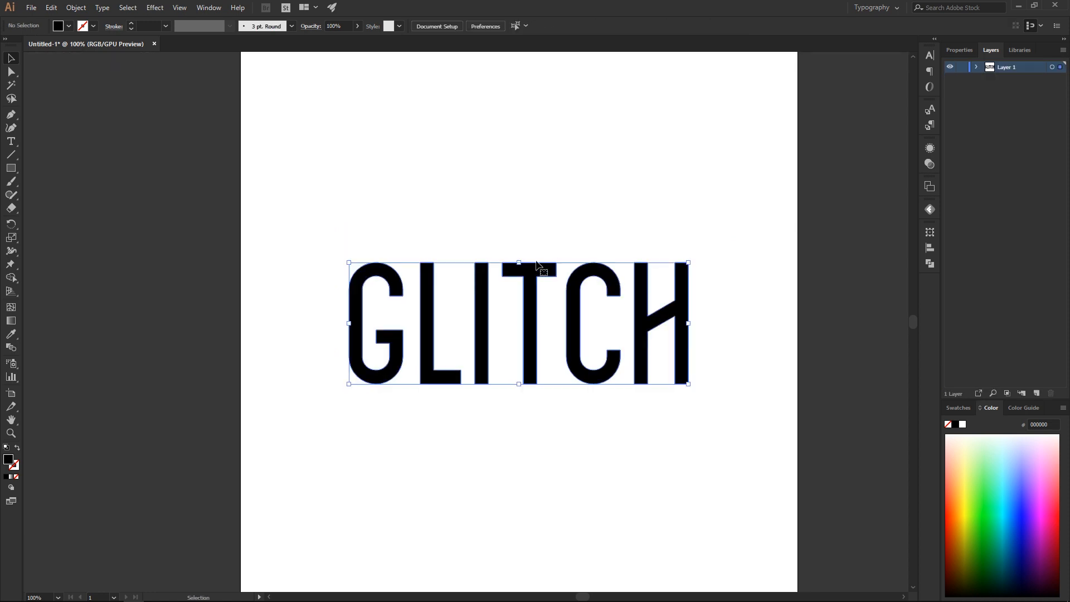
Select the centred GLITCH lettering as a whole group.
left_click(548, 235)
scroll(547, 234, "up", 1)
left_click_drag(548, 234, 505, 194)
scroll(418, 214, "up", 1)
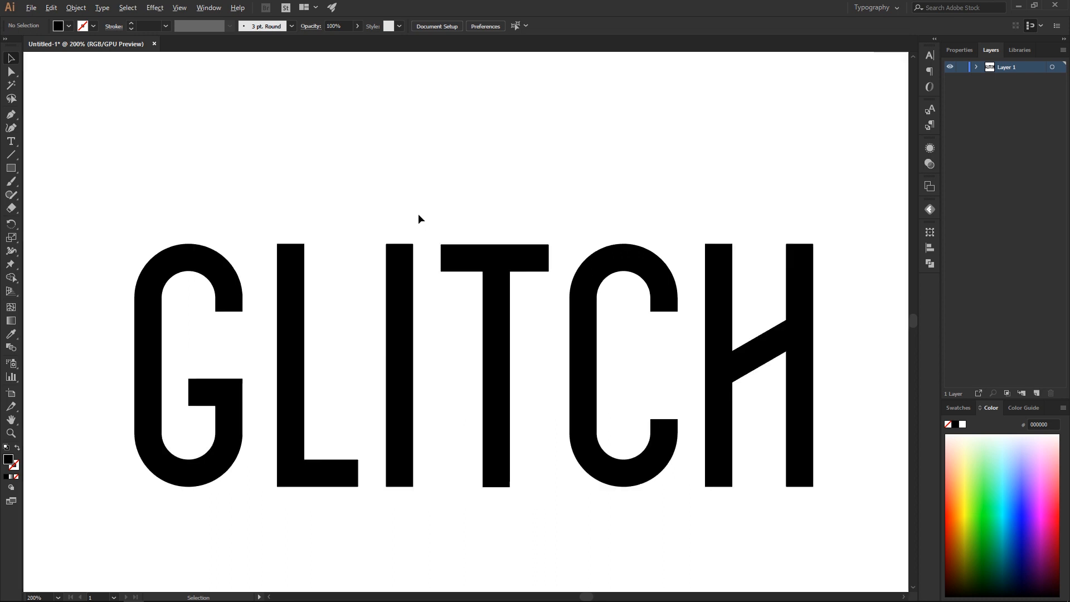
scroll(418, 219, "down", 1)
left_click(327, 250)
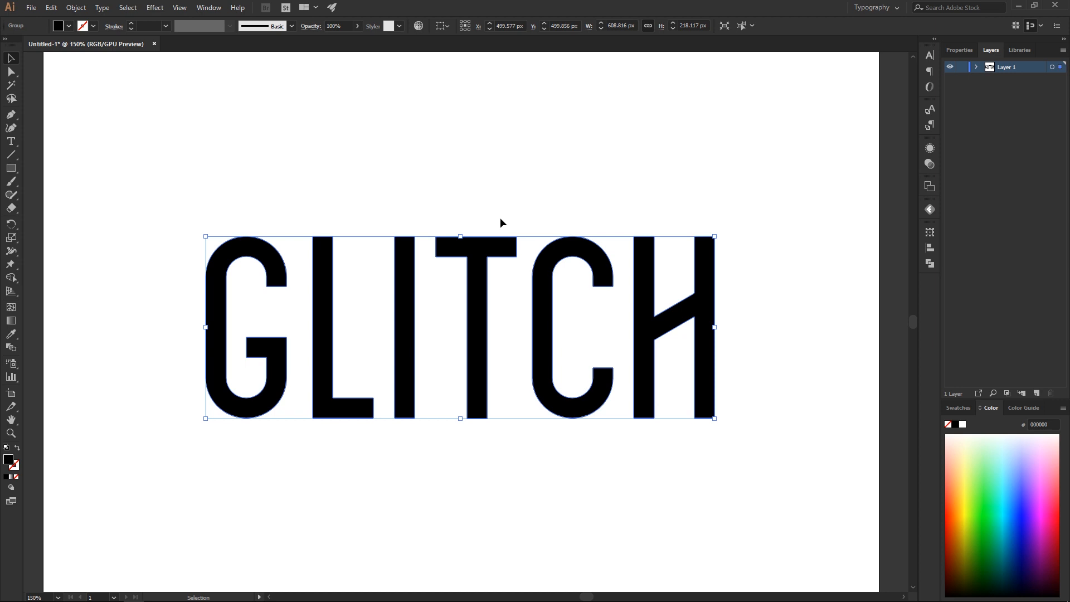
key("a")
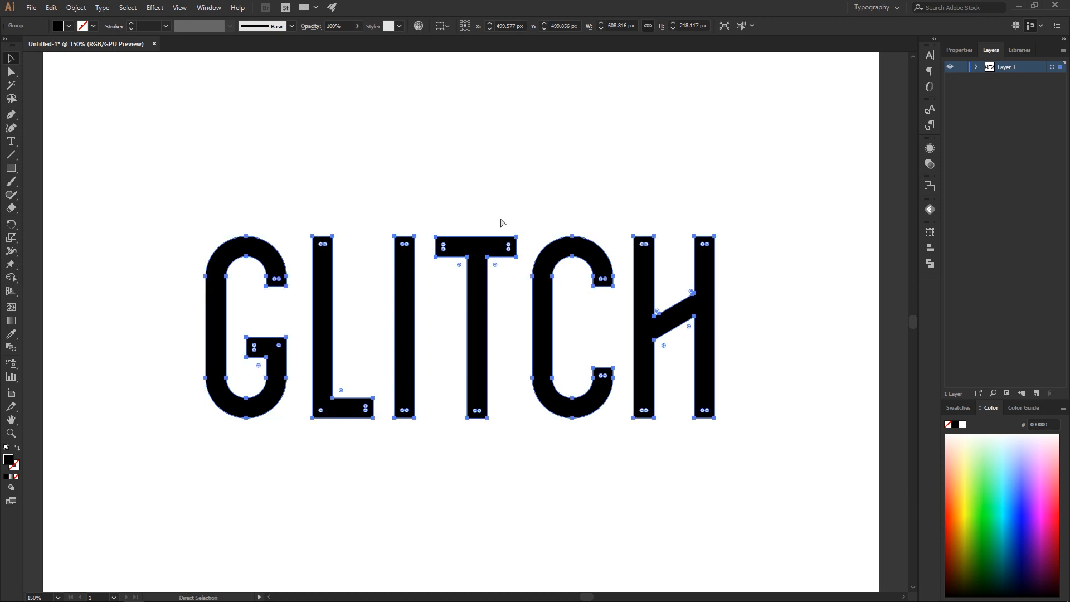
key("v")
left_click_drag(485, 255, 488, 136)
key("a")
key("ctrl+z")
key("v")
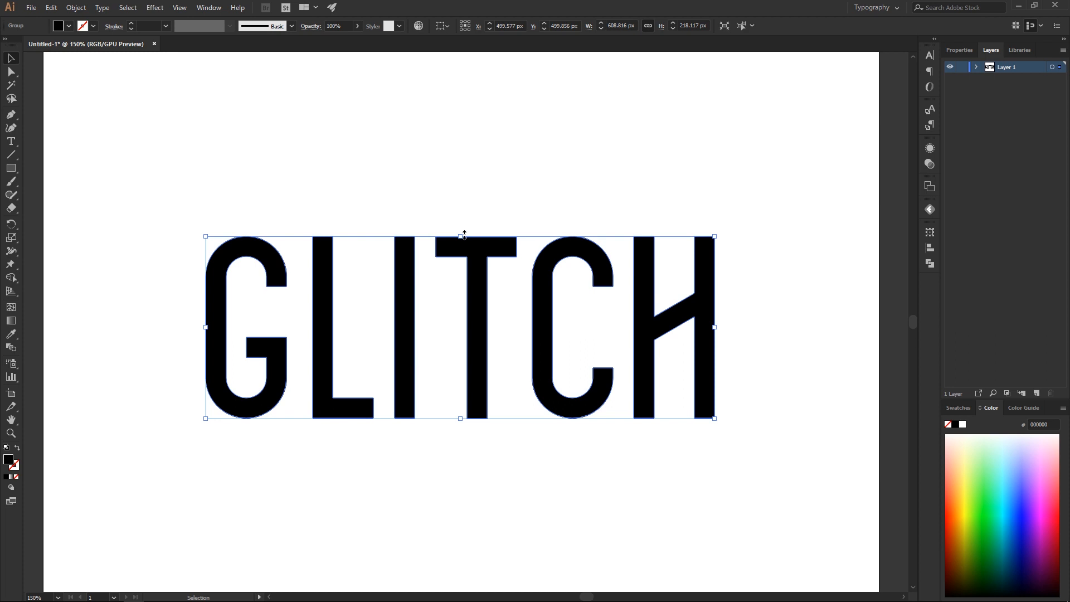
Duplicate the GLITCH lettering behind the original, offset the copy 10 px to the left, and fill it with blue 4887FF.
key("ctrl")
key("shift")
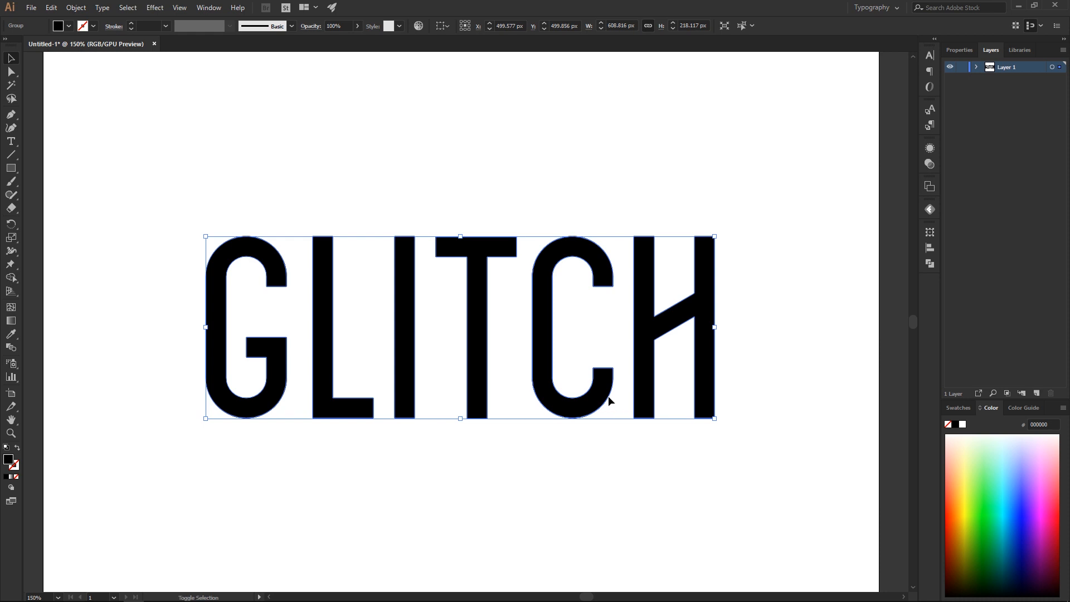
key("alt+shift+Left")
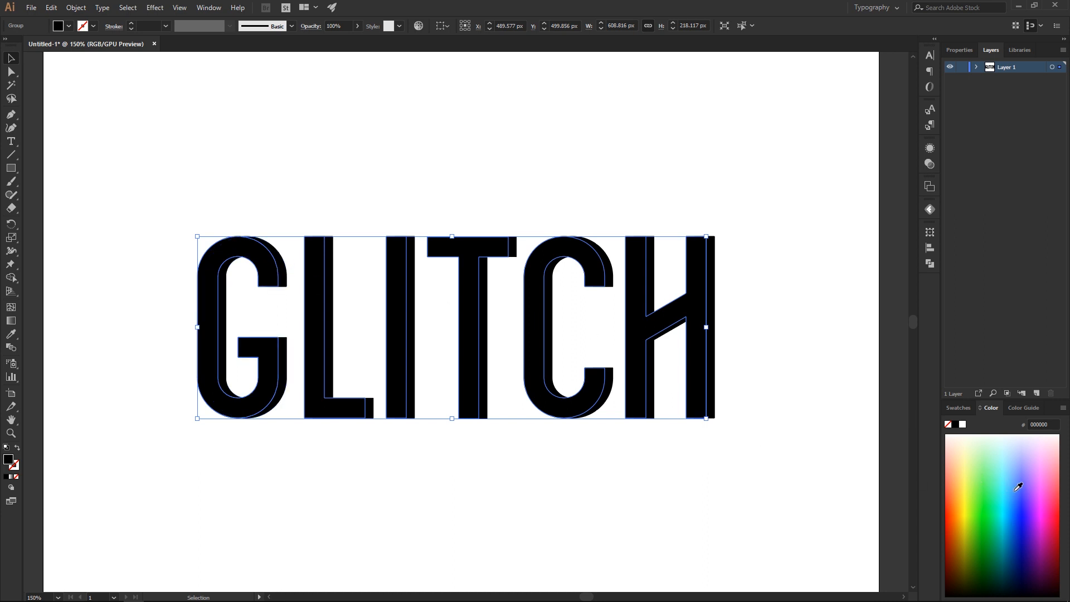
left_click_drag(1018, 488, 1016, 491)
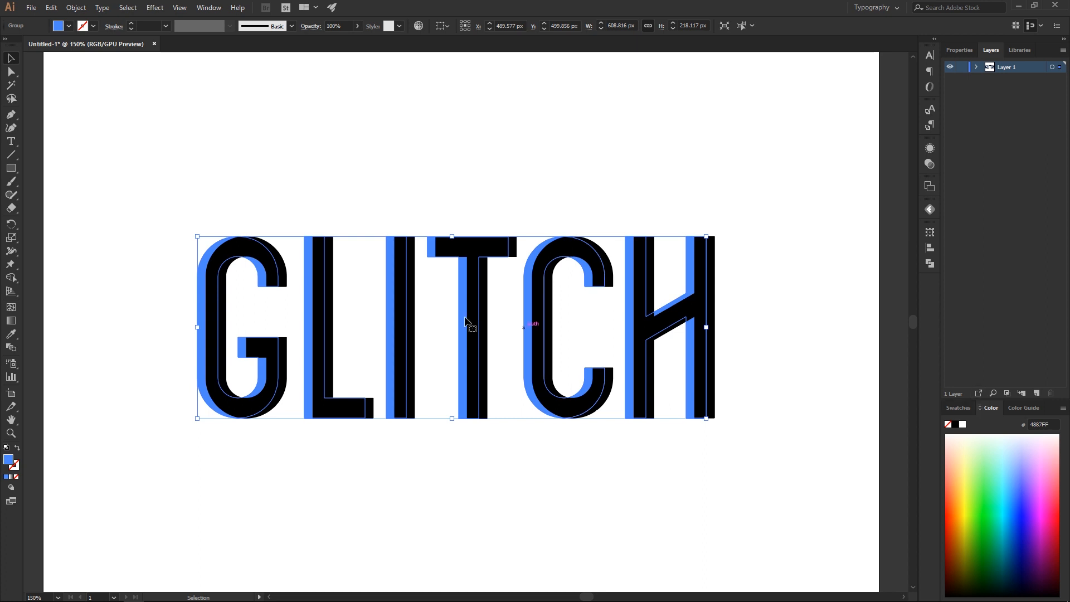
Nudge the blue copy 2 px right to reduce its offset from the black lettering.
scroll(310, 296, "up", 1)
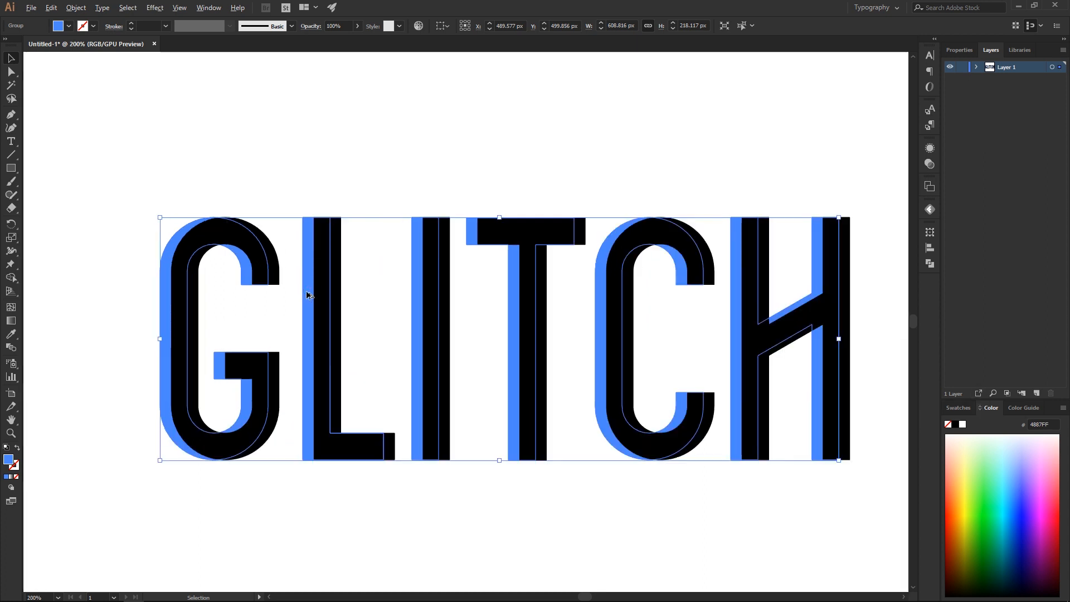
scroll(307, 293, "up", 1)
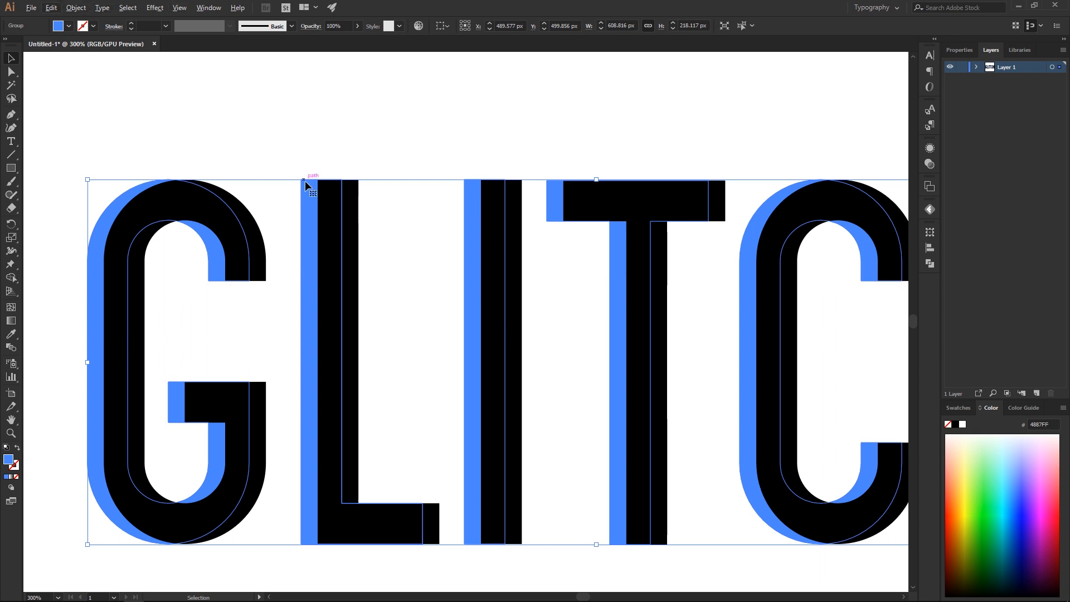
key("Right")
key("Right")
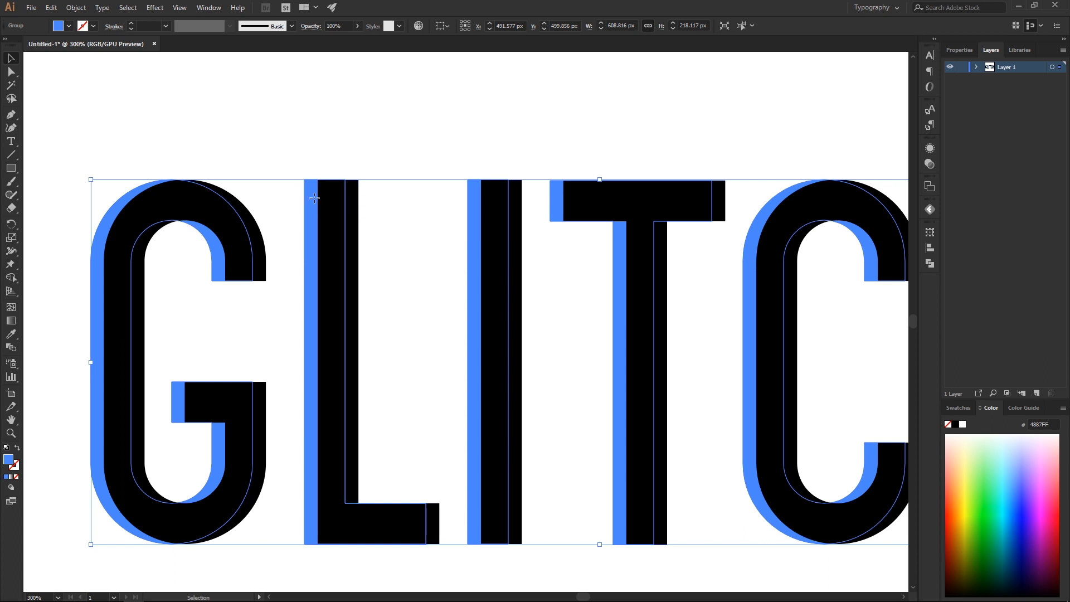
Duplicate the blue lettering behind the black letters and nudge the copy 16 px right, to X 507.577 px.
key("a")
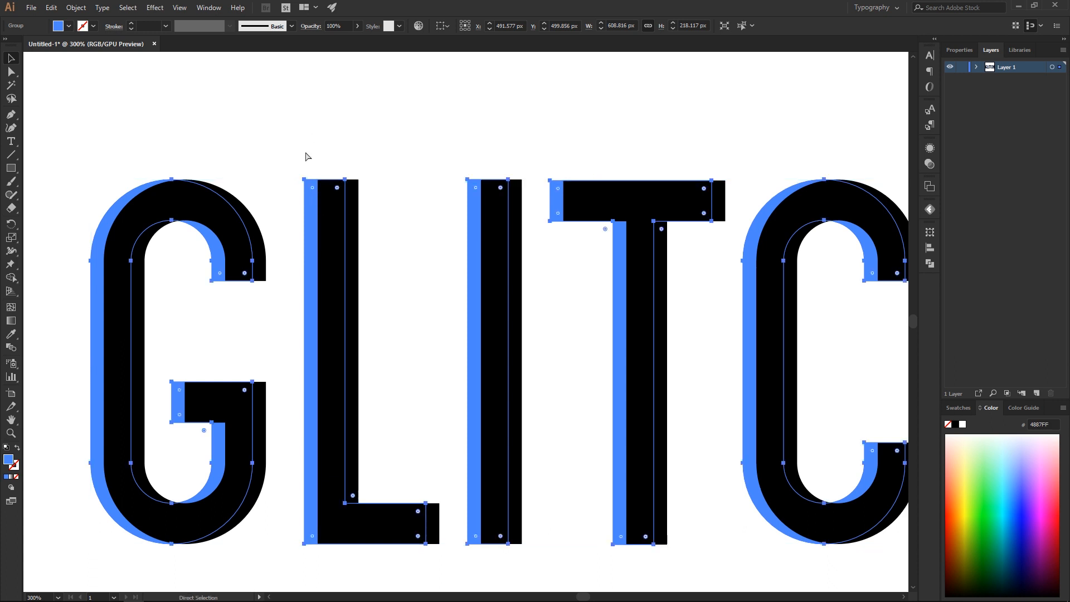
key("v")
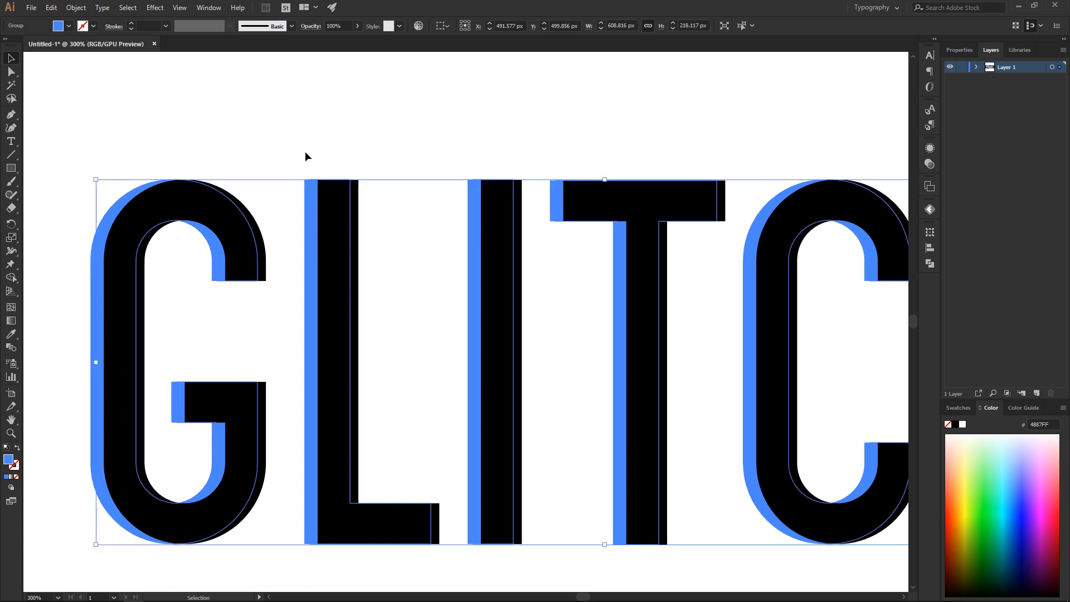
key("Right")
key("Right")
key("Right")
key("Right")
key("Right")
key("Right")
key("Right")
key("Right")
key("Right")
key("Right")
key("Right")
key("Right")
key("Right")
key("Right")
key("Right")
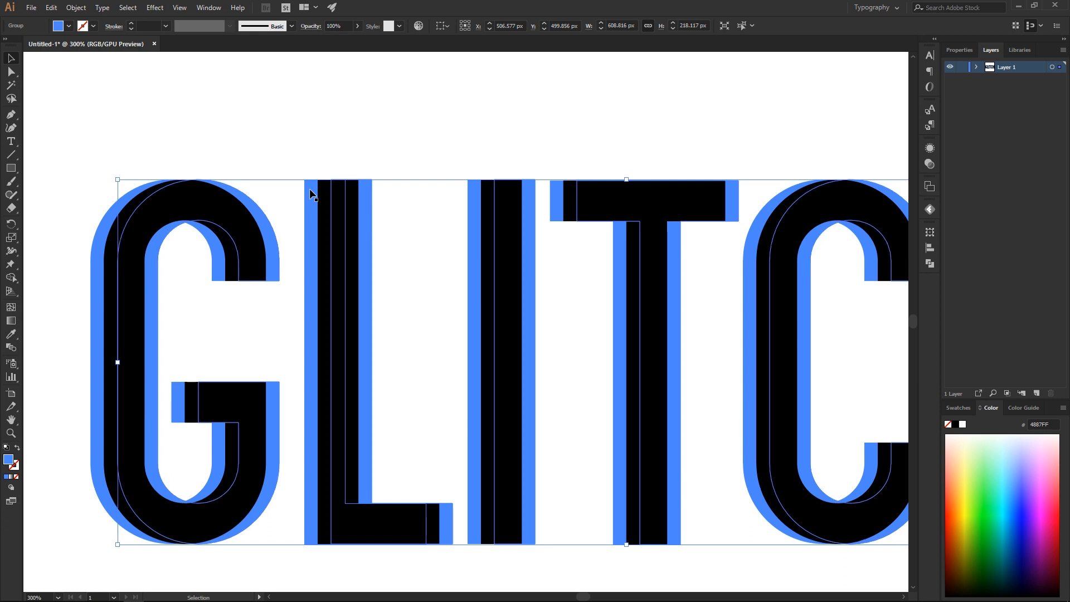
Examine the offset edges of the letters up close and turn off Snap to Pixel.
left_click(337, 136)
scroll(340, 175, "up", 3)
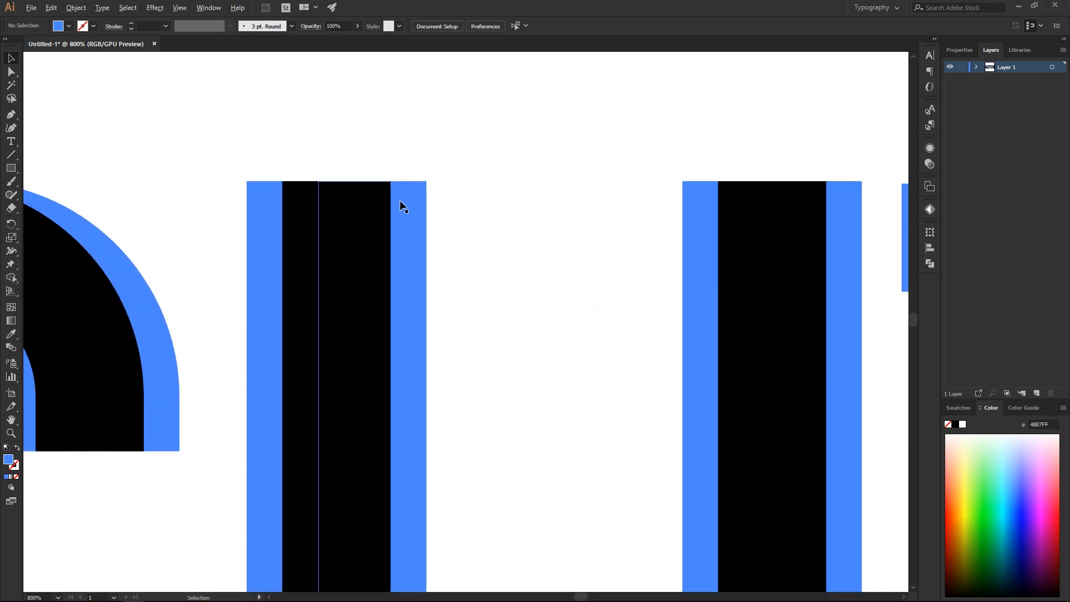
scroll(399, 201, "up", 2)
left_click_drag(404, 202, 414, 169)
scroll(402, 127, "down", 1)
left_click(425, 114)
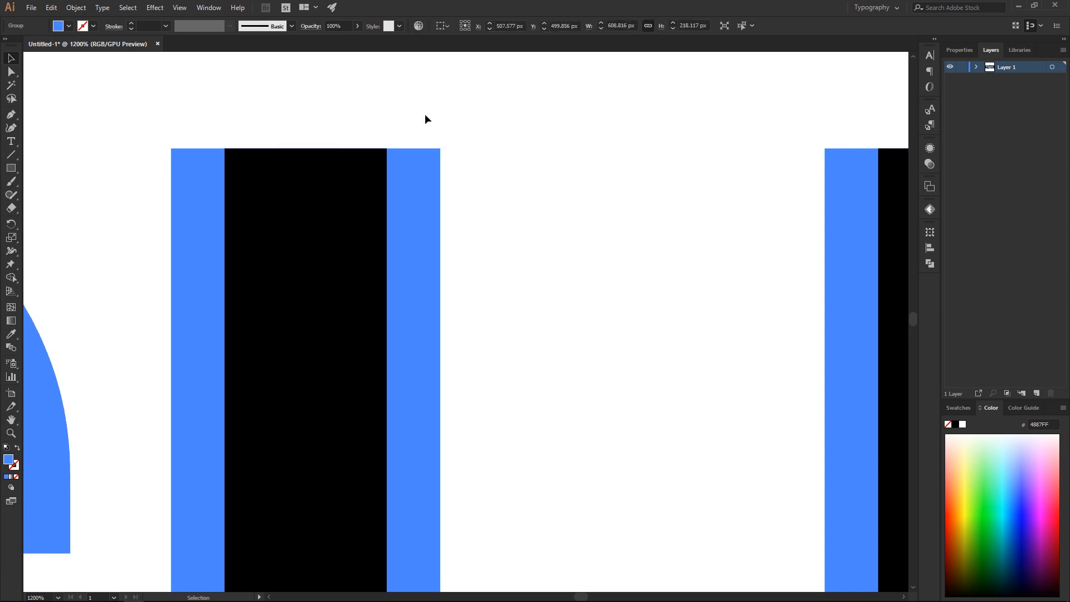
scroll(425, 114, "down", 3)
key("space")
left_click(180, 8)
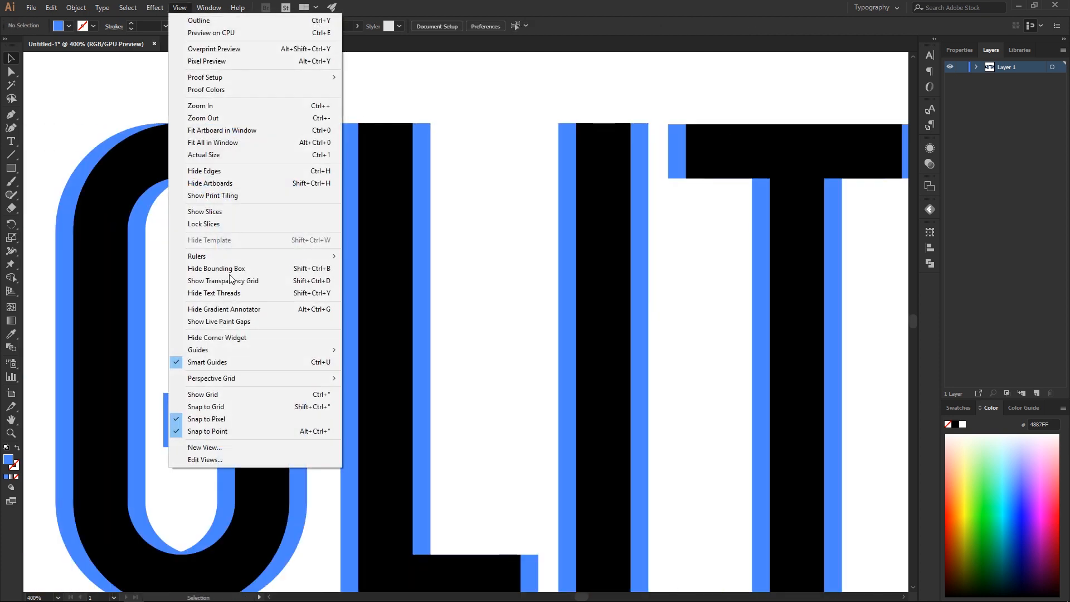
left_click(203, 411)
scroll(384, 96, "down", 1)
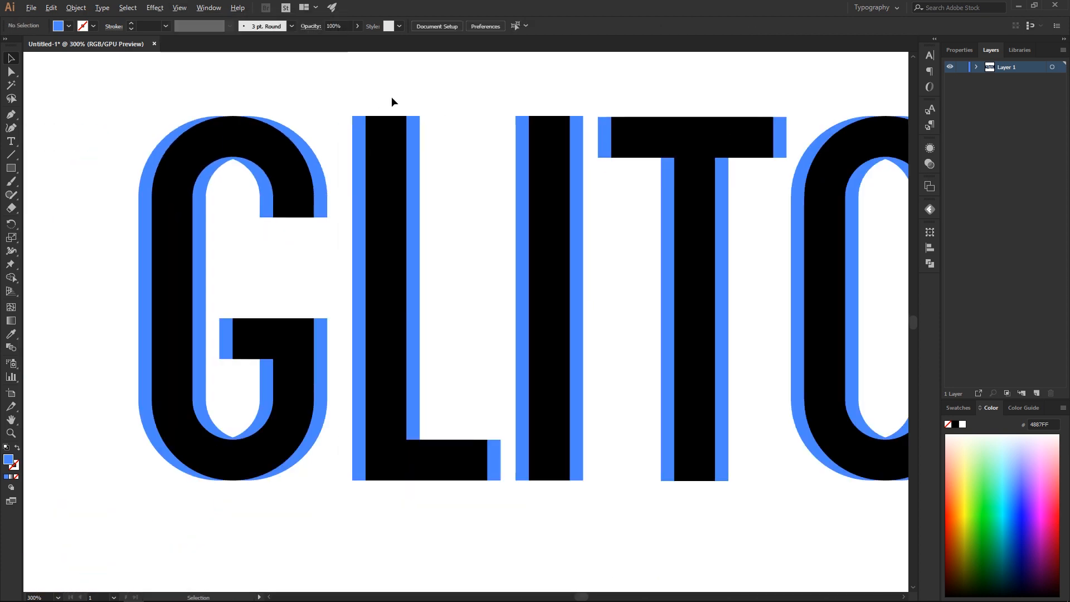
Recolour the right-offset copy, trying orange, bright red and pink fills before settling on a coral red.
left_click_drag(456, 100, 350, 123)
left_click(467, 156)
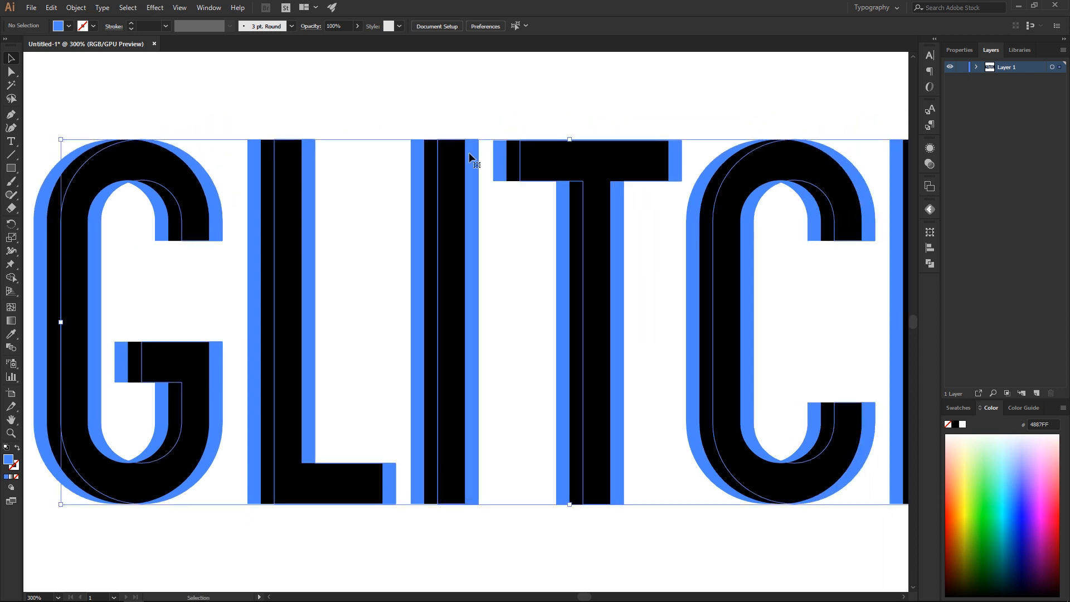
left_click(953, 494)
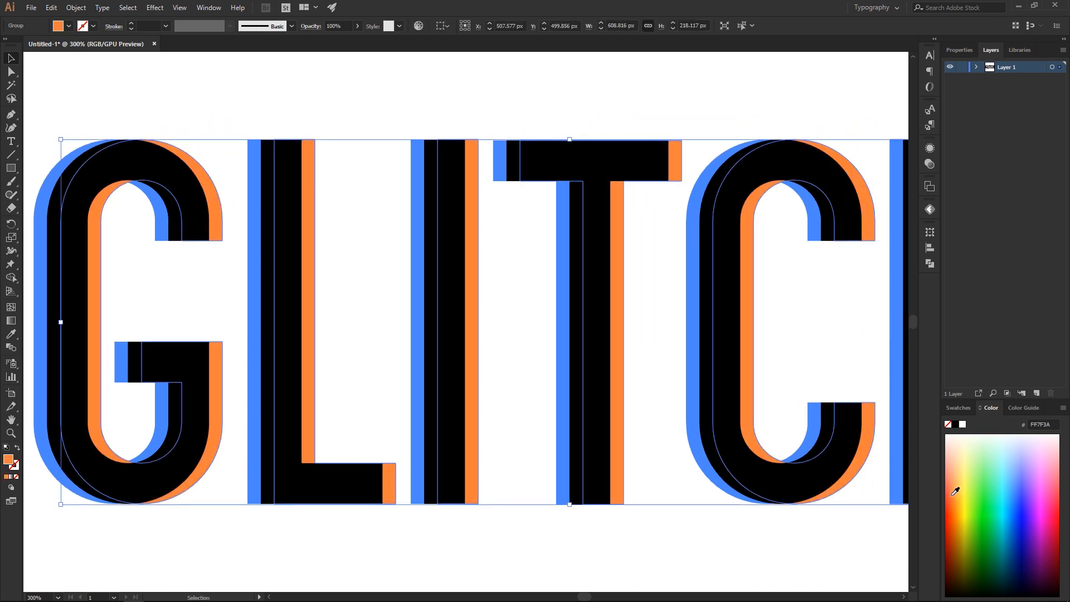
left_click(948, 503)
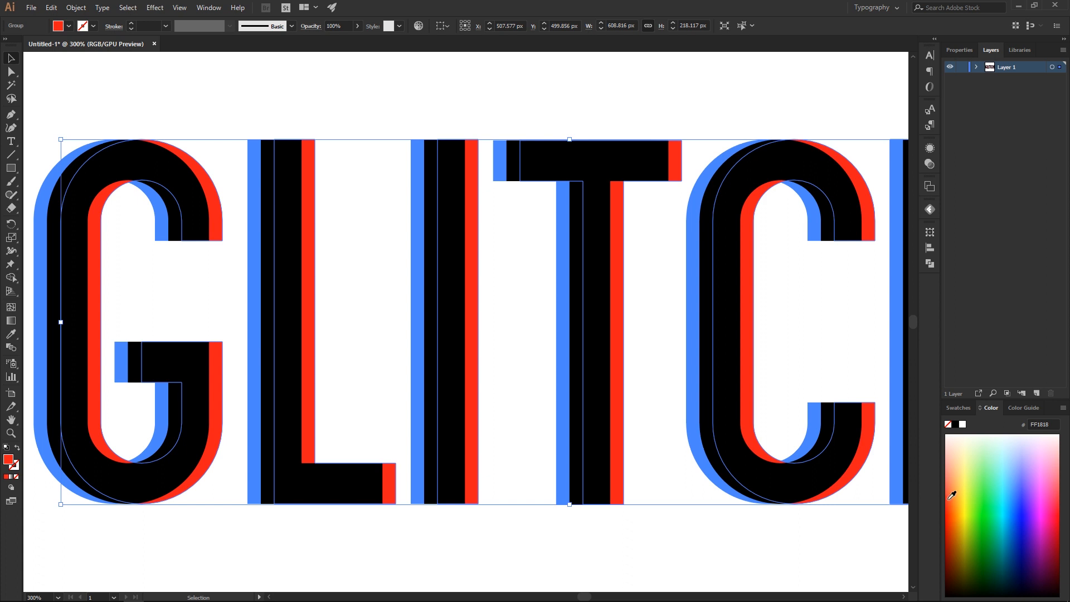
left_click_drag(1036, 488, 1047, 487)
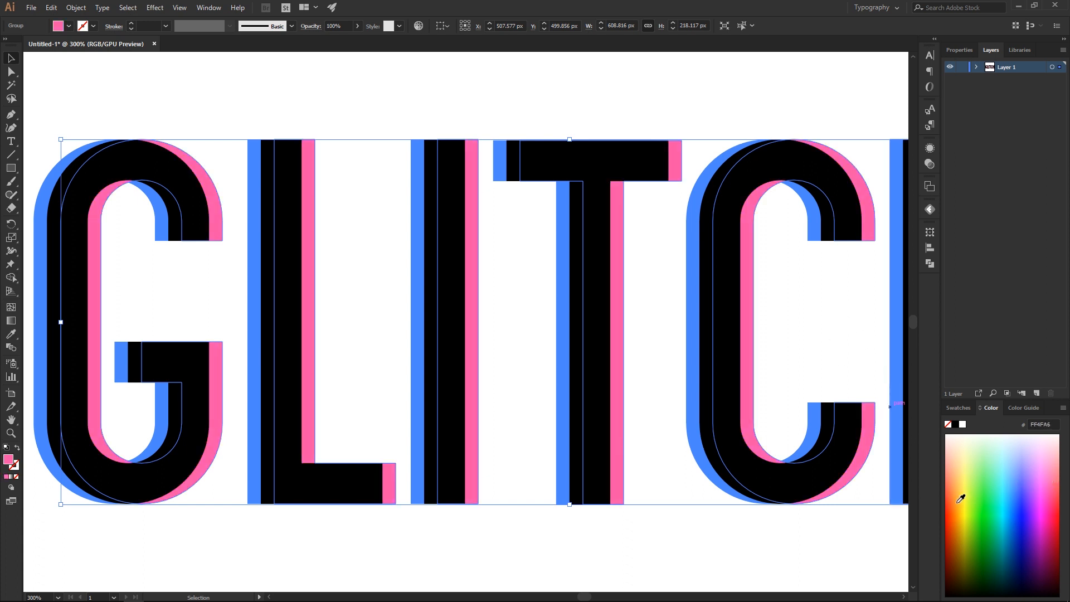
left_click_drag(934, 507, 932, 490)
left_click(773, 126)
Fill the black front lettering with dark navy 000032 and deselect it.
scroll(773, 127, "down", 3)
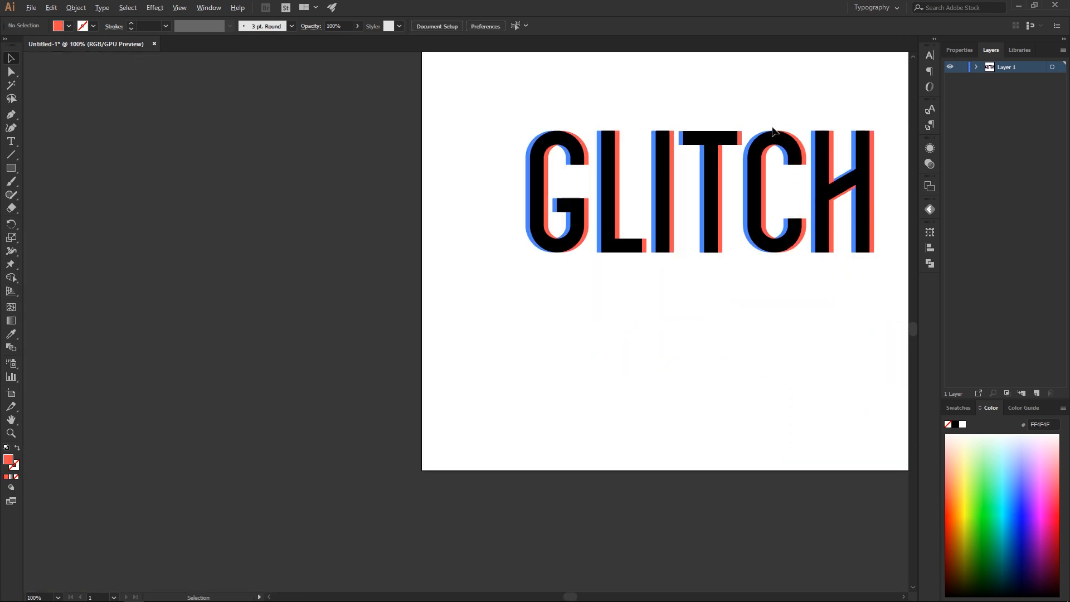
scroll(493, 280, "up", 3)
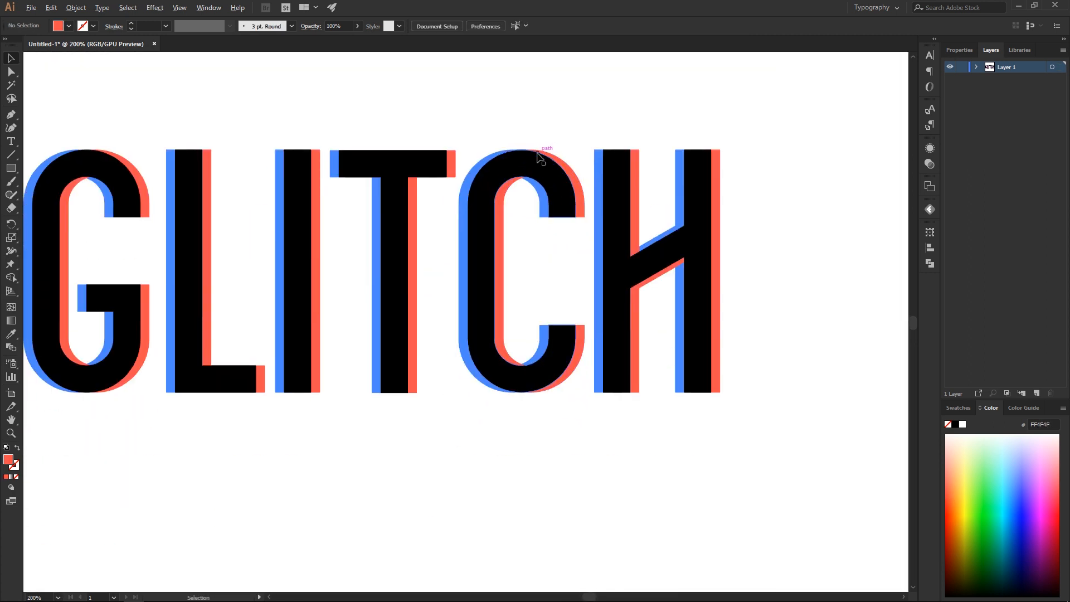
scroll(540, 159, "up", 1)
left_click(508, 182)
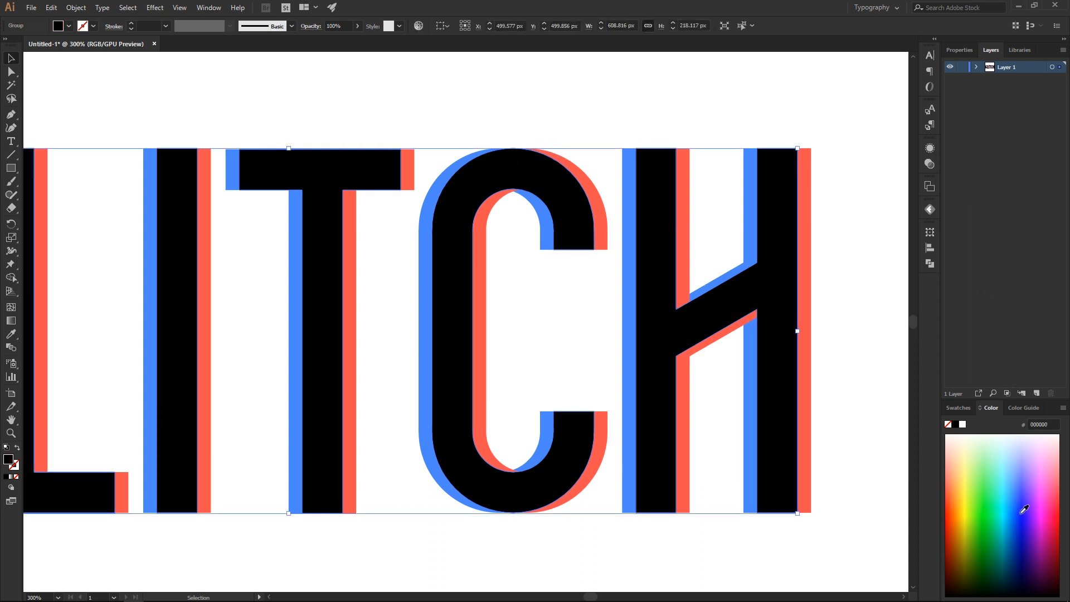
left_click(1026, 564)
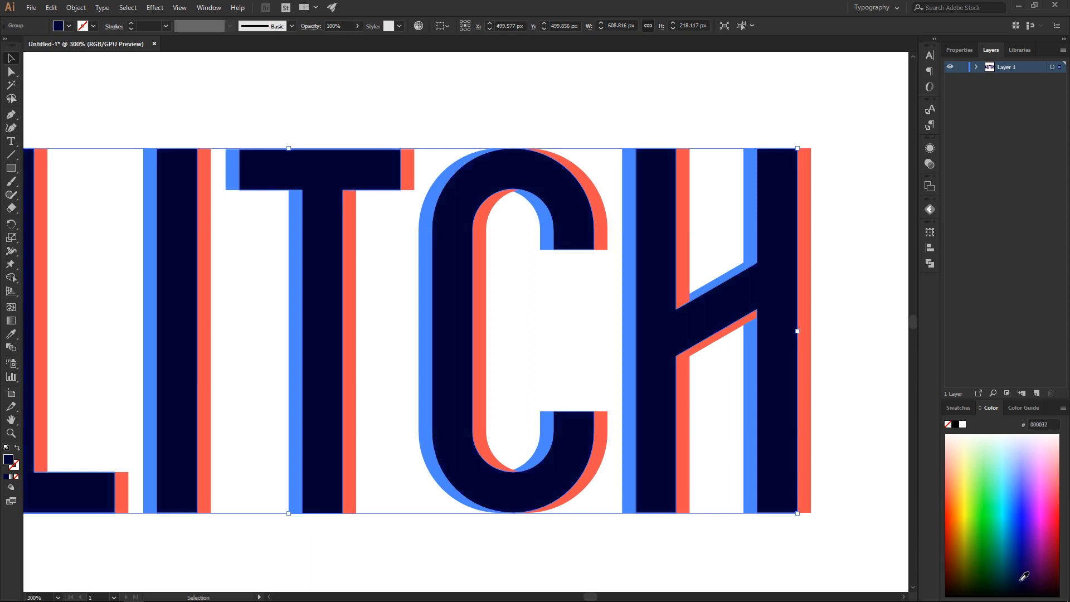
left_click(888, 413)
Examine the recoloured lettering as a whole and compare it with the finished glitch design shown on the desktop.
scroll(879, 413, "down", 2)
left_click_drag(837, 399, 772, 373)
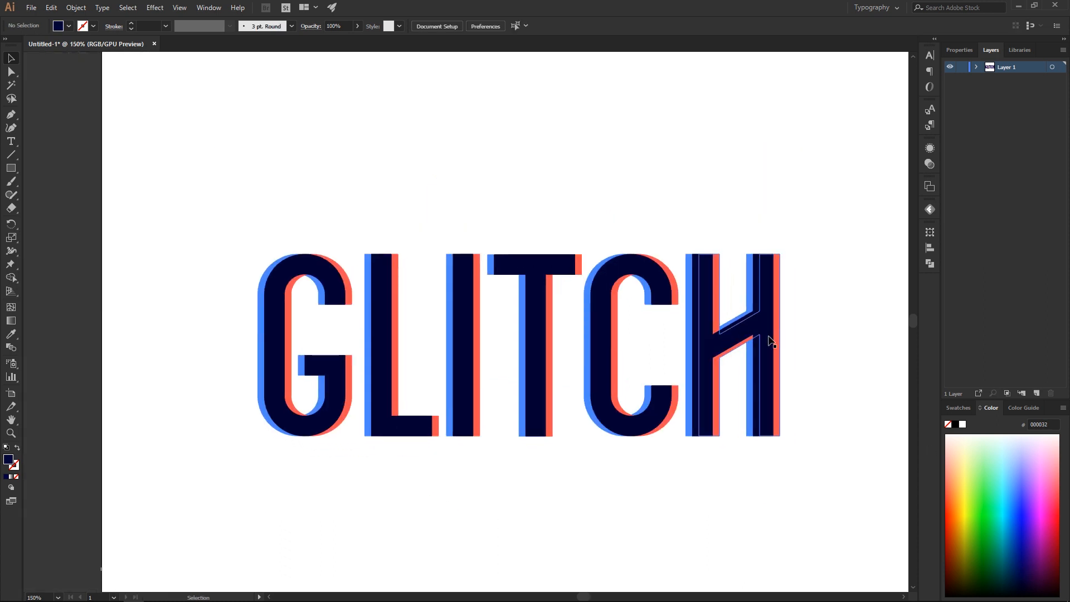
left_click_drag(814, 330, 716, 322)
scroll(485, 264, "down", 2)
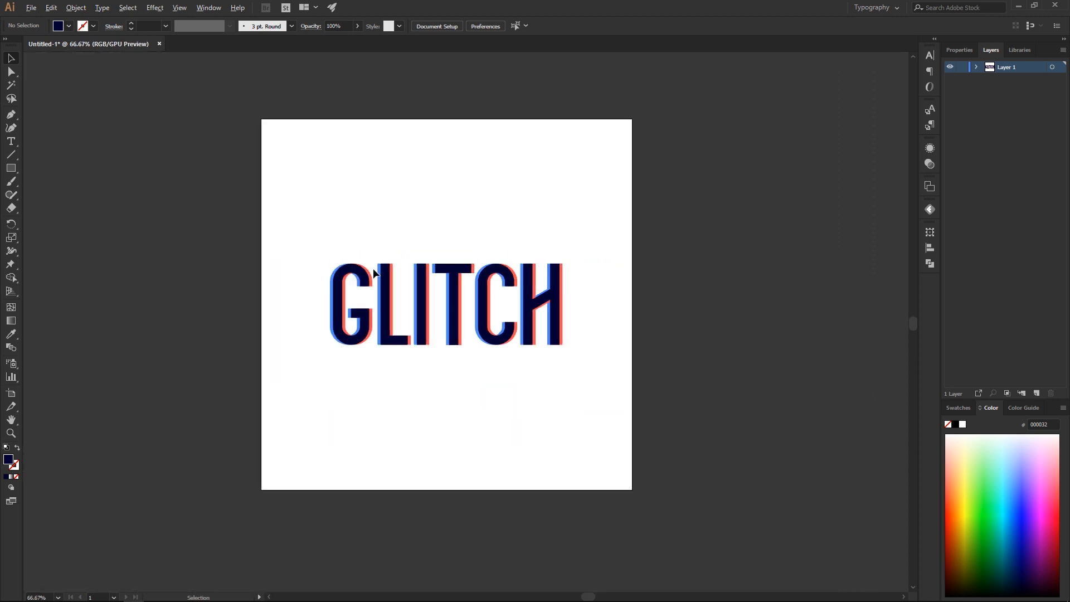
scroll(374, 272, "up", 1)
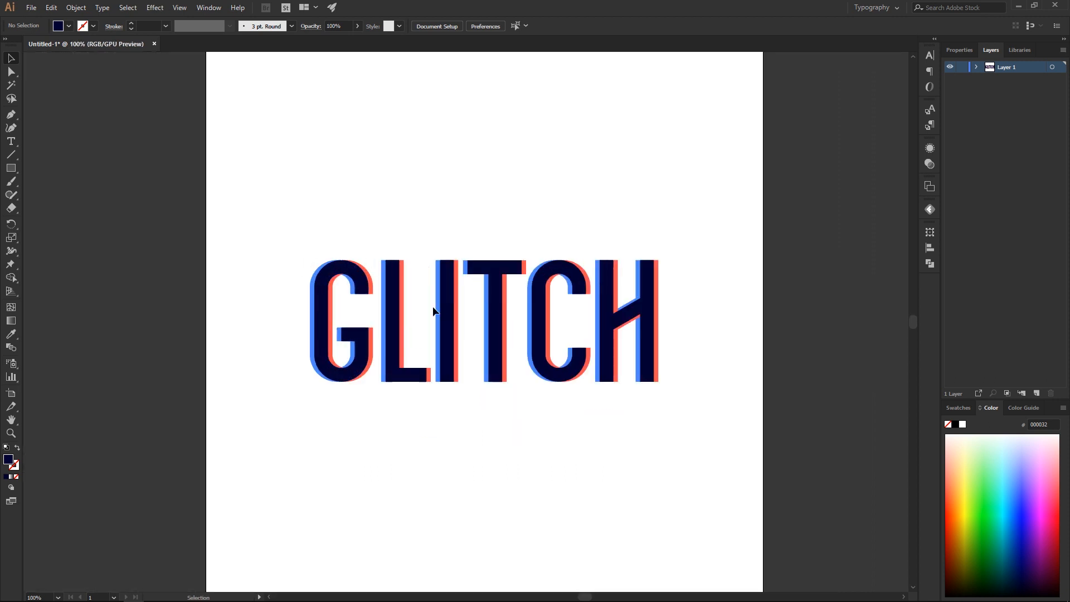
scroll(645, 351, "up", 1)
scroll(717, 335, "down", 1)
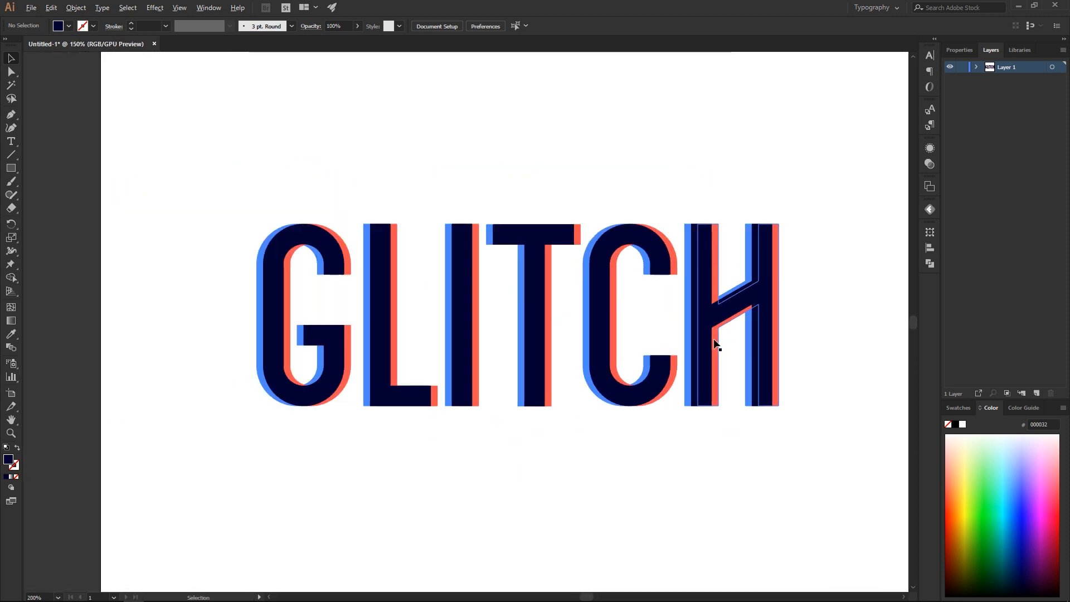
left_click_drag(811, 422, 240, 206)
left_click(239, 206)
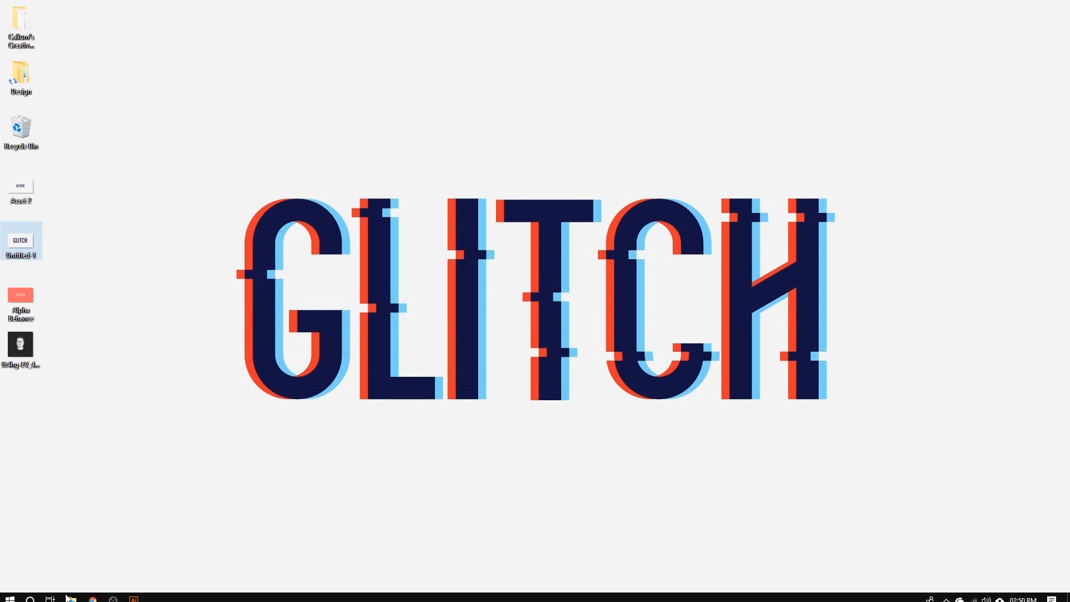
left_click(132, 594)
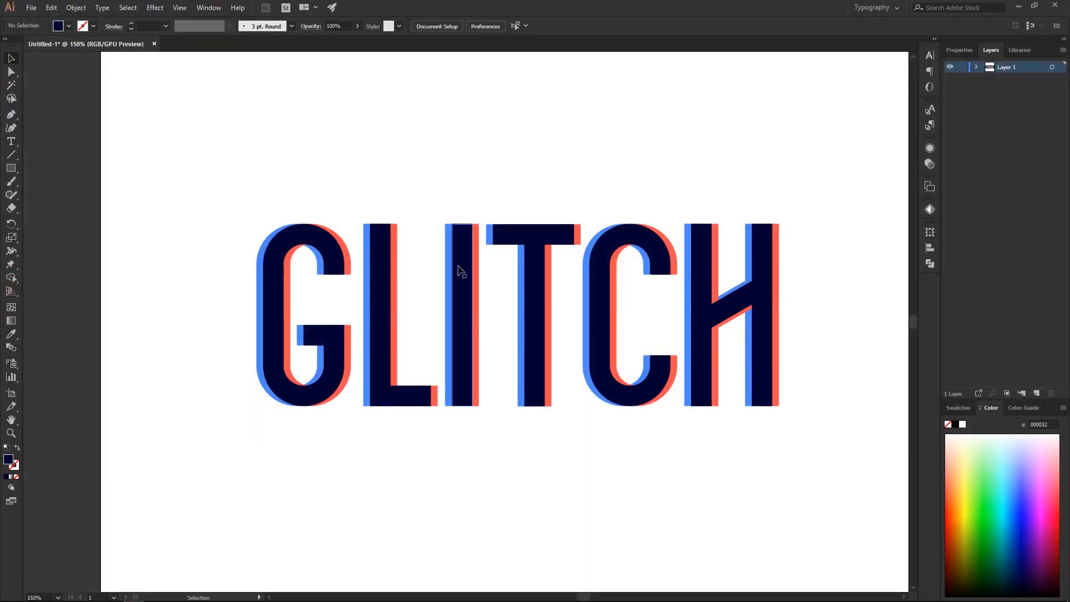
Draw a thin navy rectangle about 81 px wide and 7 px high, centred across the top of the L.
scroll(471, 194, "up", 1)
key("space")
left_click_drag(507, 193, 456, 185)
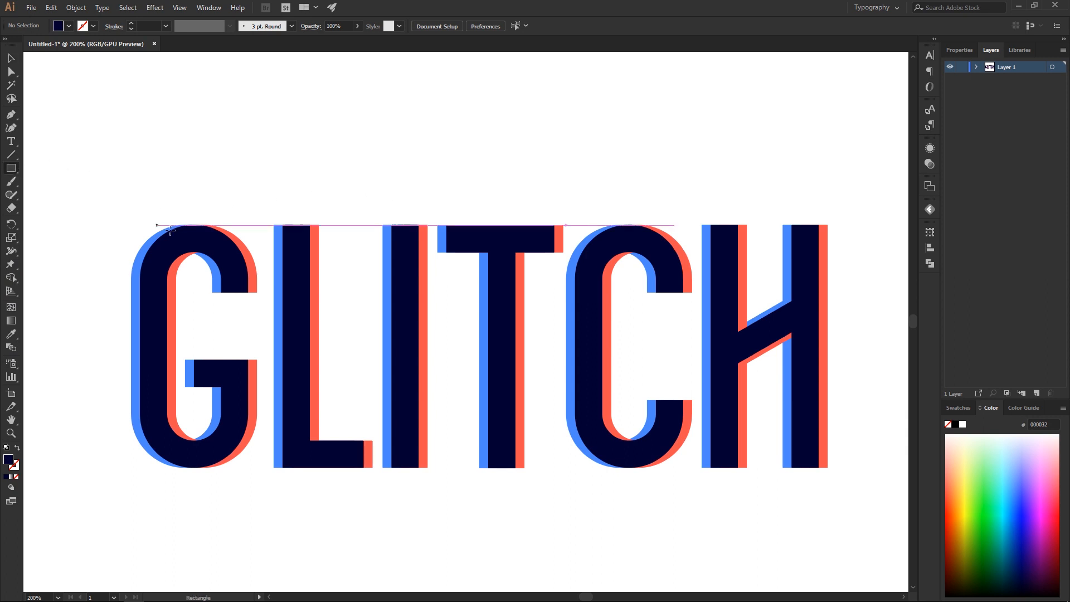
scroll(231, 265, "up", 2)
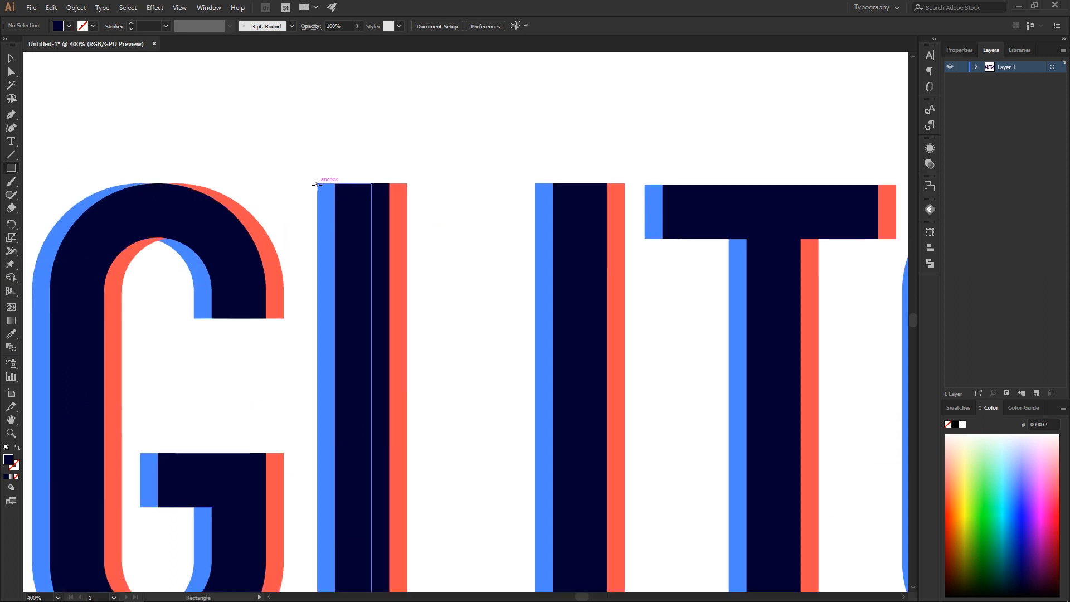
left_click_drag(334, 184, 452, 193)
left_click(10, 57)
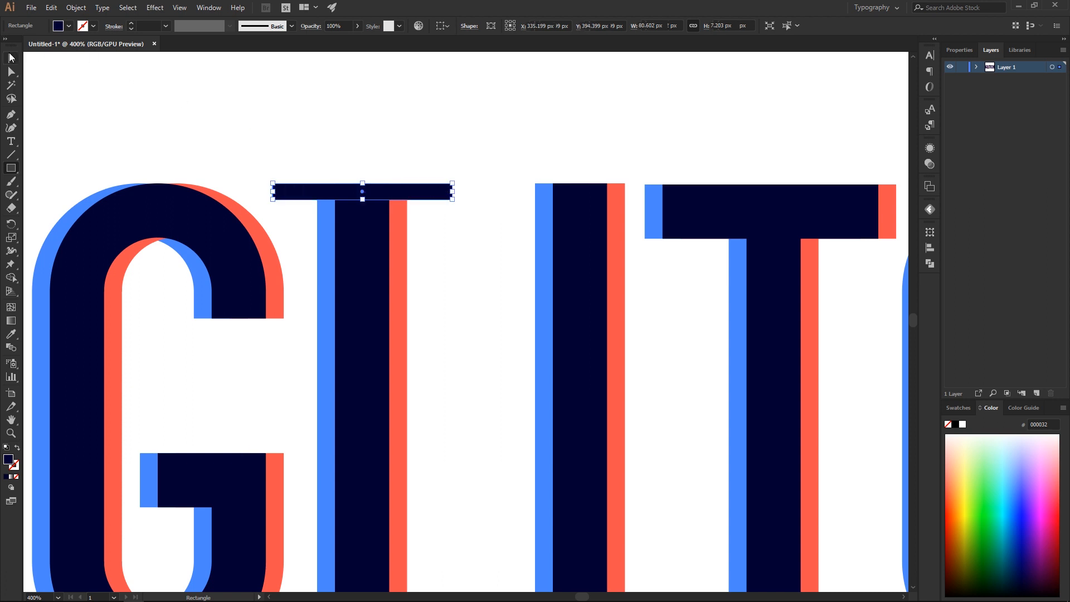
Move the thin bar off the L to the empty area above the G, at about X 238 px and Y 328 px.
scroll(324, 156, "down", 1)
left_click_drag(324, 156, 451, 177)
left_click_drag(533, 212, 370, 100)
Place a copy of the bar across the upper part of the G's stem at about X 208.5 px and Y 449 px, keeping a spare above.
scroll(335, 87, "up", 6)
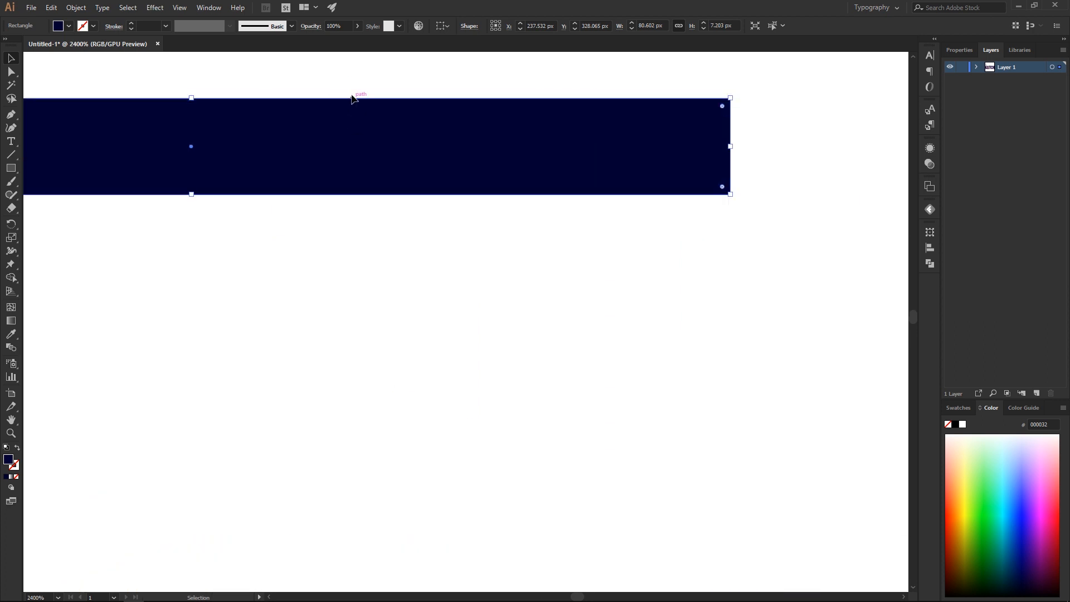
scroll(371, 82, "down", 4)
scroll(359, 106, "down", 2)
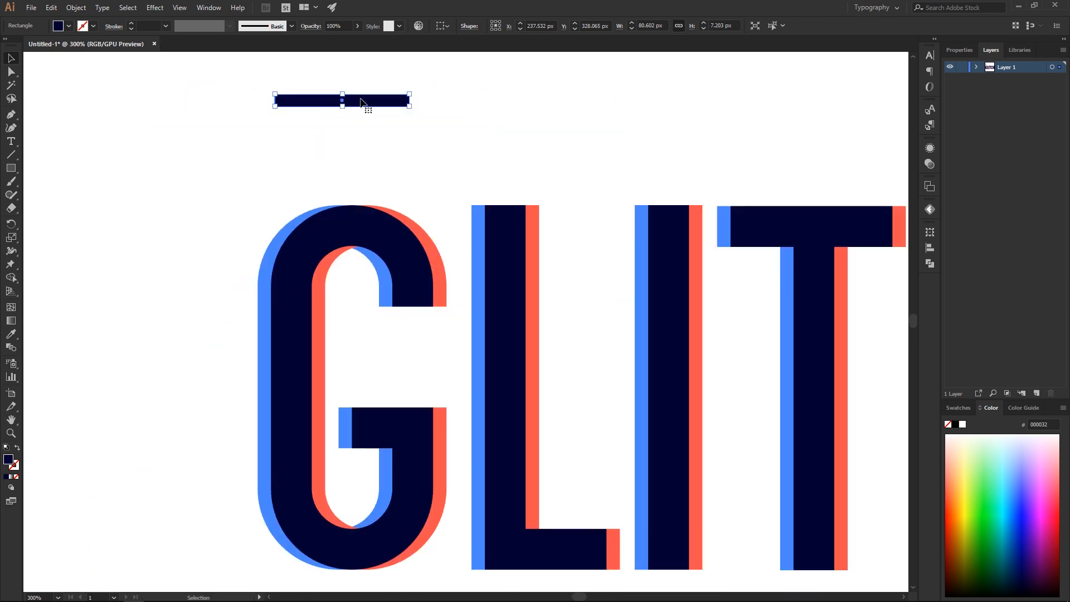
left_click_drag(363, 107, 329, 307)
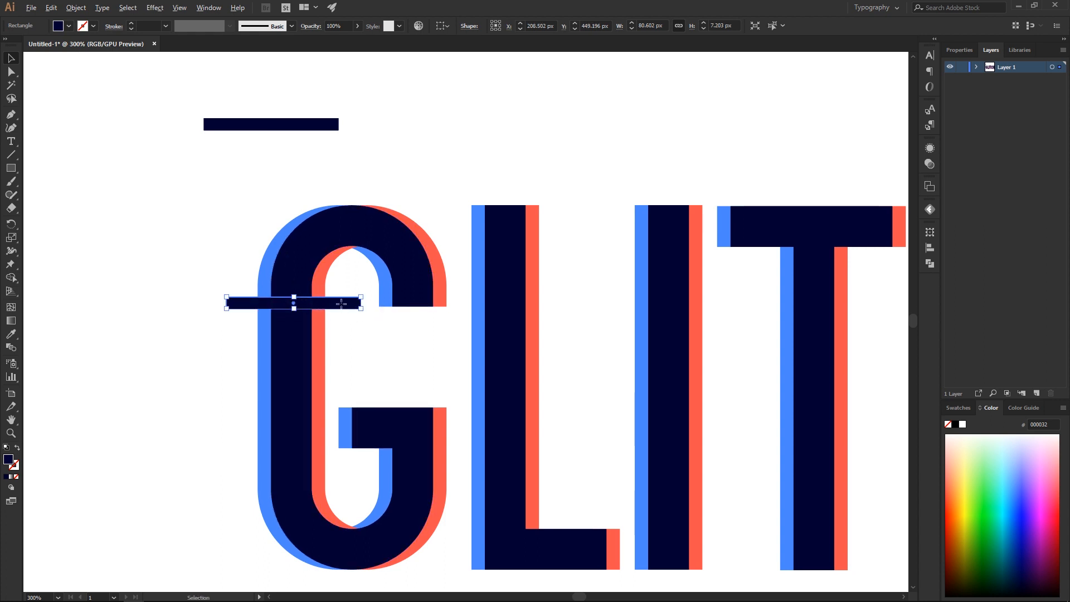
Place a copy of the thin bar across the G's lower curve and widen it to span the whole letter.
left_click_drag(341, 304, 505, 473)
scroll(424, 489, "up", 3)
scroll(496, 447, "down", 2)
left_click(497, 413)
scroll(509, 330, "down", 1)
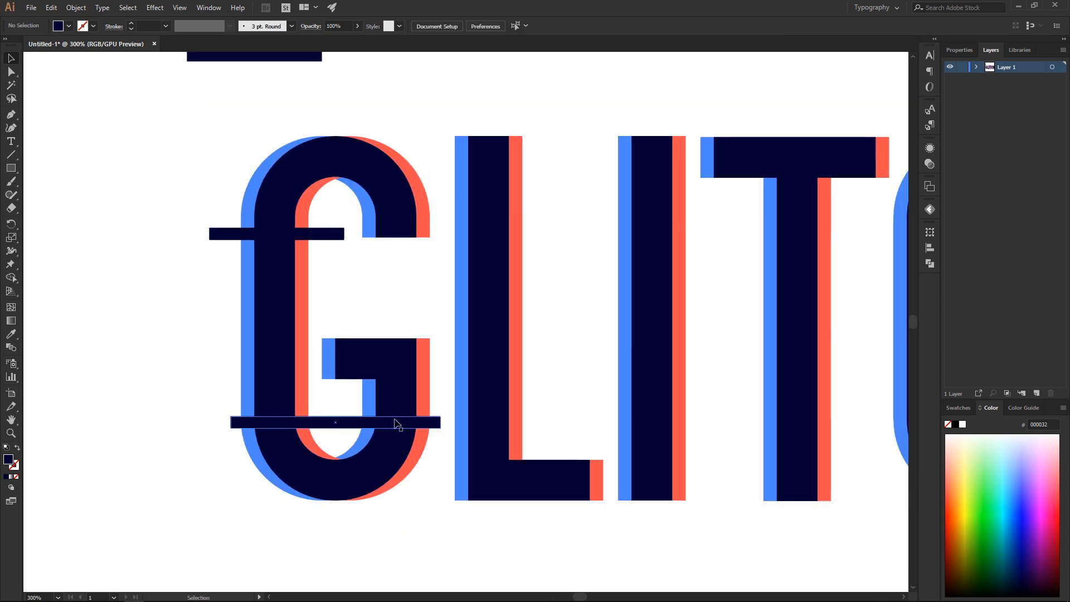
left_click_drag(360, 438, 346, 440)
Place copies of the thin bar across the L's stem, the lower part of the I and the middle of the T's stem.
left_click_drag(310, 236, 516, 262)
left_click_drag(452, 313, 313, 306)
left_click_drag(382, 254, 561, 440)
left_click_drag(553, 312, 460, 307)
left_click_drag(464, 433, 599, 304)
Add bar copies across the I's upper part, the C's upper and lower parts, the H's top and its lower right leg, widening some.
left_click_drag(447, 222, 129, 246)
left_click_drag(265, 342, 642, 239)
left_click_drag(631, 186, 562, 183)
left_click_drag(526, 205, 478, 369)
scroll(508, 289, "down", 2)
left_click_drag(311, 329, 427, 219)
scroll(446, 216, "up", 5)
left_click_drag(422, 220, 428, 203)
scroll(513, 174, "down", 4)
left_click_drag(573, 160, 639, 161)
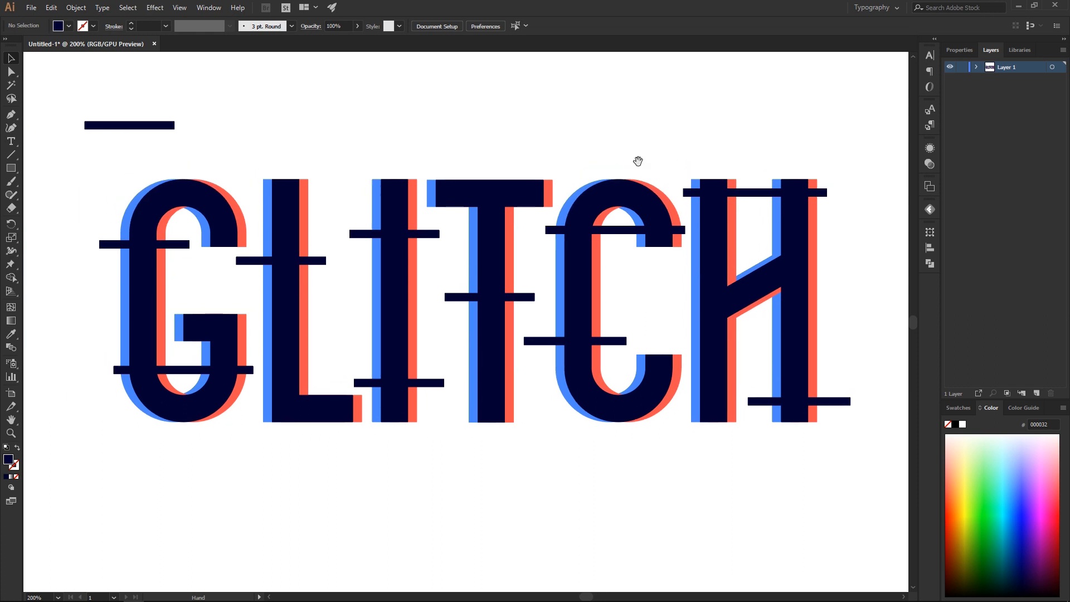
Delete the spare thin bar above the G.
left_click_drag(239, 82, 62, 152)
key("Delete")
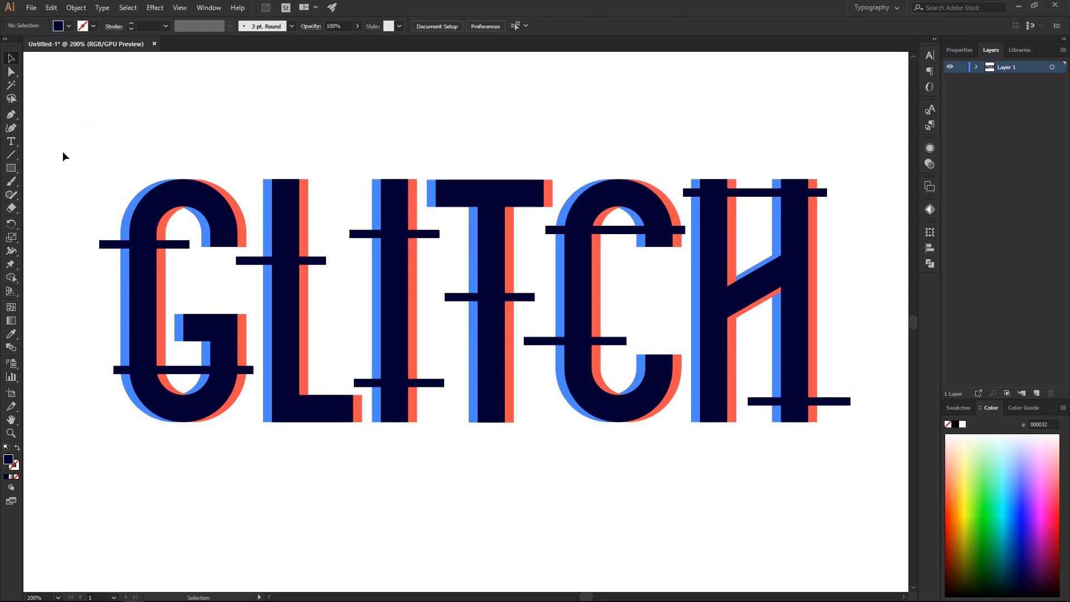
left_click(580, 207)
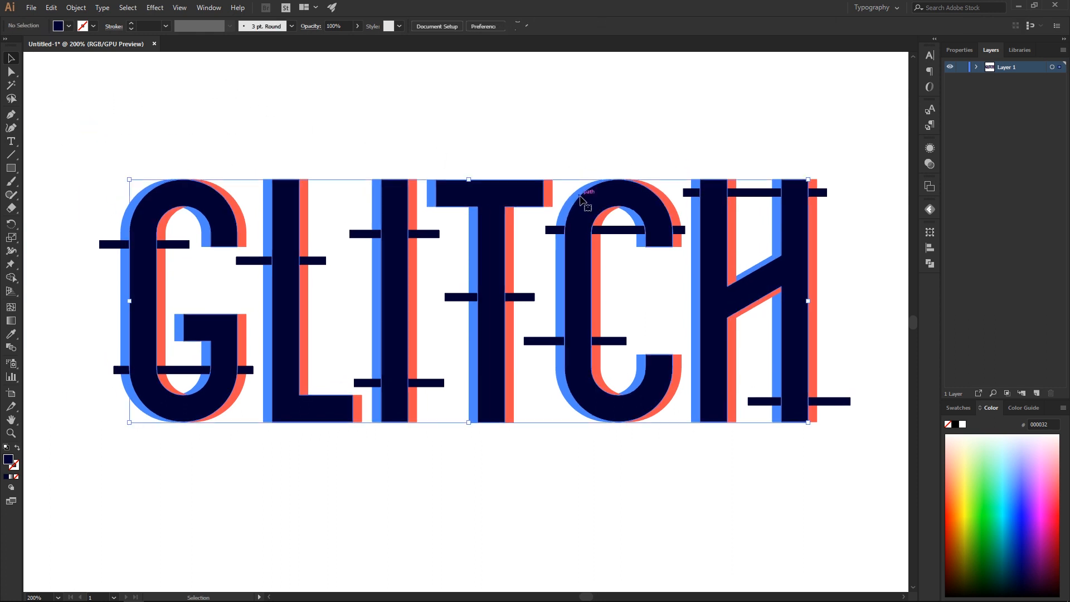
left_click(555, 153)
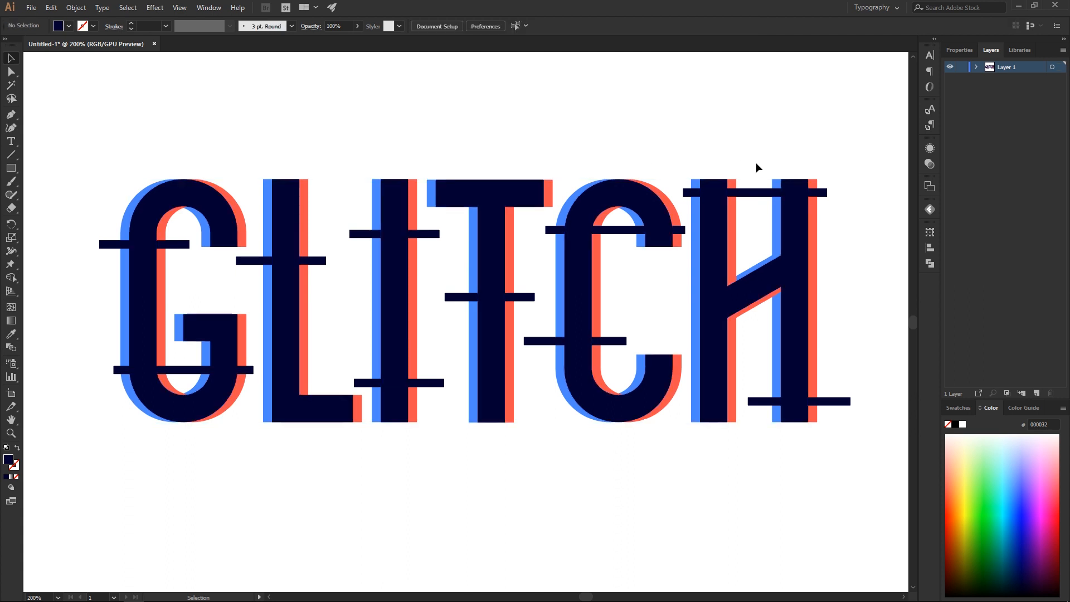
Examine how the thin bars cross the letters, especially the bar on the G's upper stem.
scroll(753, 164, "up", 1)
scroll(750, 165, "down", 1)
scroll(751, 166, "down", 1)
left_click_drag(681, 127, 672, 145)
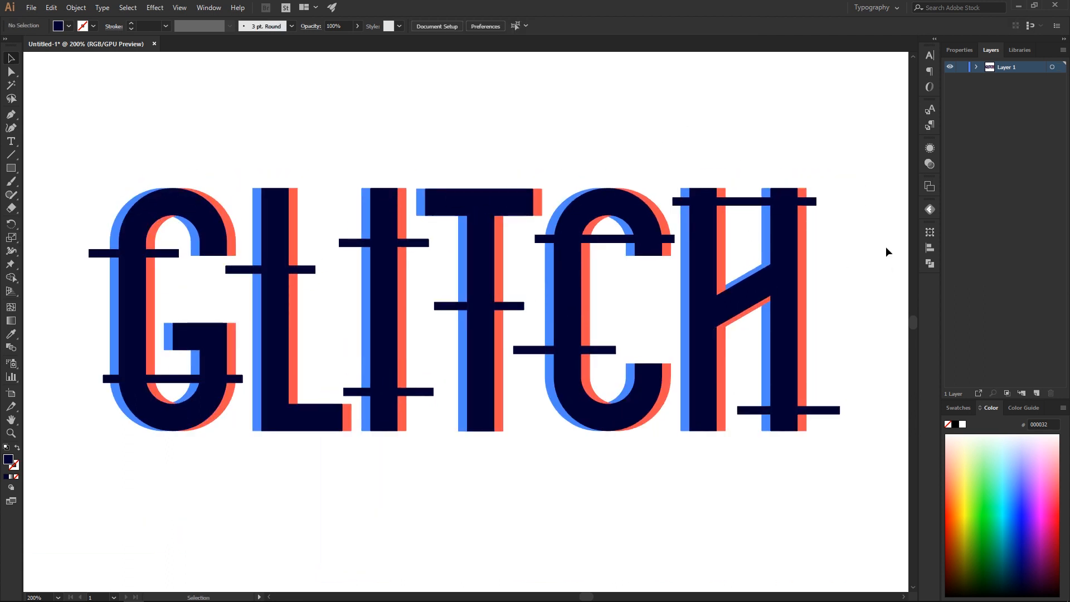
scroll(149, 216, "up", 3)
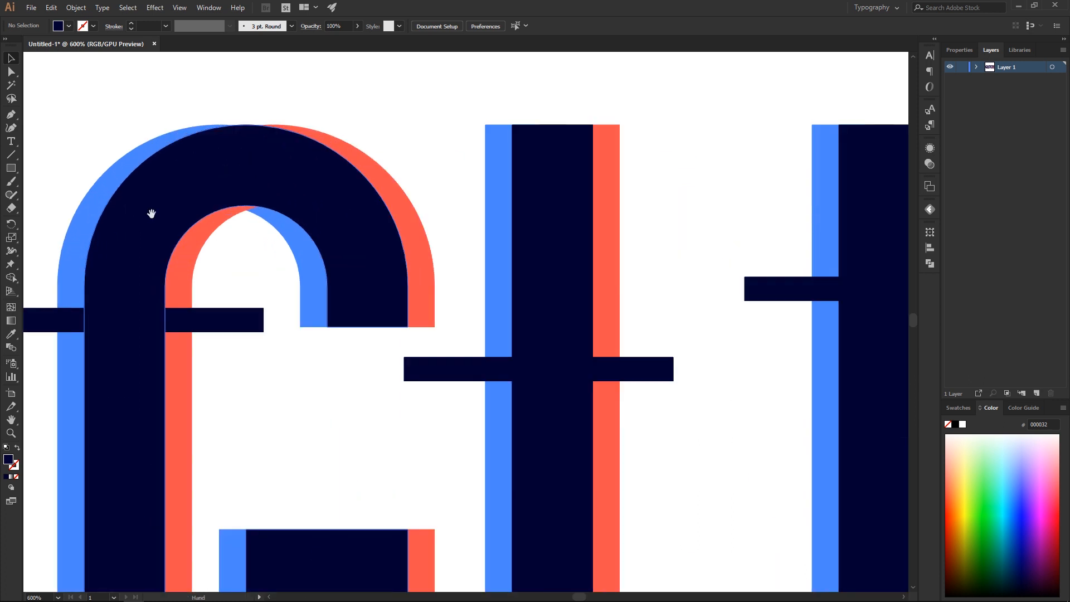
left_click_drag(151, 213, 267, 186)
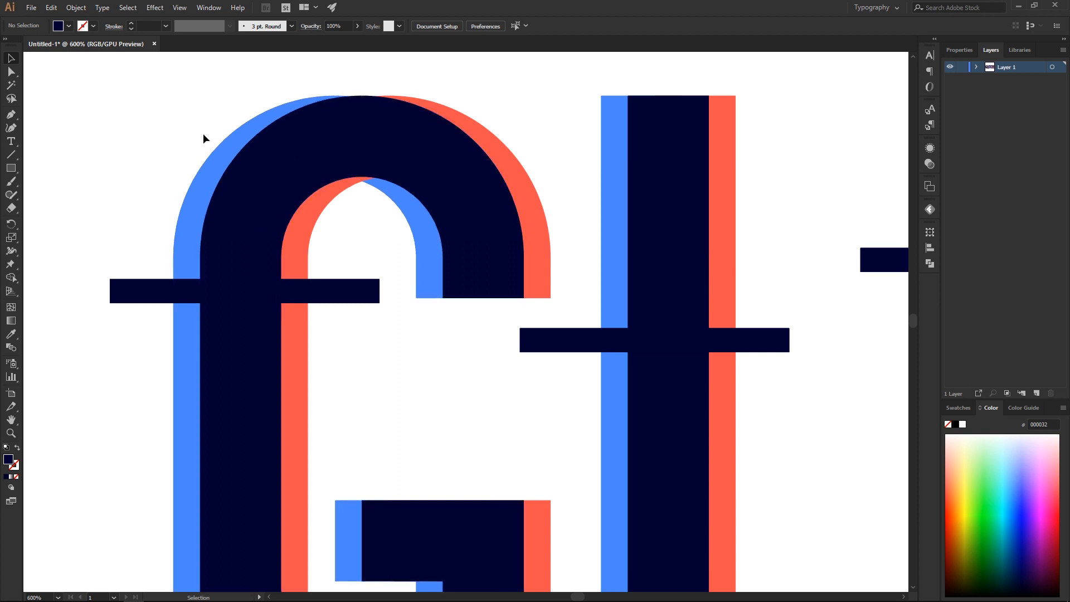
left_click(347, 292)
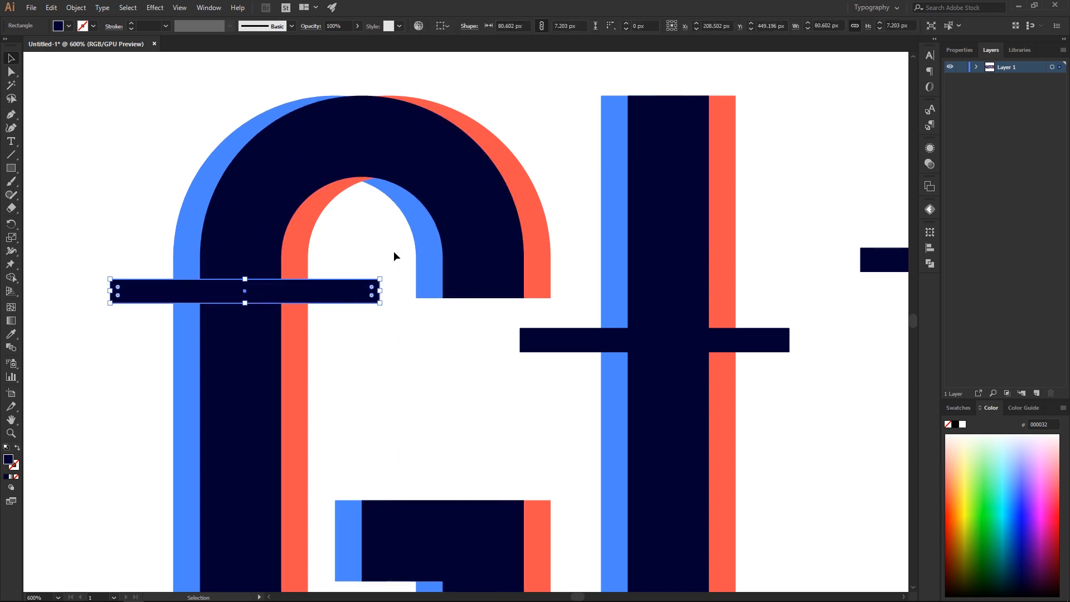
scroll(370, 240, "down", 1)
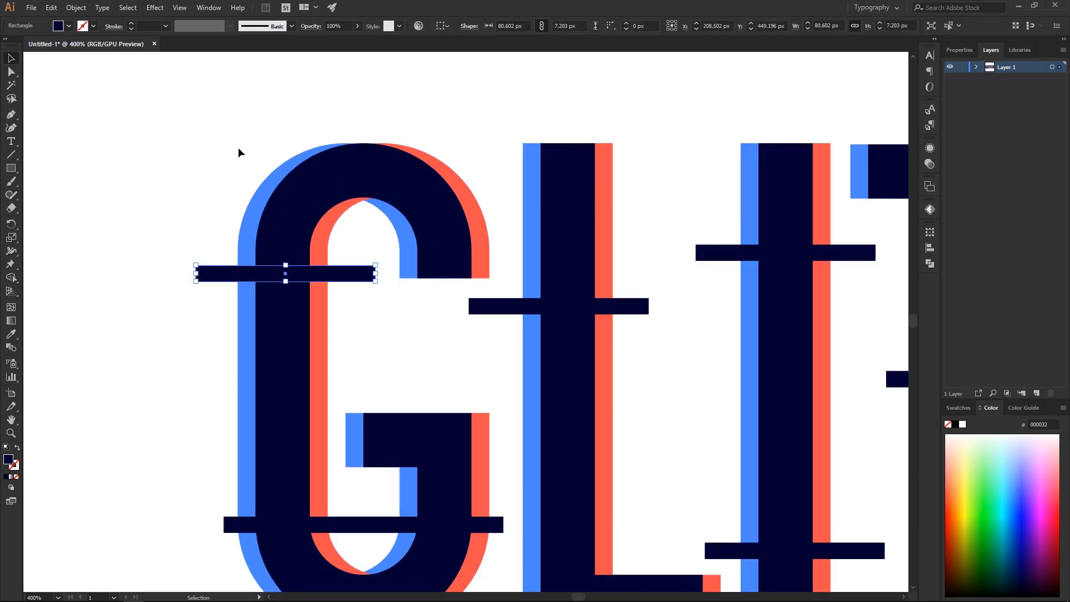
scroll(239, 147, "down", 4)
Select all letters and bars and remove both protruding ends of the G's upper bar with Shape Builder.
left_click_drag(209, 125, 641, 311)
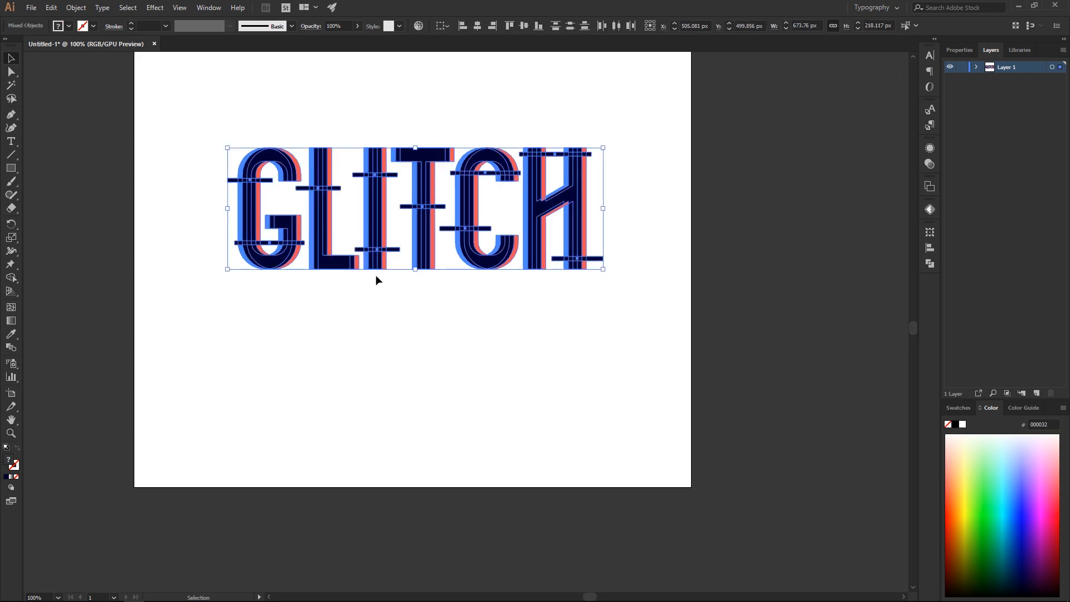
scroll(282, 201, "up", 5)
scroll(282, 201, "down", 2)
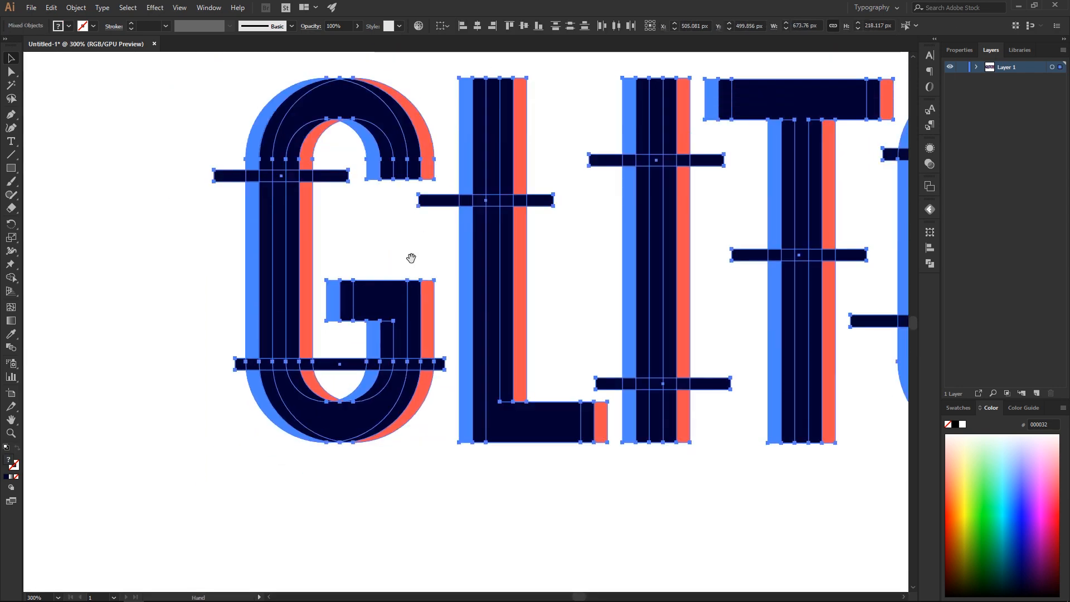
left_click_drag(411, 258, 373, 287)
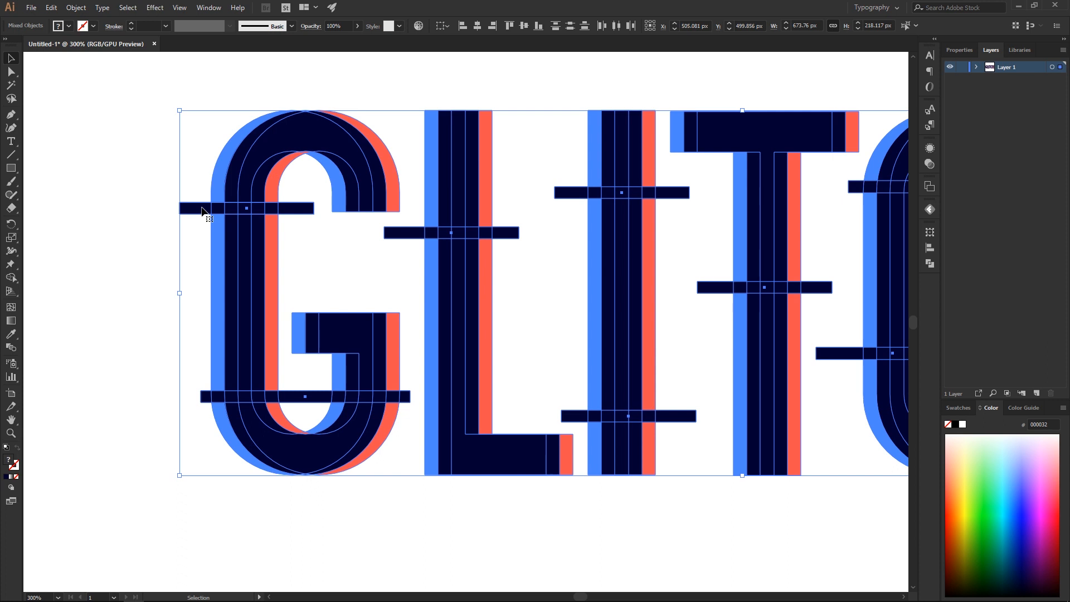
key("shift+m")
scroll(198, 206, "up", 4)
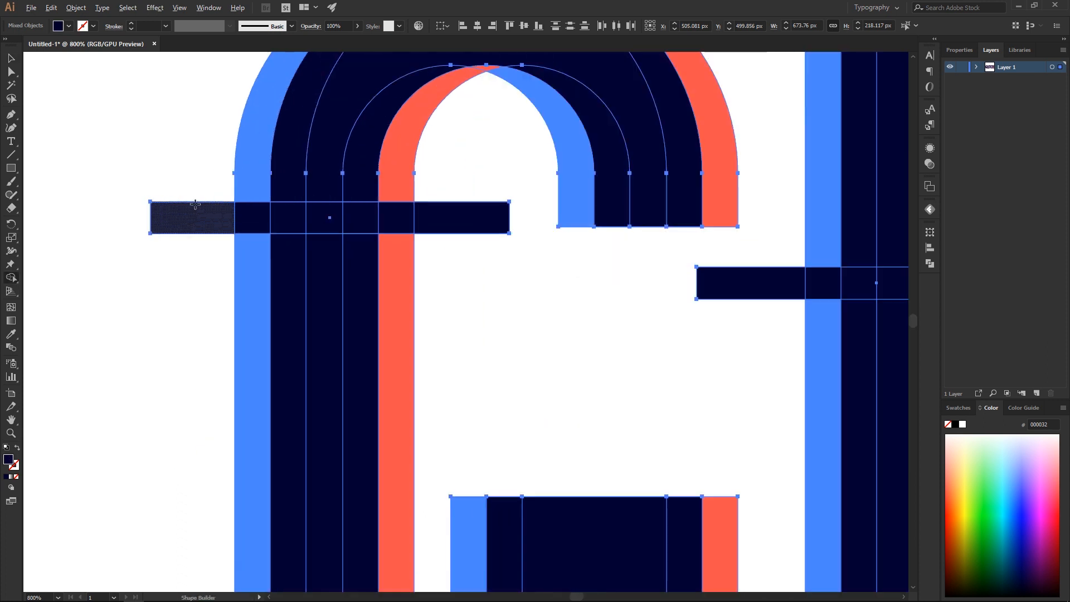
scroll(204, 206, "down", 2)
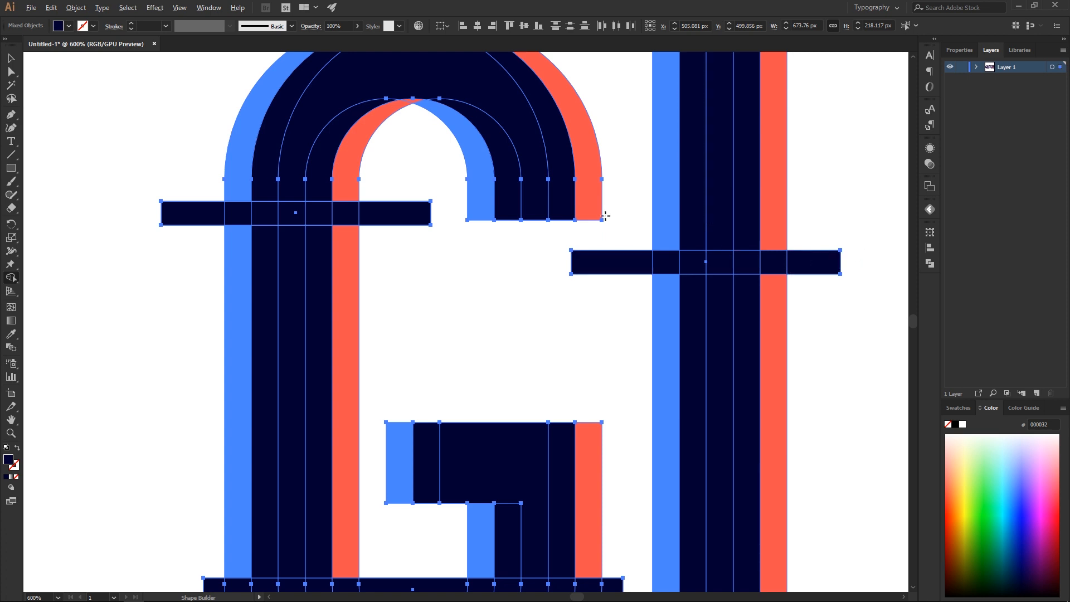
left_click(398, 209, "alt")
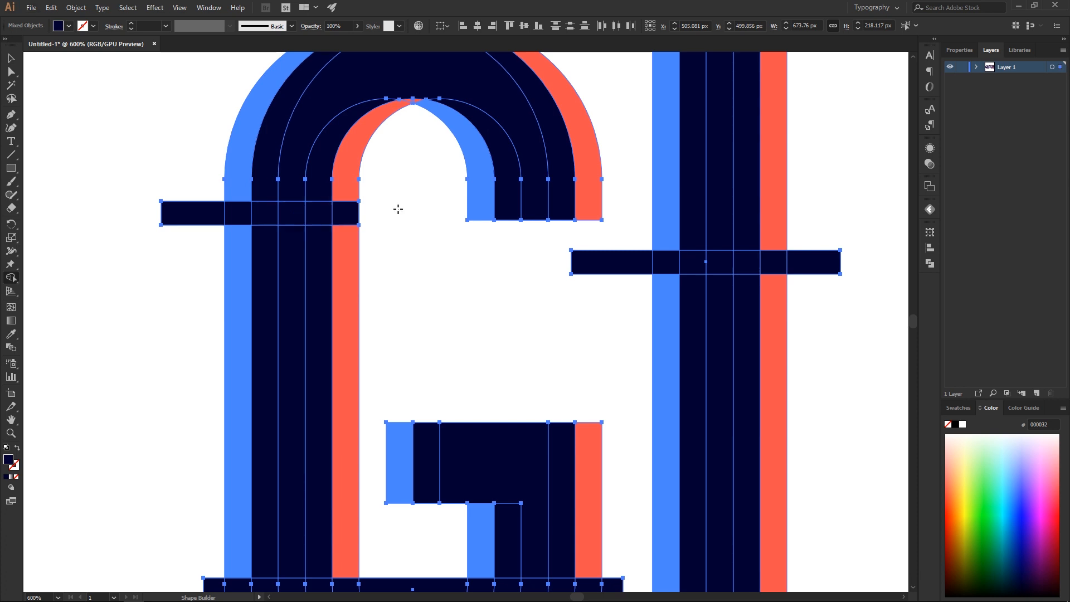
left_click(215, 210, "alt")
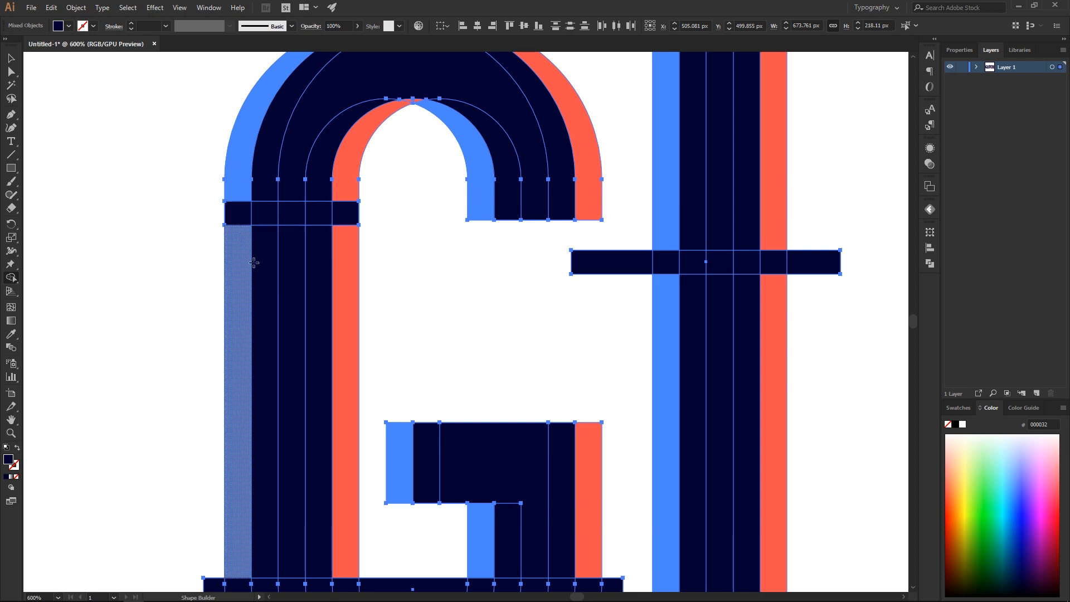
Remove the protruding ends and the open middle section of the G's lower bar.
left_click_drag(359, 356, 387, 123)
left_click(241, 359, "alt")
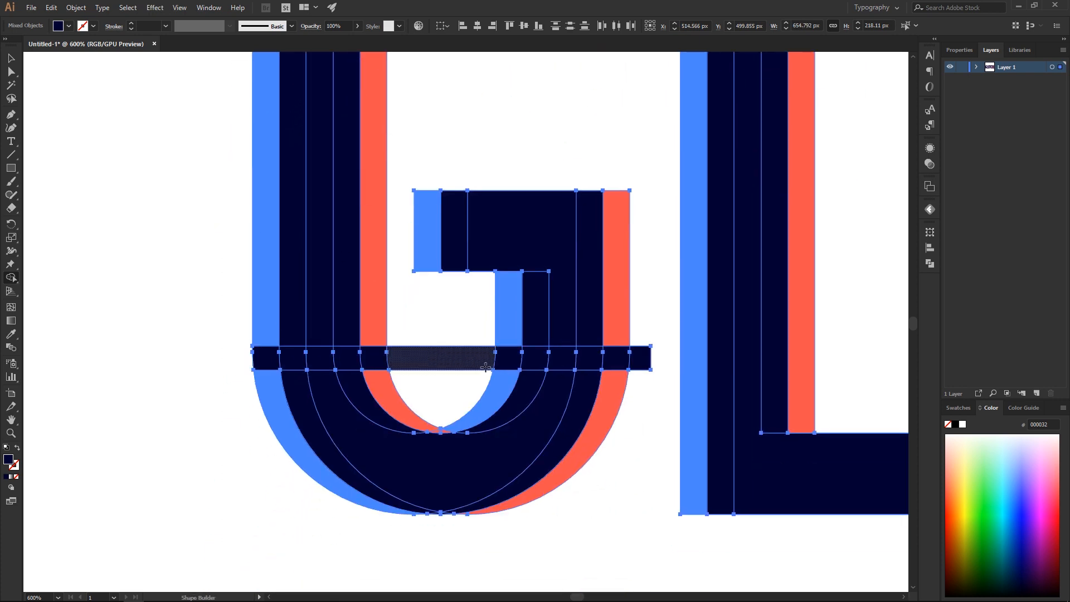
left_click(458, 367, "alt")
left_click(639, 363, "alt")
Remove the two bar ends that protrude beyond the L's stem.
scroll(585, 321, "down", 2)
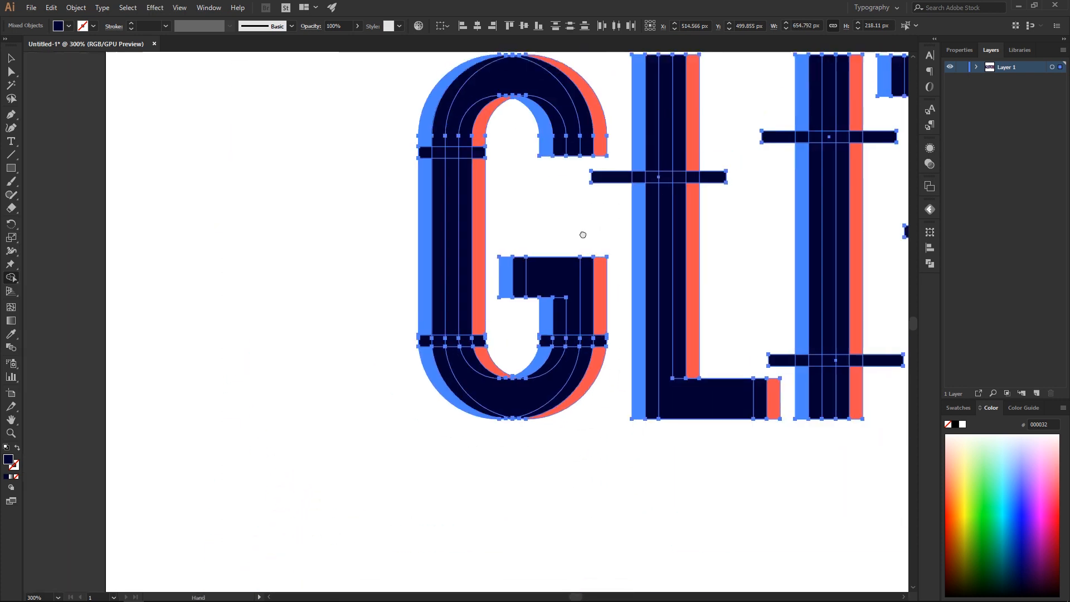
left_click_drag(583, 234, 349, 401)
left_click(360, 397, "alt")
left_click(471, 397, "alt")
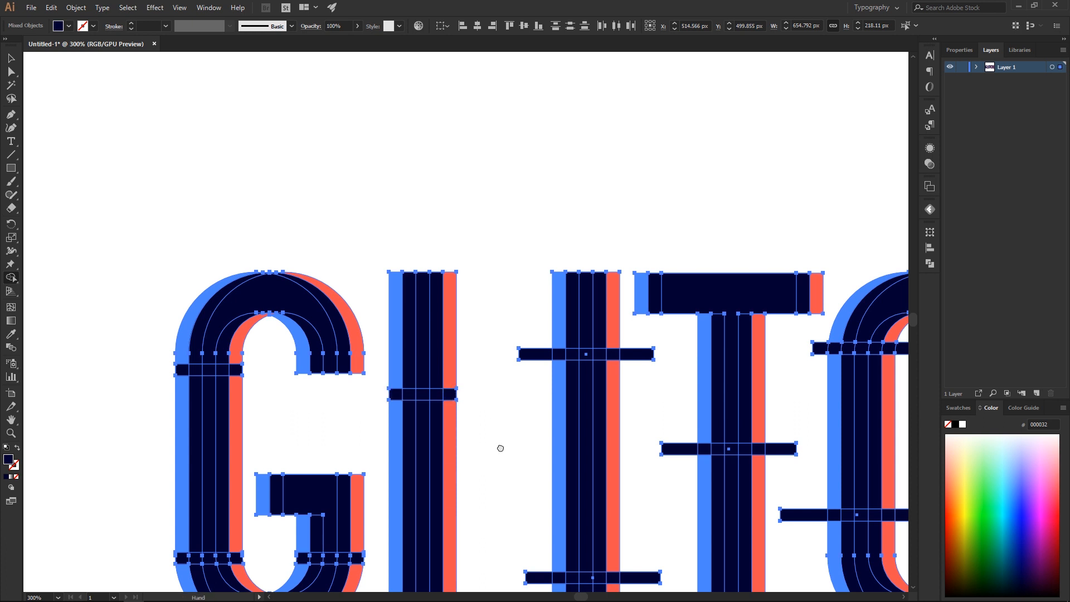
Remove the protruding bar ends around both bars on the I and the bar on the T.
left_click_drag(500, 448, 436, 257)
left_click(481, 386, "alt")
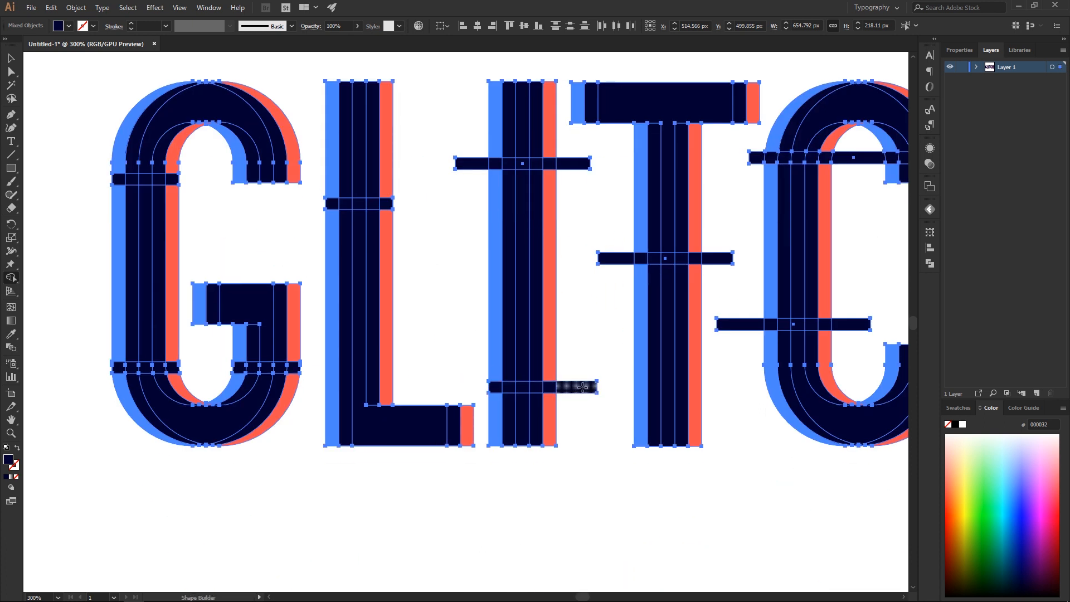
left_click(577, 387, "alt")
left_click(612, 259, "alt")
left_click(574, 164, "alt")
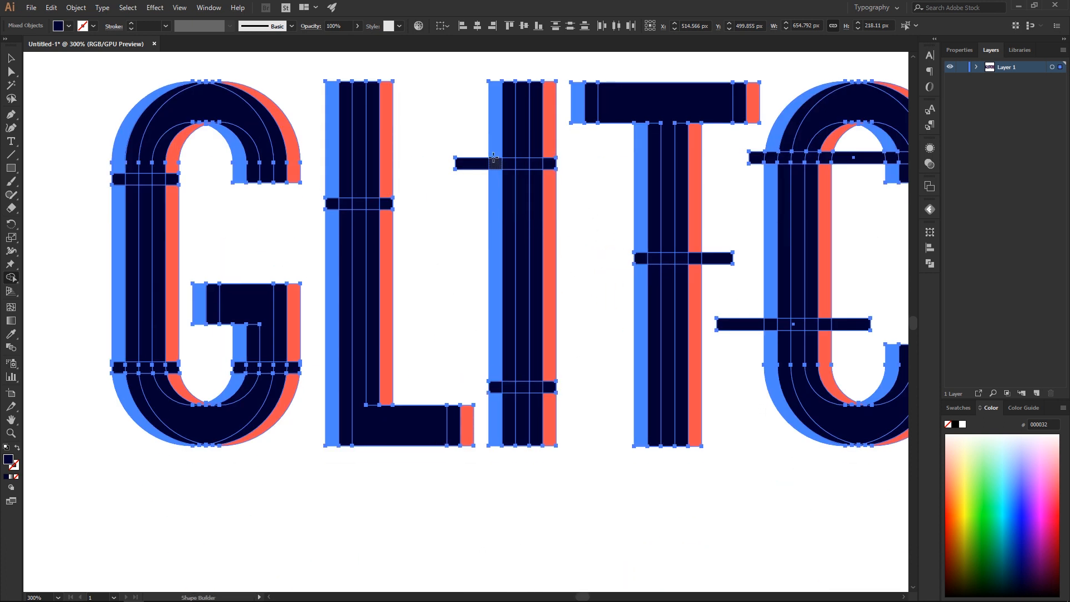
left_click(471, 163, "alt")
Trim the C's two bars by removing their protruding ends and the section across the upper opening.
left_click_drag(587, 228, 407, 248)
left_click_drag(538, 251, 566, 436)
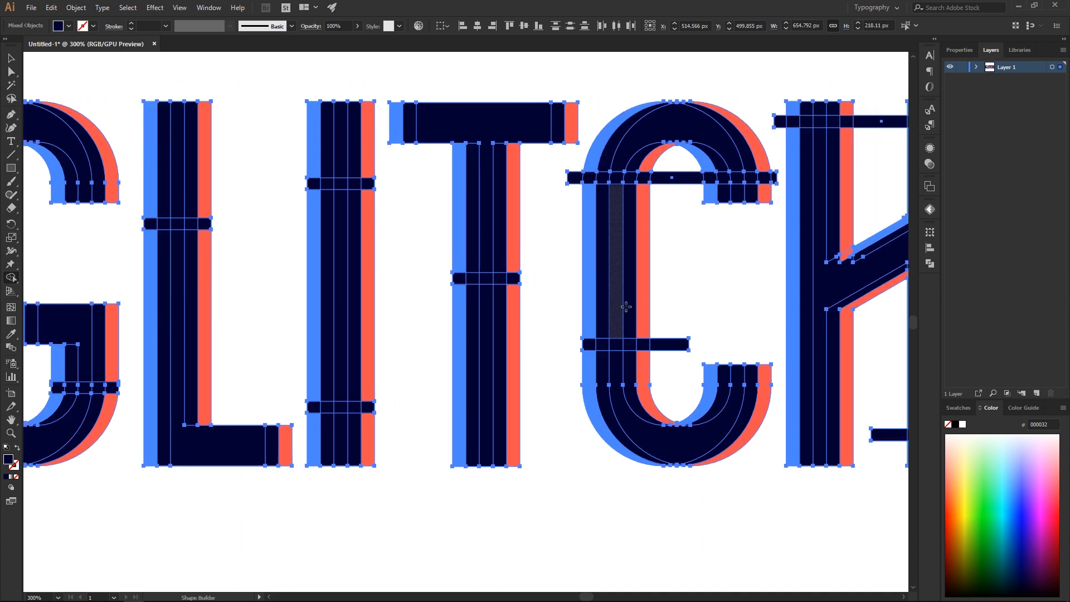
left_click(677, 177, "alt")
left_click(575, 177, "alt")
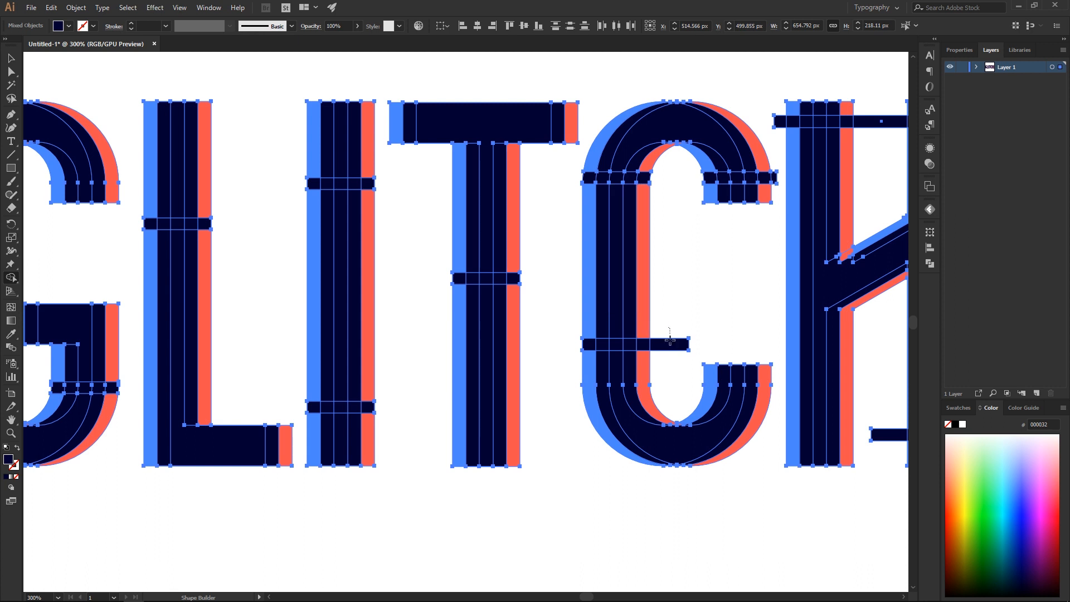
left_click(669, 343, "alt")
Remove the upper bar's section between the H's legs and the protruding ends of the H's bars.
left_click_drag(708, 299, 261, 367)
left_click(440, 191, "alt")
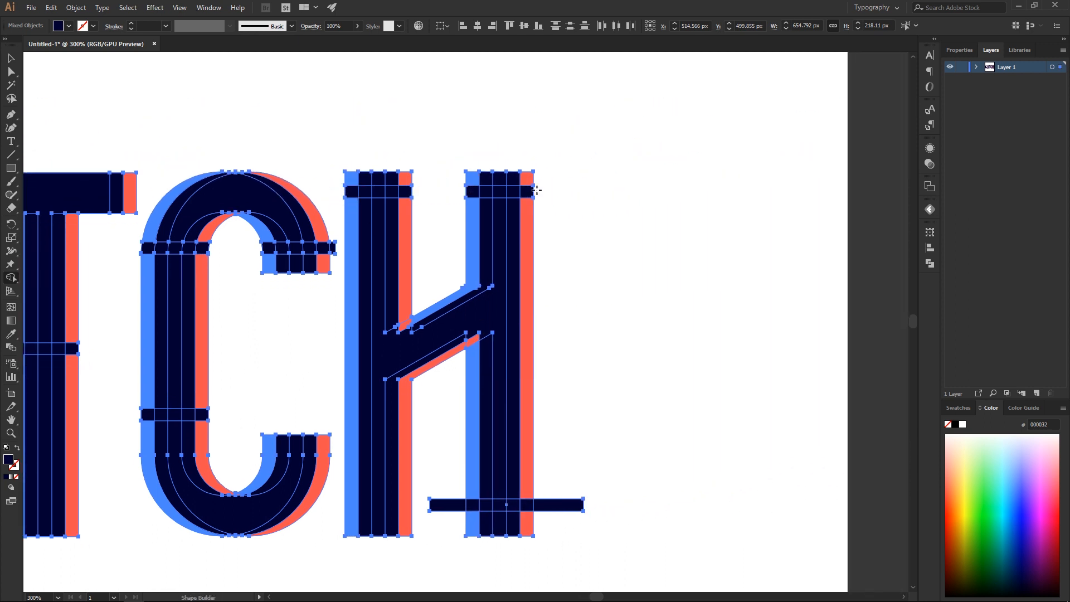
left_click(560, 504, "alt")
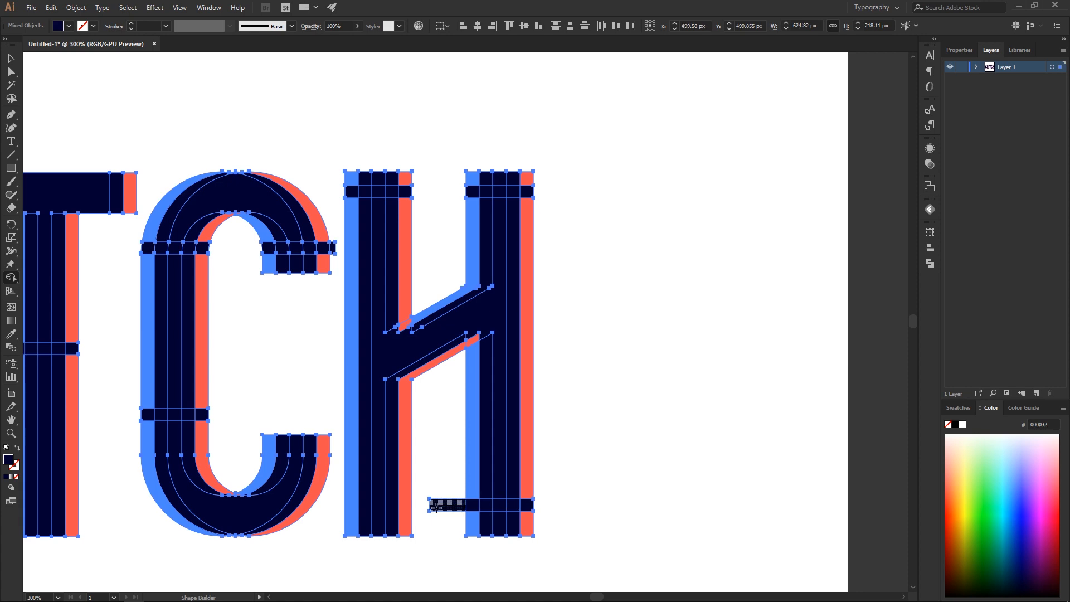
left_click(436, 508, "alt")
Remove the small leftover sliver of the C's upper bar beyond the letter's right edge.
left_click_drag(248, 394, 719, 407)
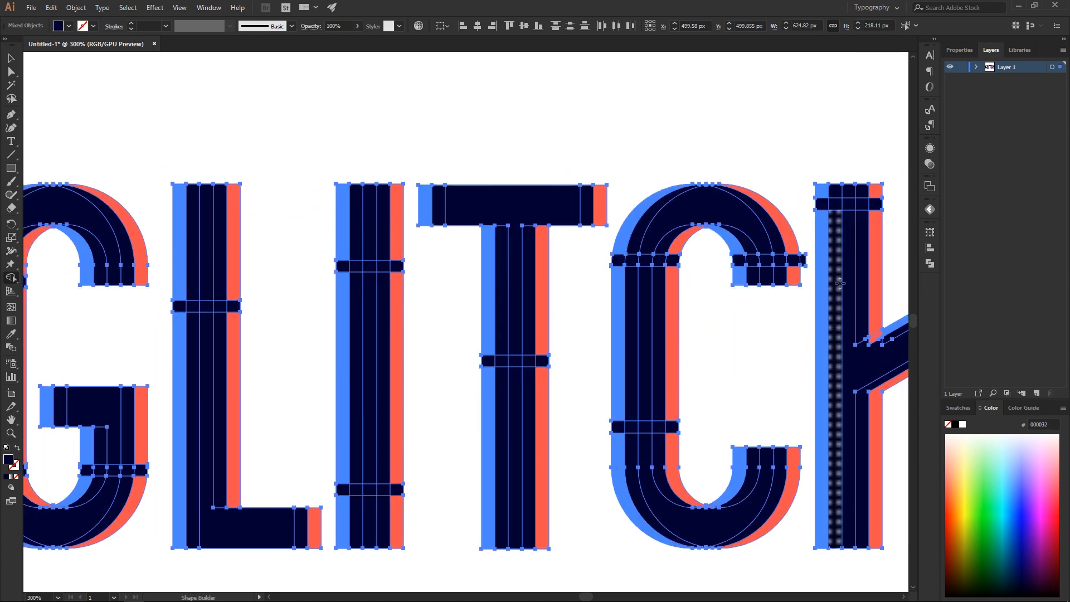
scroll(810, 263, "up", 3)
scroll(810, 264, "up", 1)
left_click(790, 257, "alt")
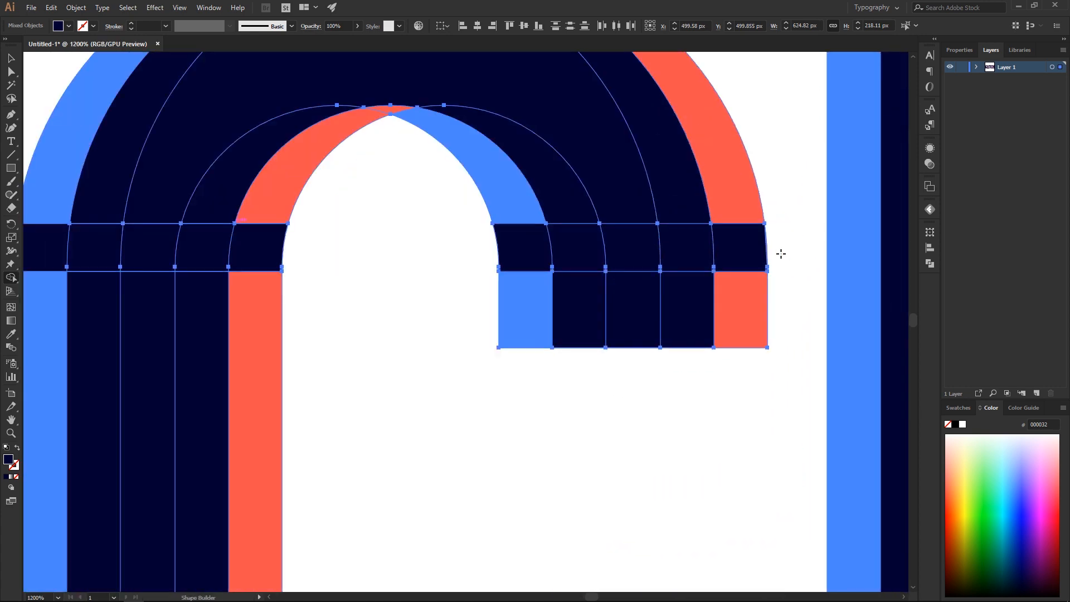
Separate the segments where the G's upper and lower bars overlap the letter layers, using Shape Builder.
scroll(513, 294, "down", 5)
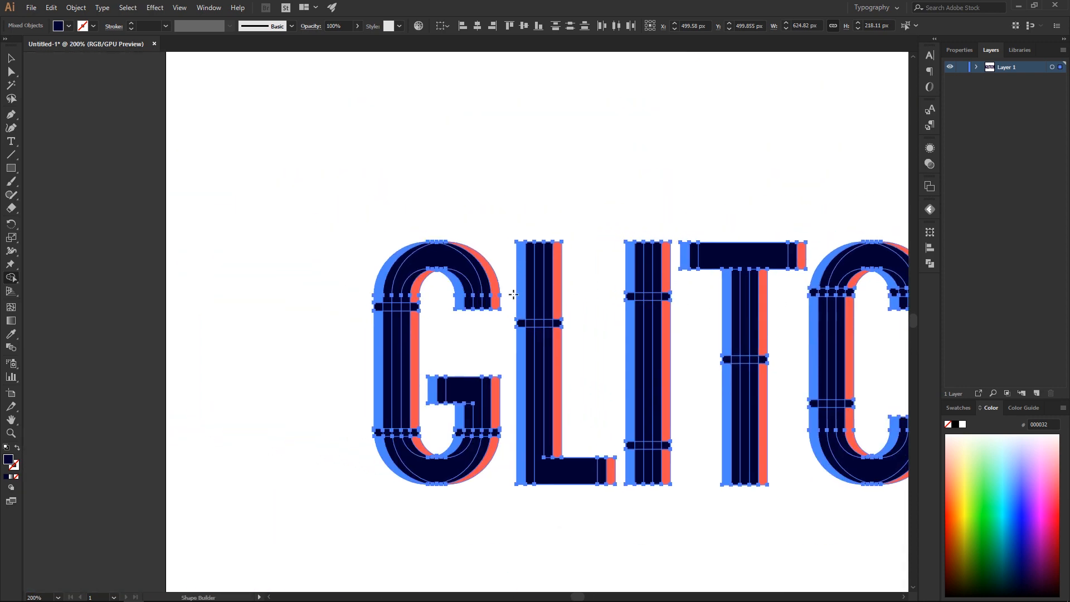
scroll(514, 295, "up", 7)
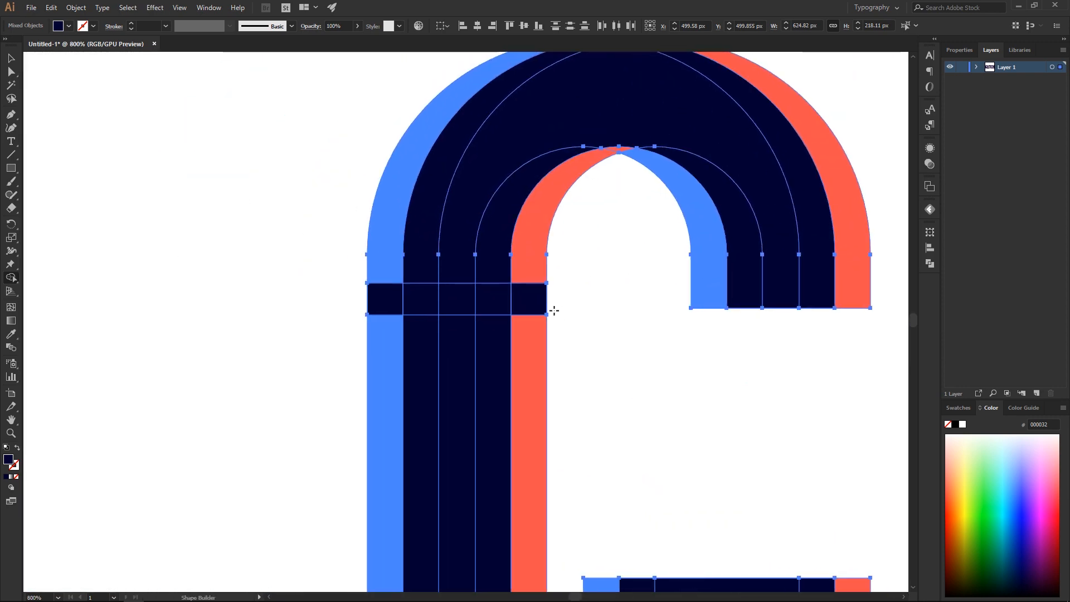
scroll(537, 301, "down", 1)
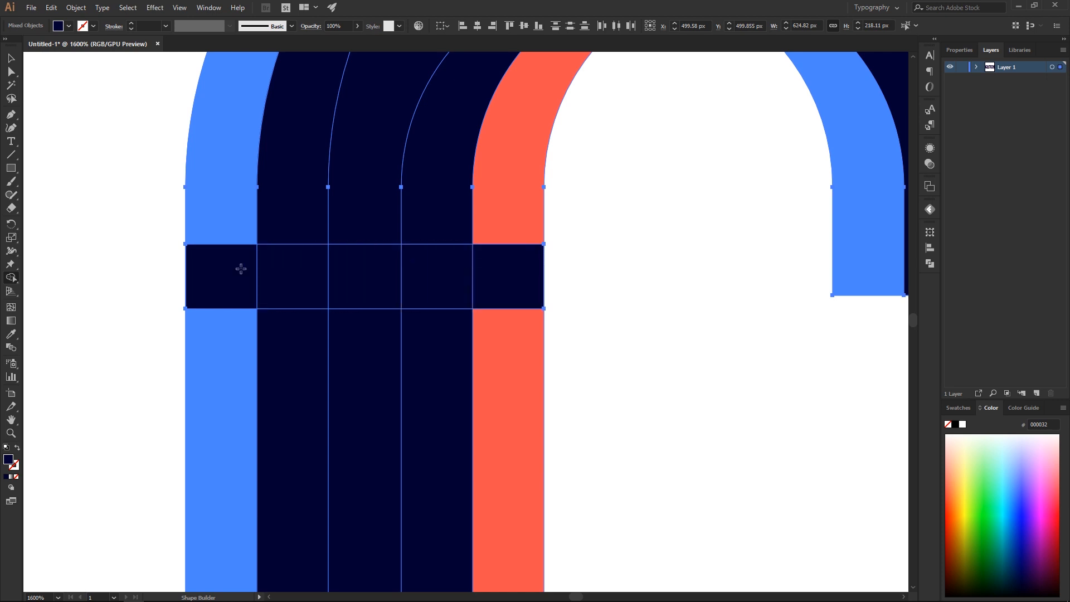
left_click(512, 260)
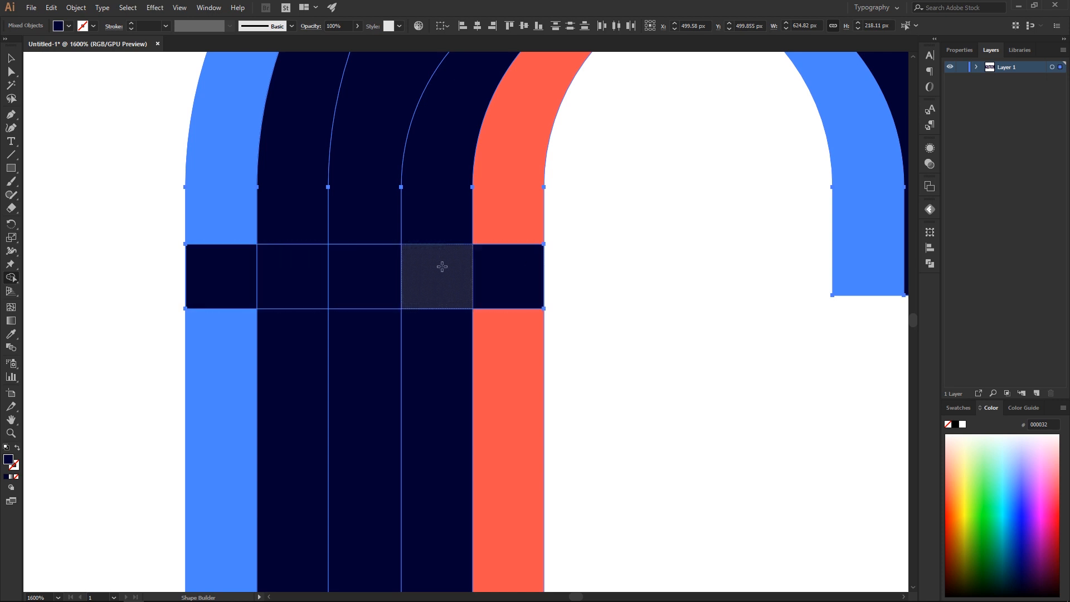
scroll(240, 265, "down", 1)
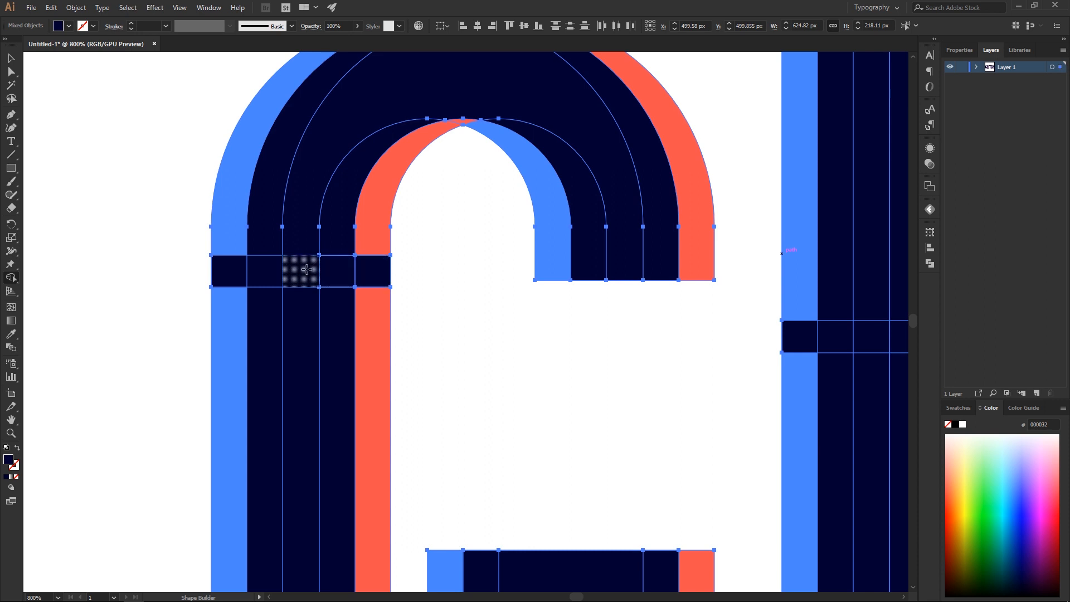
left_click_drag(455, 423, 425, 313)
left_click_drag(522, 429, 357, 114)
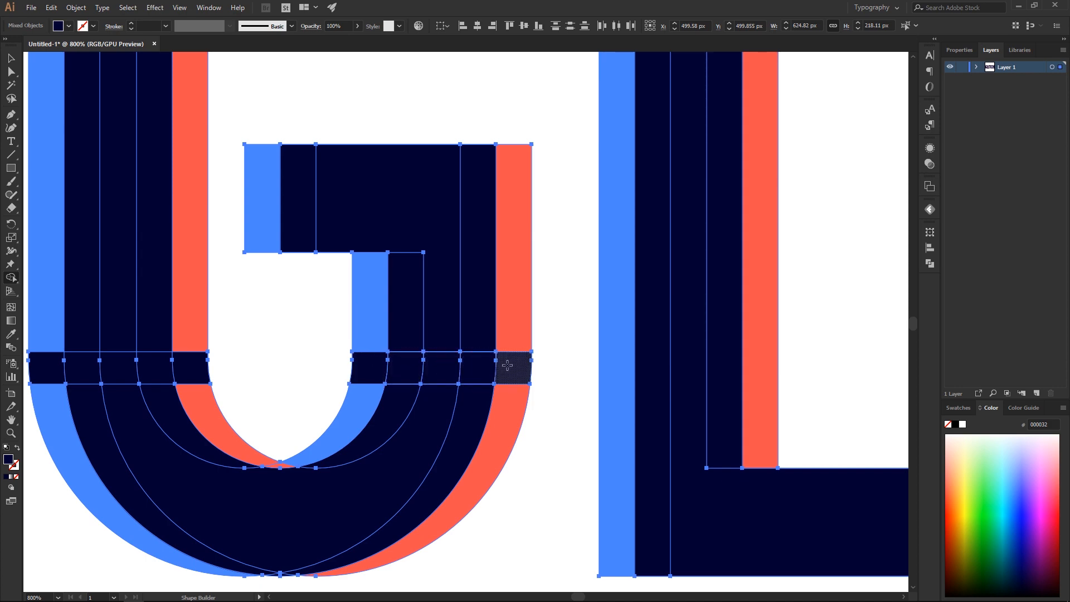
left_click_drag(239, 352, 554, 360)
Separate the bar segments where they cross the layers of the L, I and T, using Shape Builder.
scroll(511, 375, "down", 2)
left_click_drag(596, 283, 312, 264)
left_click_drag(412, 133, 526, 134)
left_click_drag(641, 312, 393, 303)
left_click_drag(382, 369, 478, 370)
left_click_drag(420, 102, 390, 357)
left_click_drag(357, 327, 476, 329)
scroll(455, 365, "up", 3)
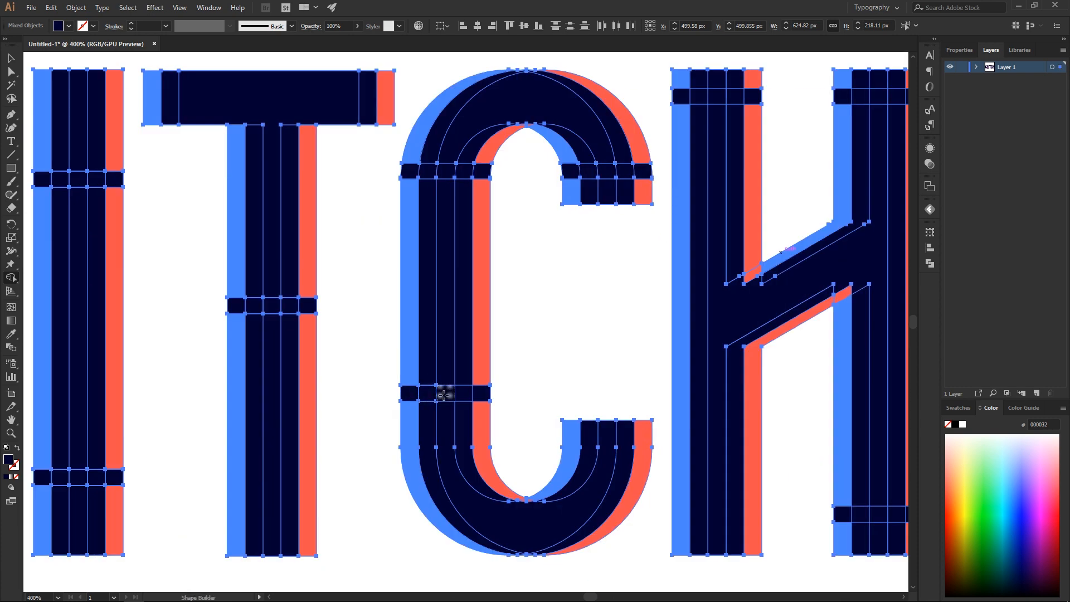
Separate the bar segments crossing the layers of the C and H with Shape Builder, and deselect the artwork.
left_click(442, 394)
scroll(443, 312, "up", 3)
scroll(234, 241, "down", 3)
left_click(292, 242)
scroll(452, 242, "down", 2)
left_click_drag(442, 340, 496, 212)
scroll(512, 321, "up", 3)
left_click(513, 312)
key("v")
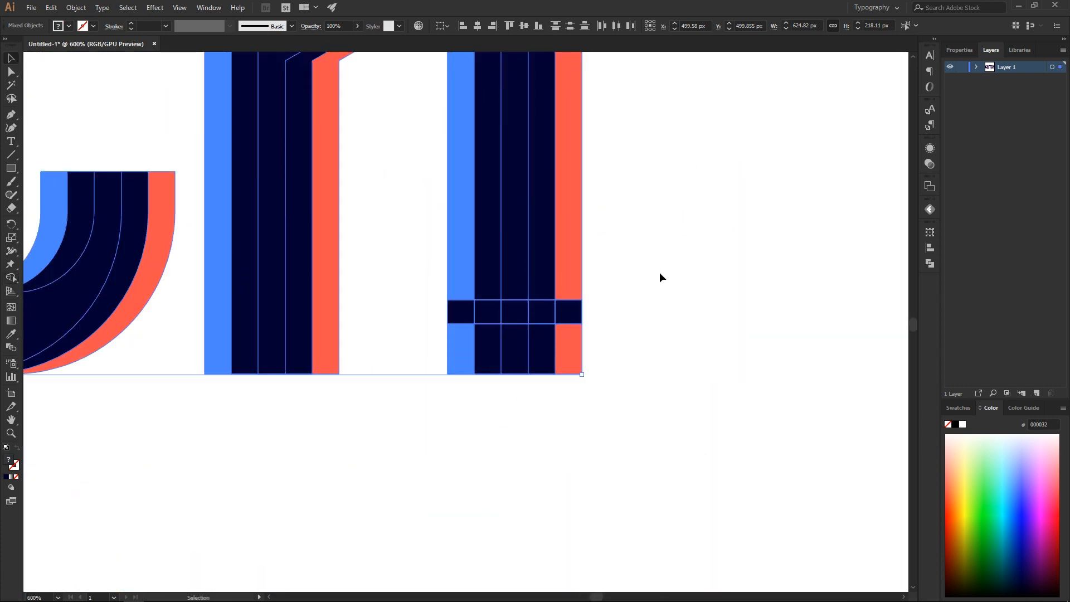
left_click(660, 272)
scroll(689, 329, "down", 5)
scroll(332, 234, "up", 3)
left_click(349, 297)
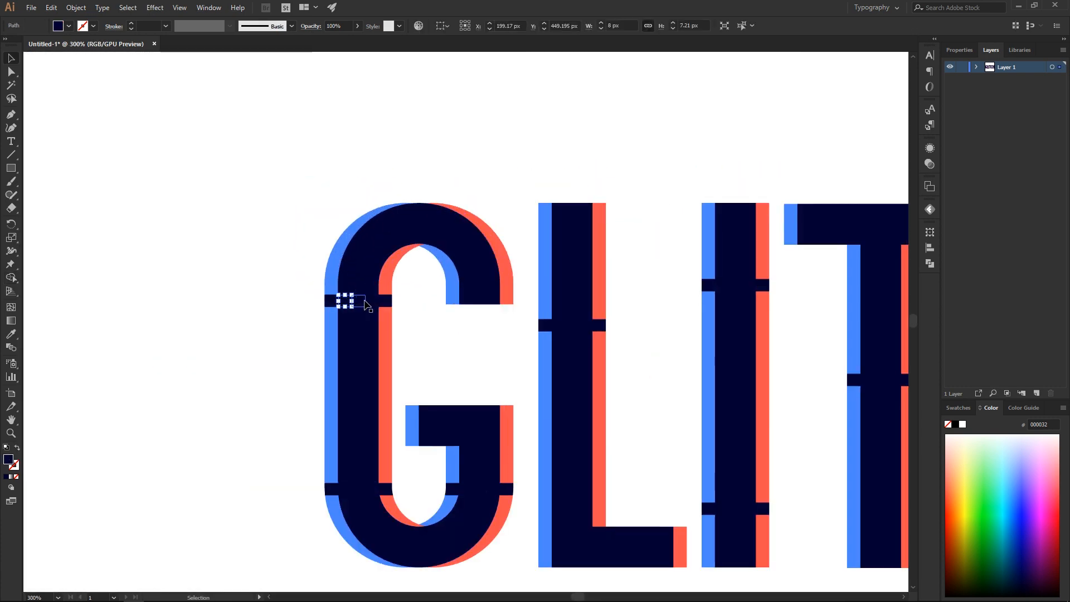
scroll(371, 303, "up", 3)
left_click_drag(389, 297, 463, 307)
key("ctrl+z")
key("ctrl+z")
Select all dark bar segments that lie over the blue copies of the G, L, I and T.
left_click(275, 297)
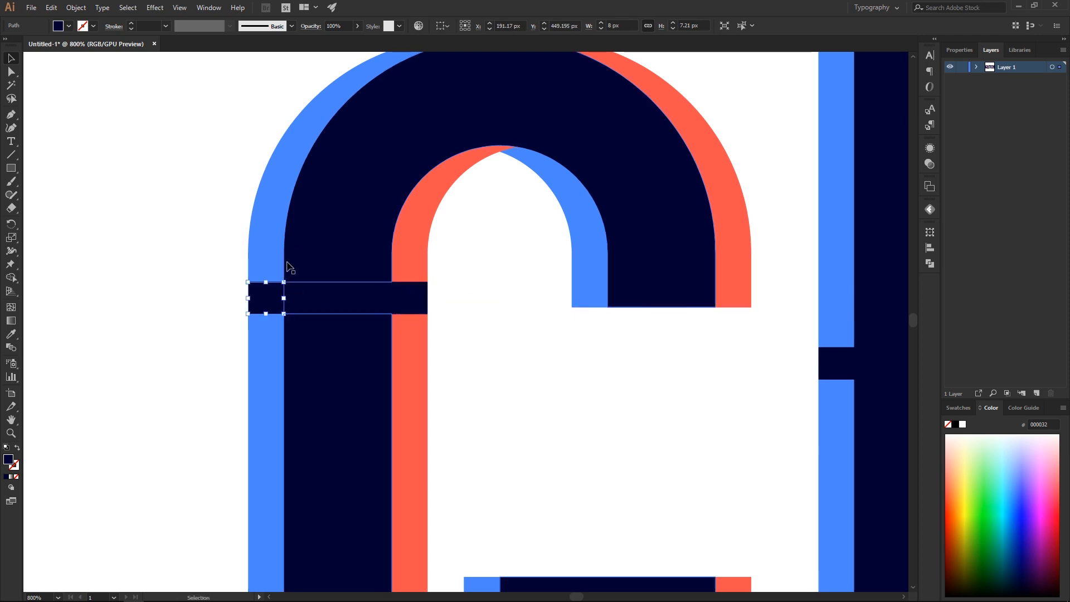
scroll(264, 233, "down", 1)
scroll(265, 243, "down", 1)
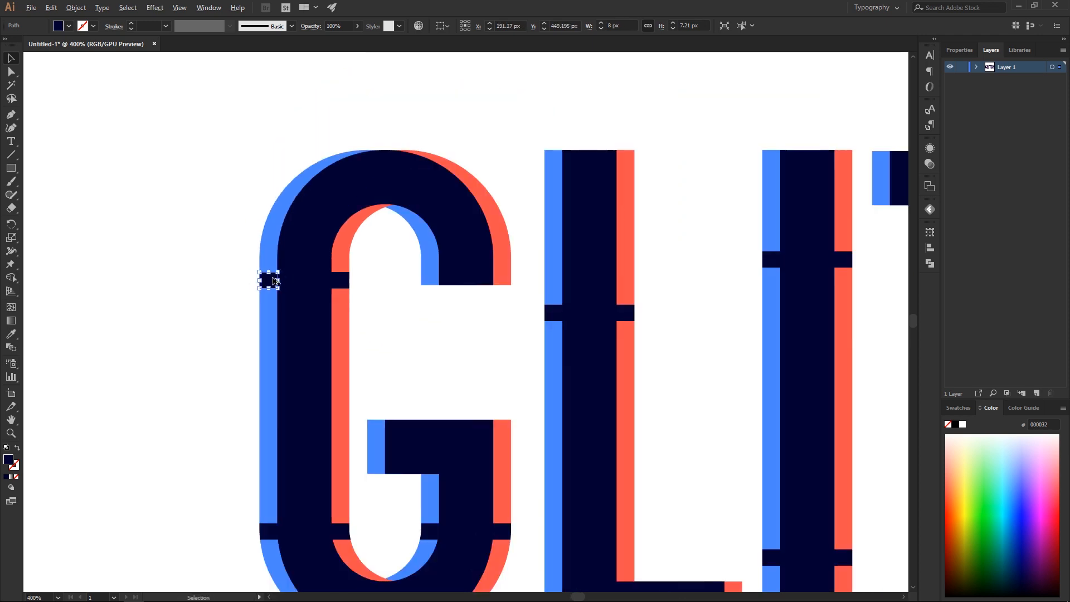
left_click_drag(285, 343, 271, 193)
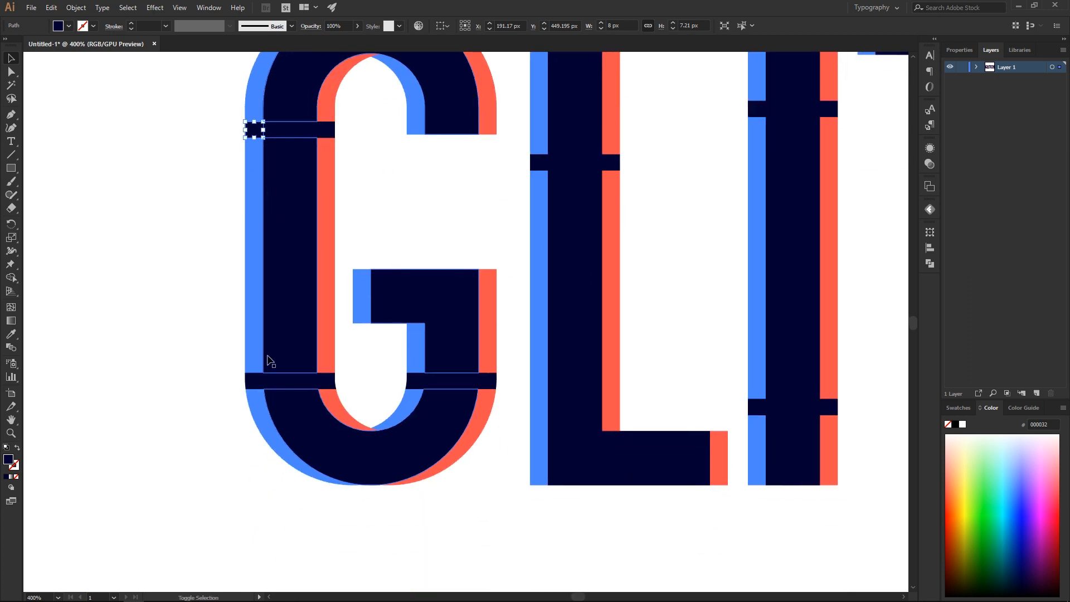
left_click(251, 383, "shift")
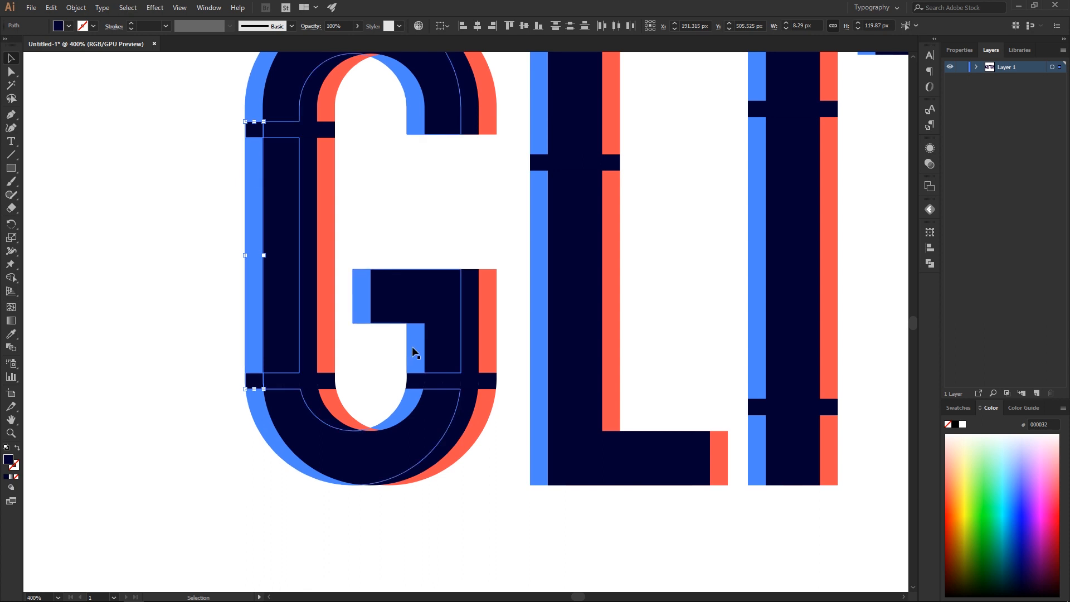
left_click_drag(296, 159, 259, 204)
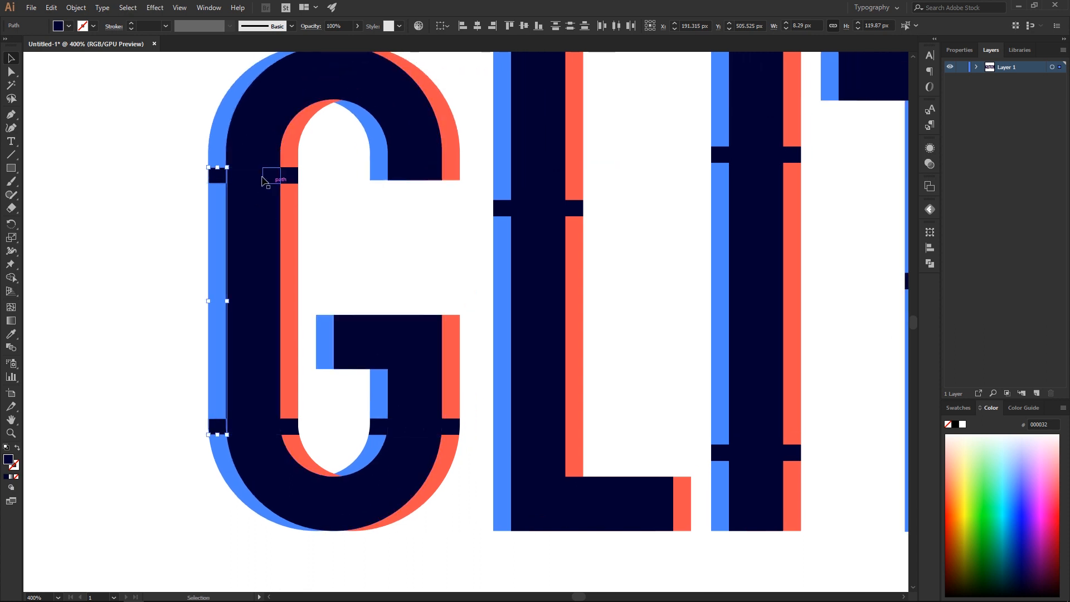
left_click(383, 429, "shift")
left_click_drag(504, 267, 379, 356)
left_click(376, 299, "shift")
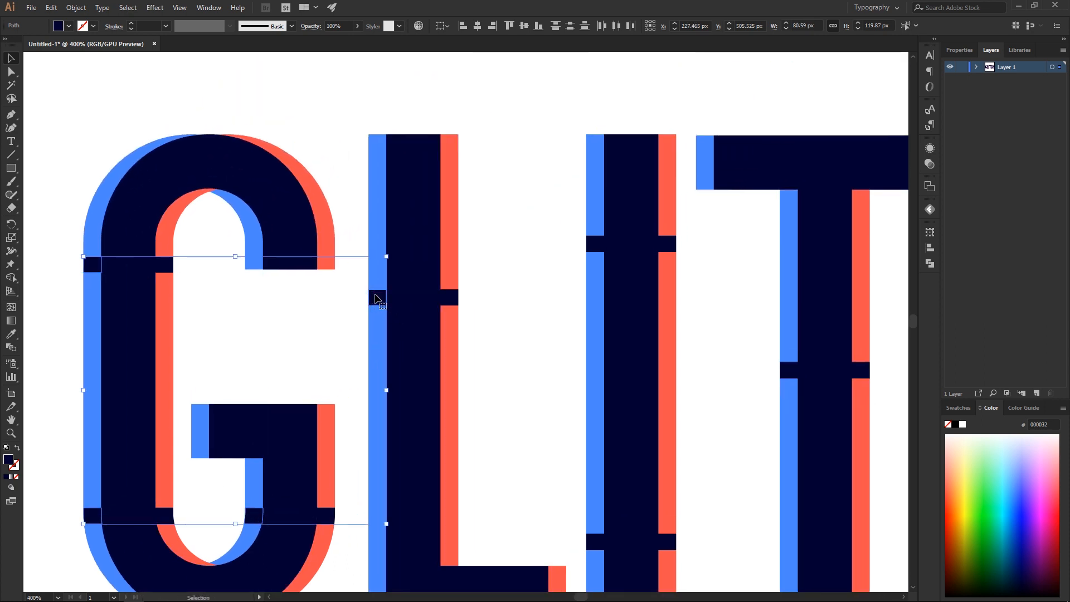
left_click_drag(526, 258, 268, 253)
left_click(338, 243, "shift")
left_click_drag(379, 358, 359, 200)
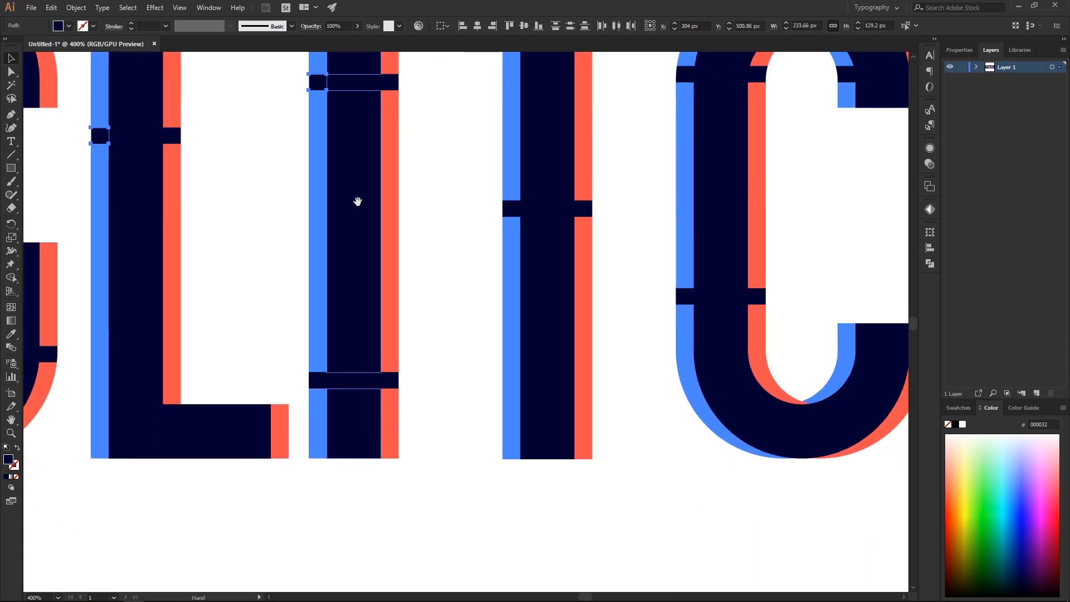
left_click(318, 385, "shift")
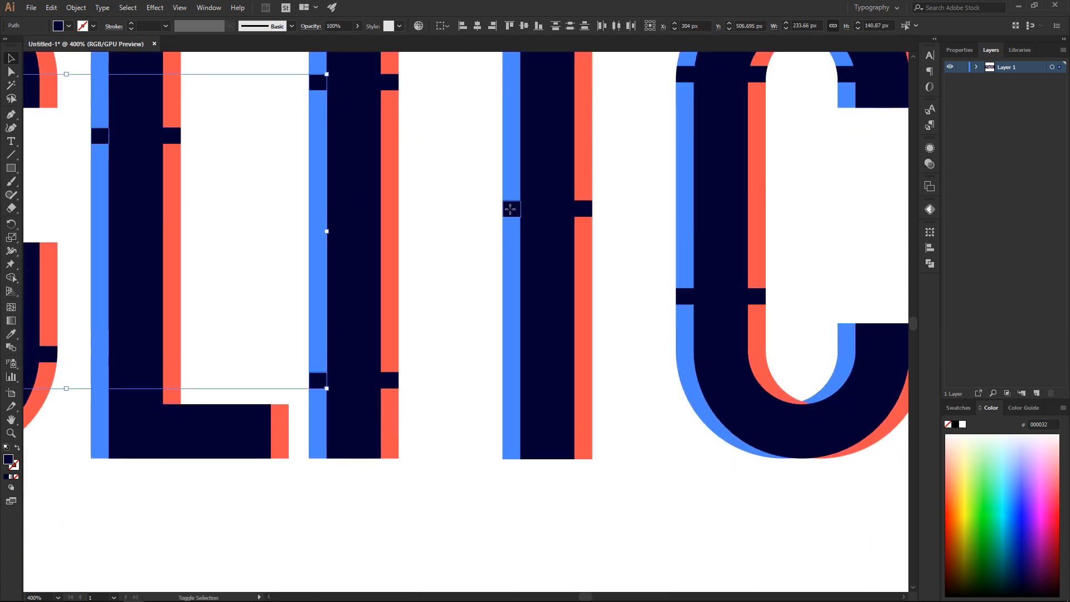
left_click(511, 209, "shift")
left_click_drag(510, 209, 178, 297)
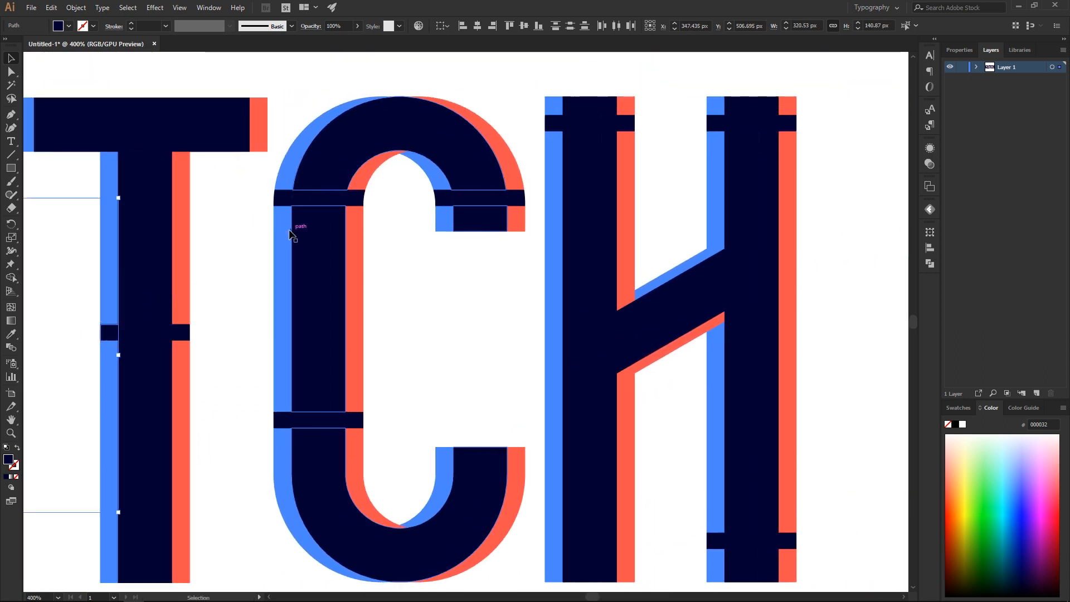
Add the C's left and the H's bar segments over the blue copy to the selection, and recolor them all blue with the Eyedropper.
left_click(284, 198, "shift")
left_click_drag(415, 320, 174, 342)
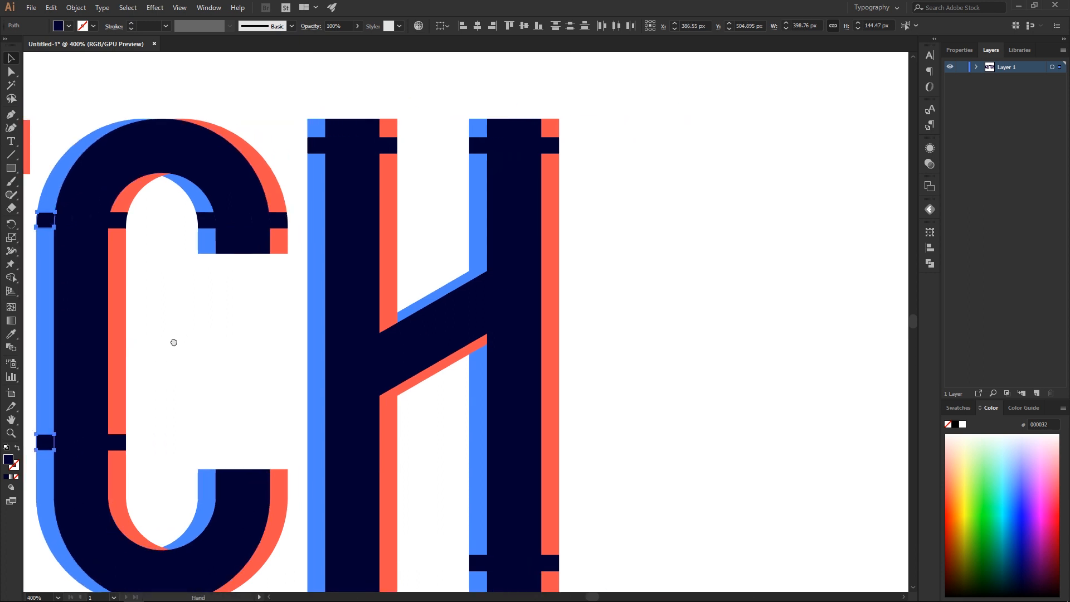
left_click(316, 146, "shift")
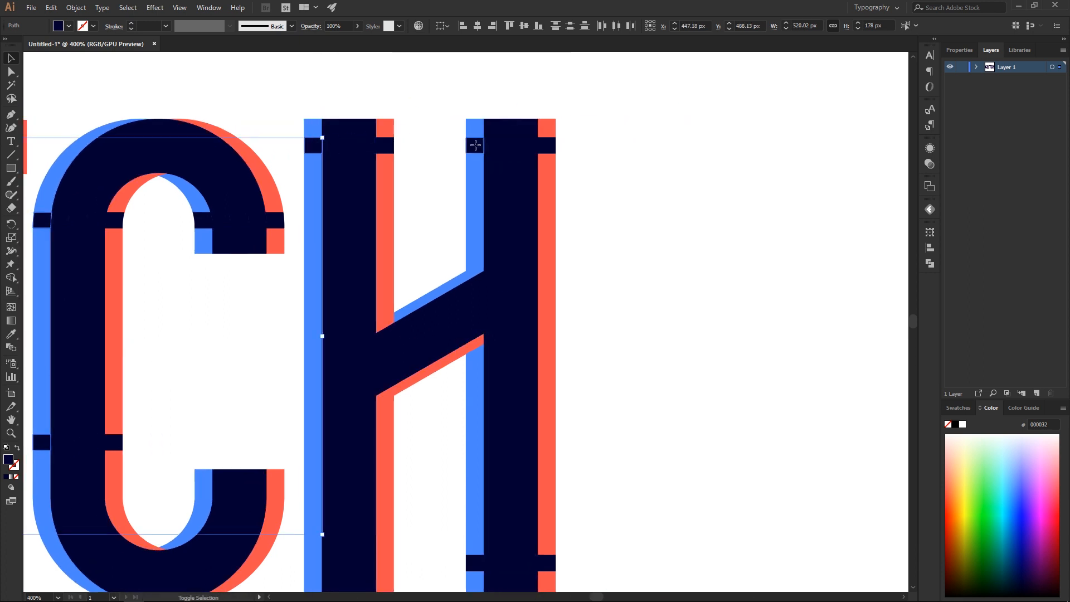
left_click(475, 146, "shift")
scroll(442, 187, "down", 3)
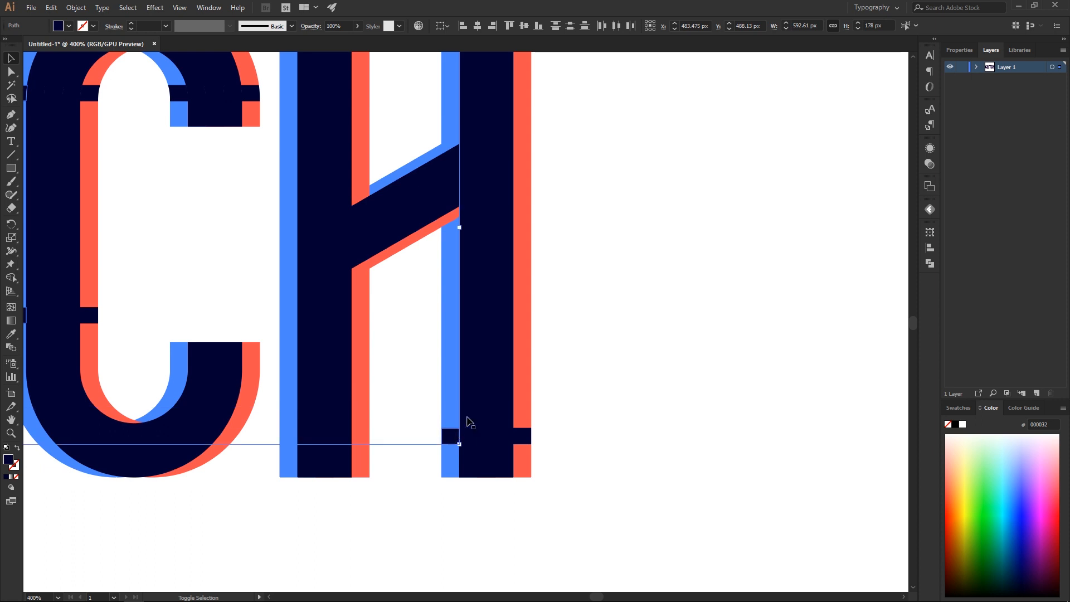
scroll(430, 336, "down", 1)
left_click_drag(376, 275, 594, 295)
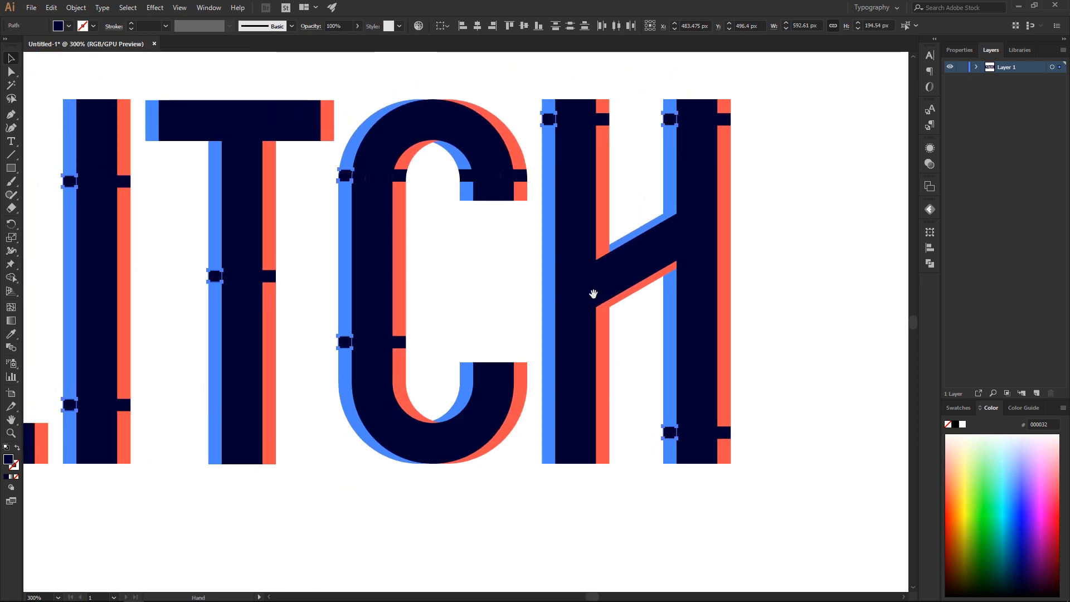
left_click(12, 337)
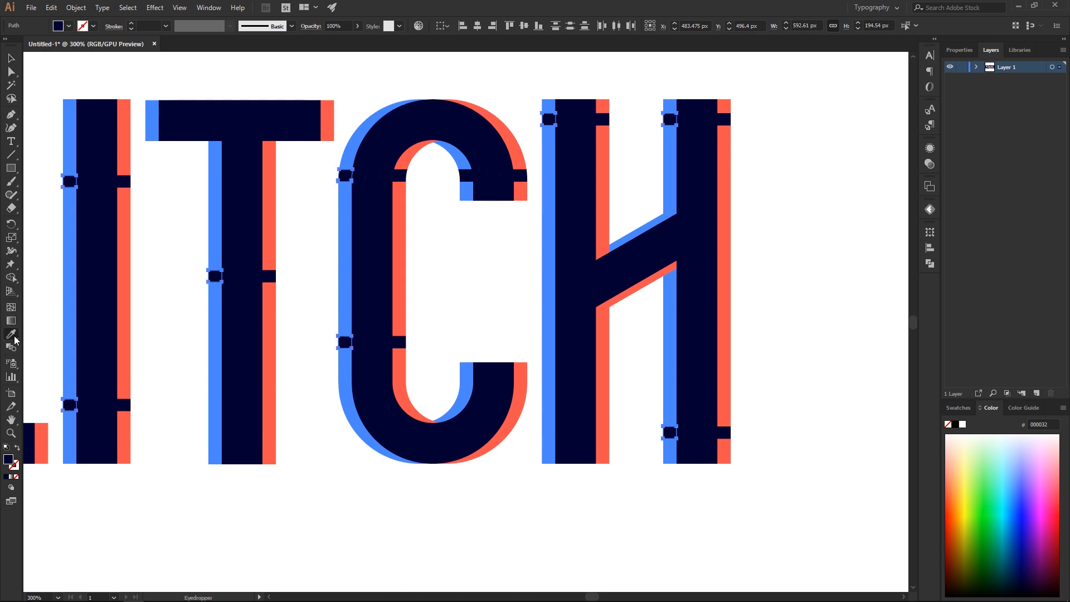
left_click(212, 192)
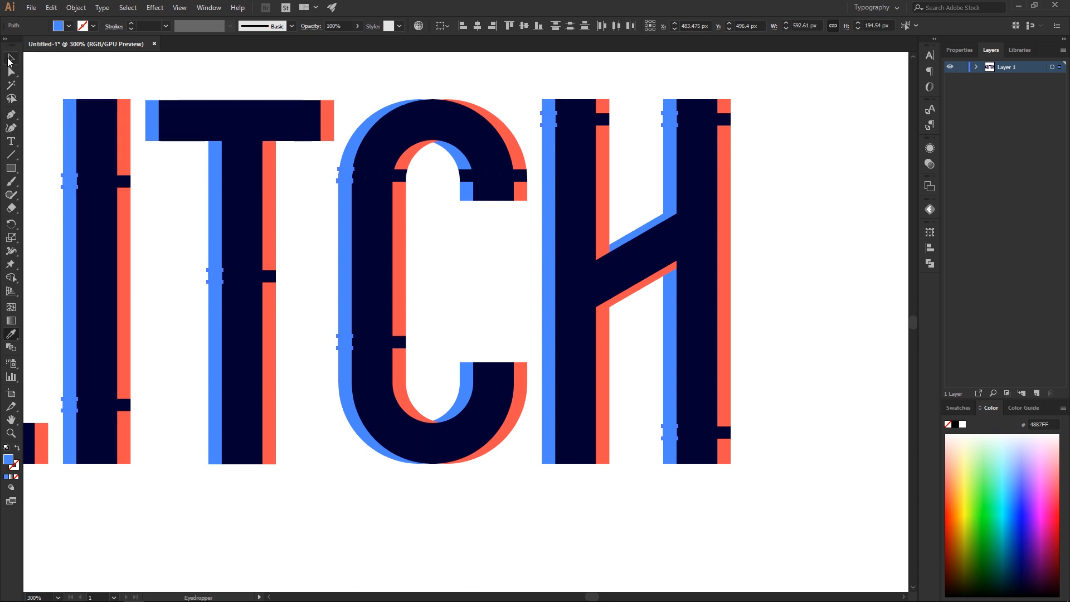
left_click(9, 59)
left_click(75, 77)
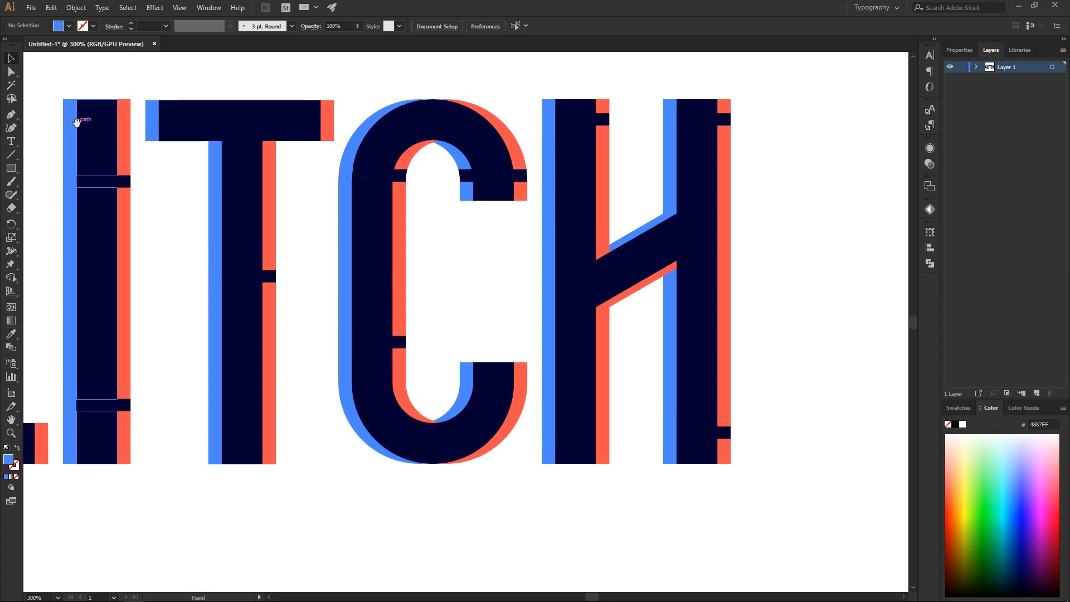
Select all dark bar segments that lie over the red copies of the G, L, I and T.
left_click_drag(84, 114, 346, 108)
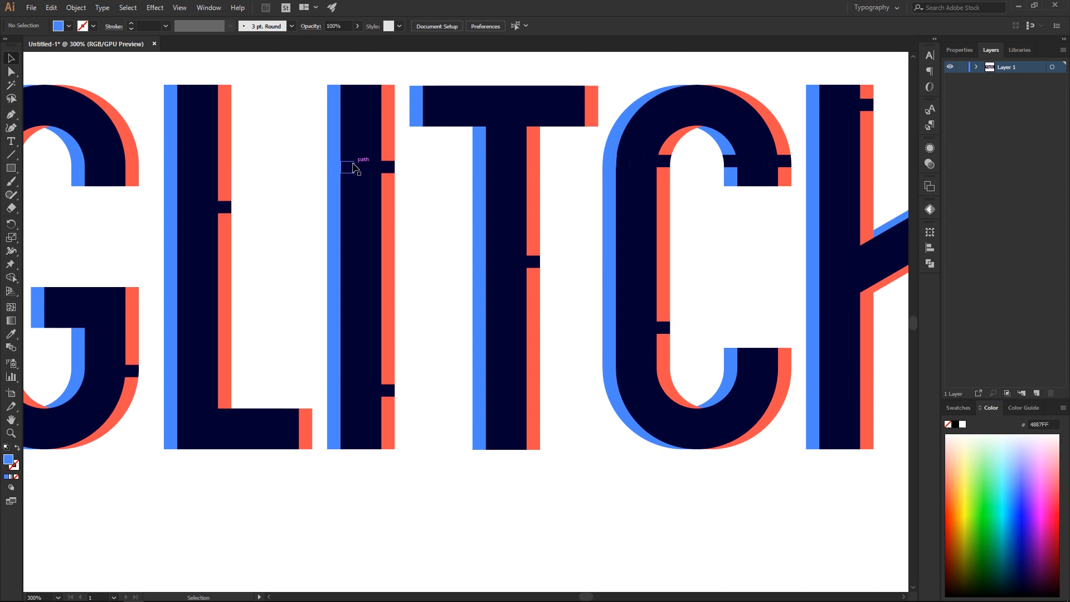
left_click_drag(276, 178, 349, 175)
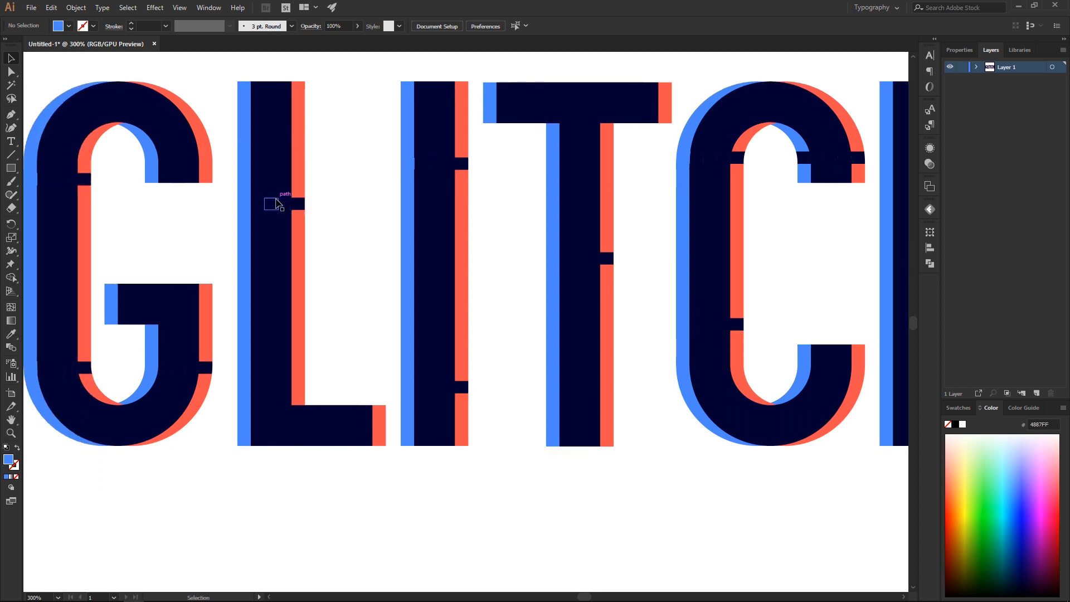
scroll(275, 204, "up", 4, "alt")
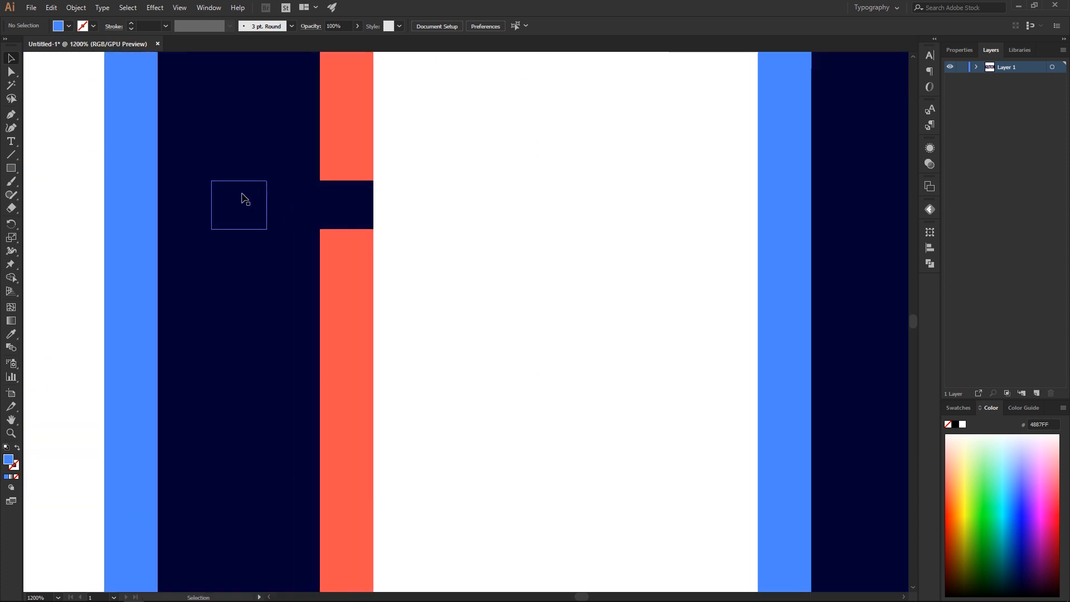
scroll(265, 210, "down", 5, "alt")
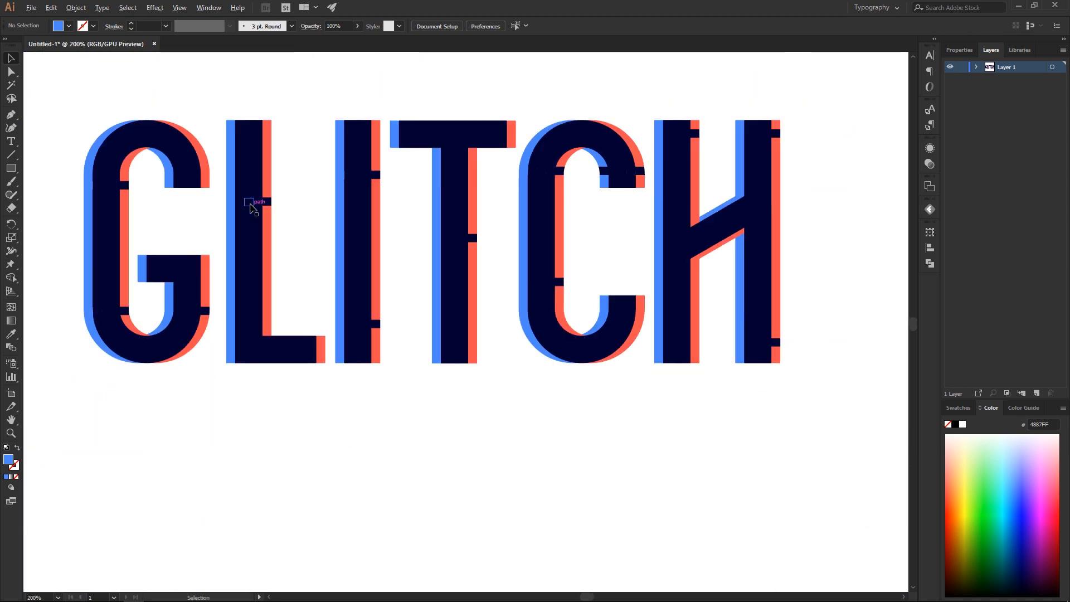
scroll(284, 230, "up", 4, "alt")
left_click(158, 156)
scroll(157, 154, "down", 1, "alt")
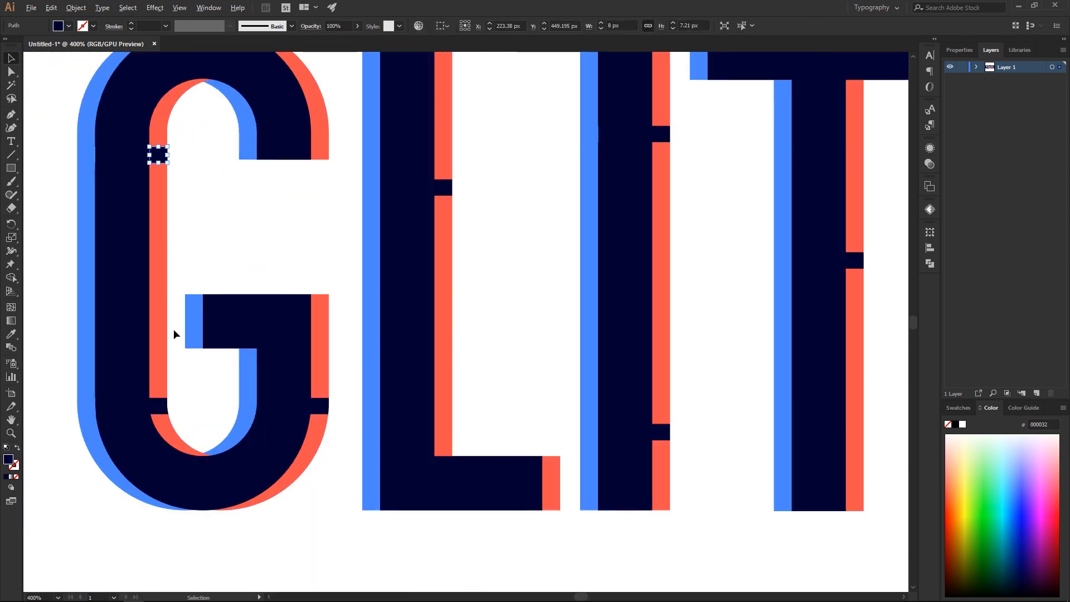
left_click(160, 409, "shift")
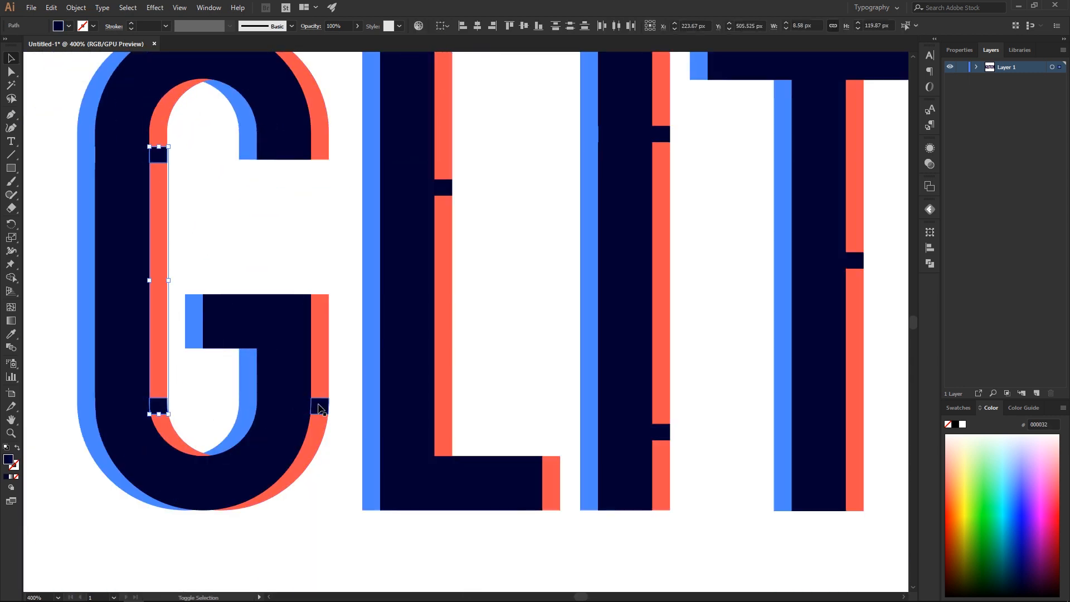
left_click(320, 408, "shift")
left_click(443, 187, "shift")
left_click(664, 136, "shift")
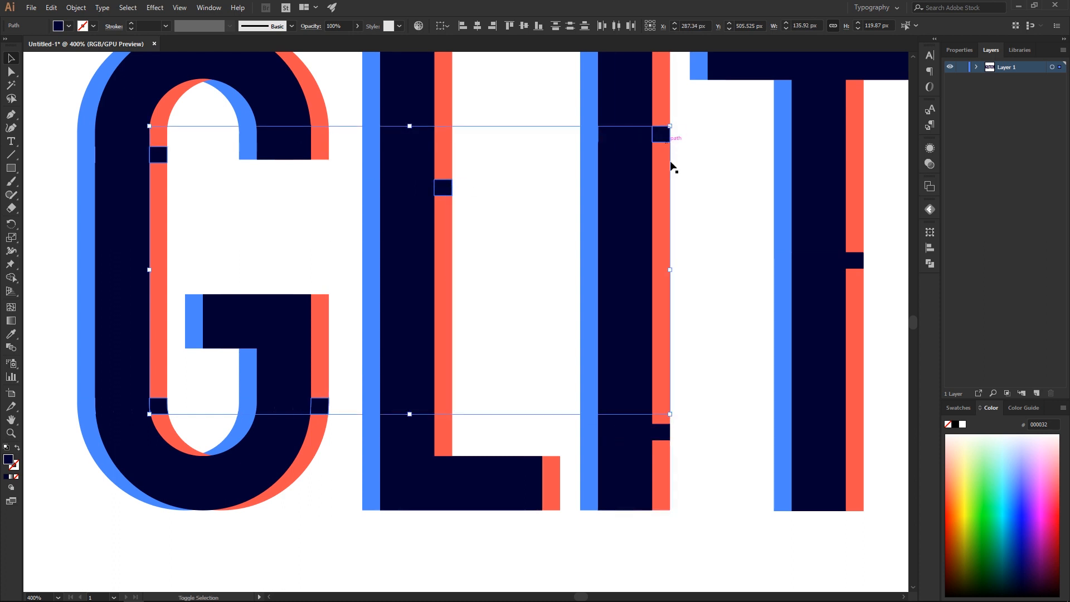
left_click(656, 434, "shift")
left_click_drag(776, 270, 533, 353)
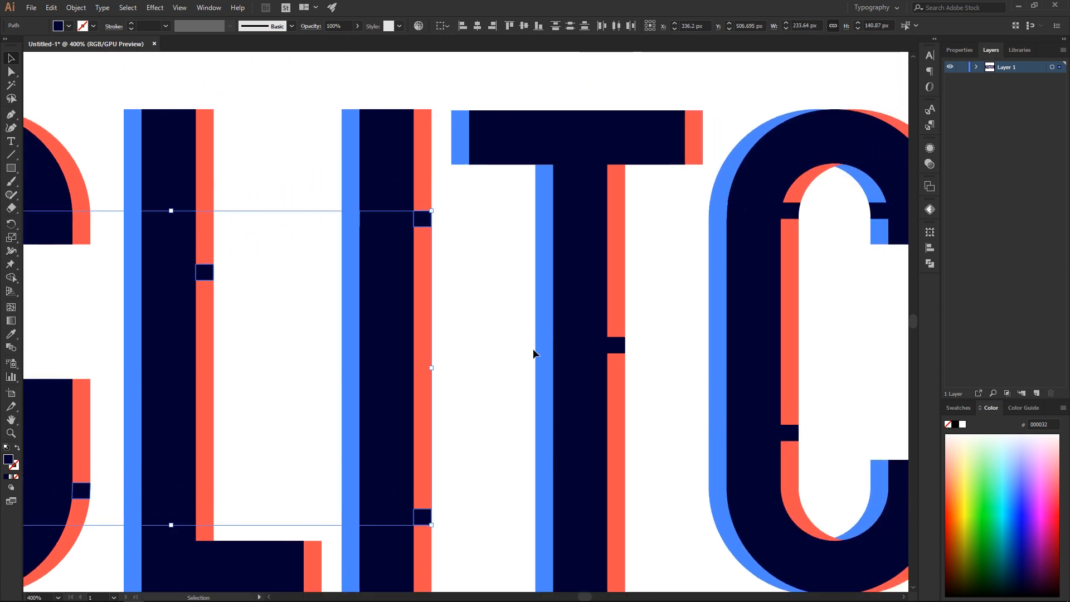
left_click(612, 344, "shift")
Add the C's inner and the H's bar segments over the red copy to the selection, and recolor them all red with the Eyedropper.
left_click_drag(638, 309, 253, 257)
left_click(401, 158, "shift")
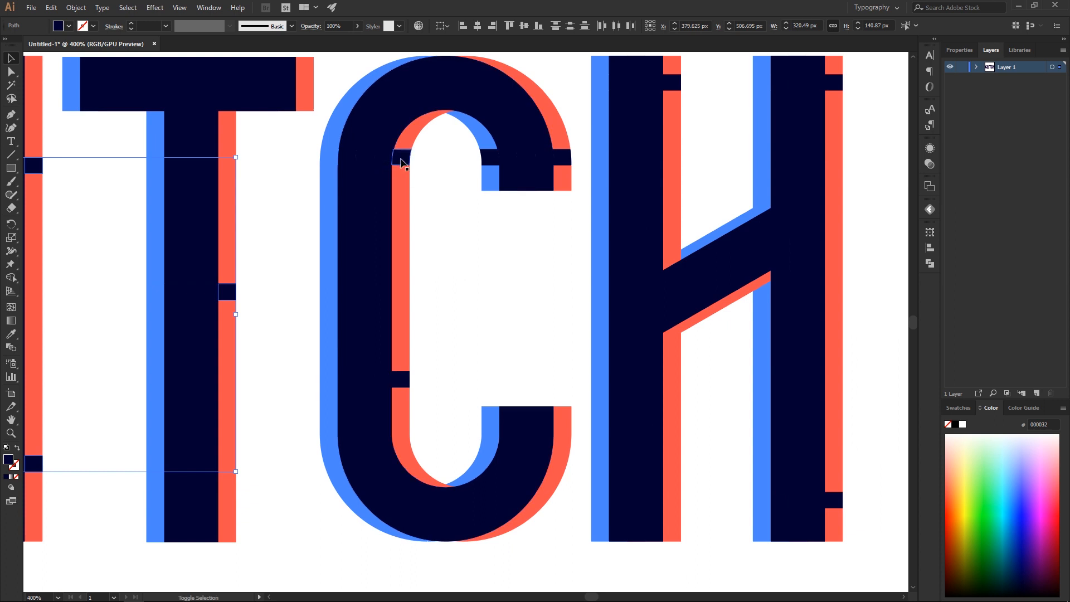
left_click(400, 378, "shift")
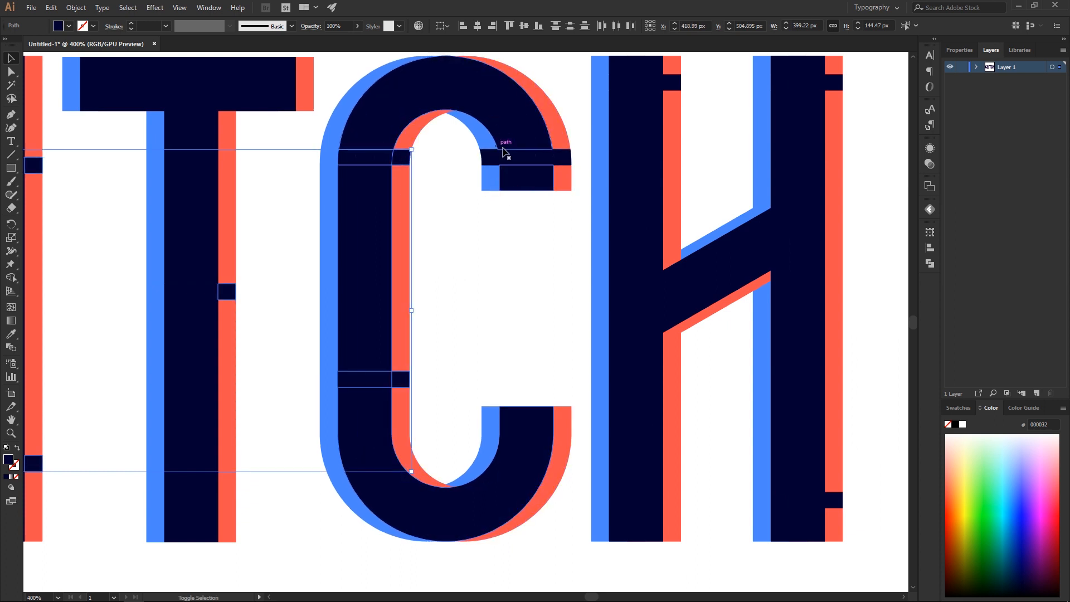
left_click_drag(502, 155, 246, 141)
left_click(296, 112, "shift")
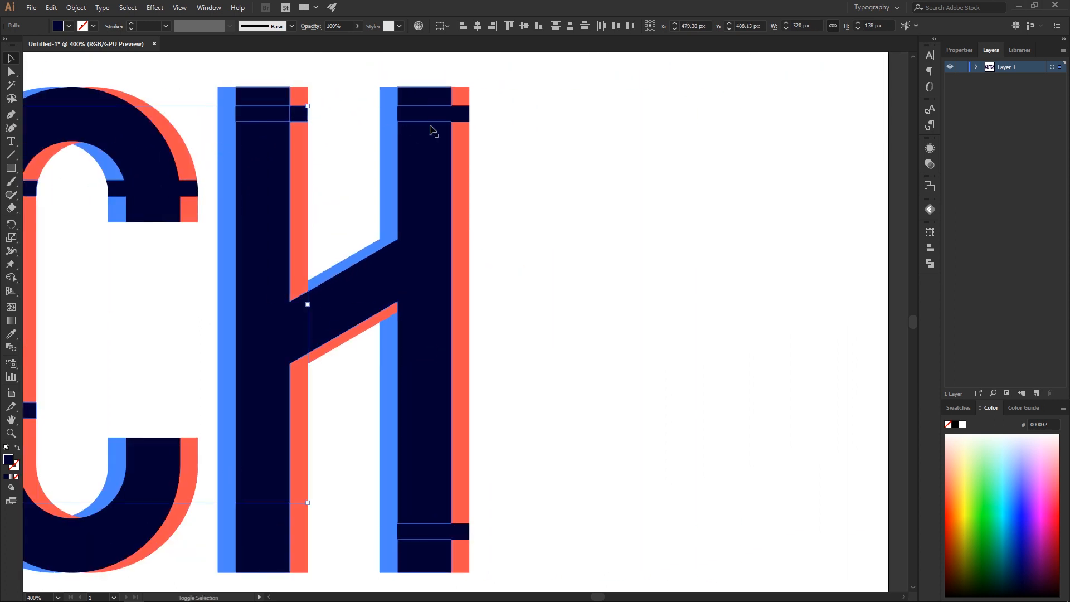
left_click(460, 114, "shift")
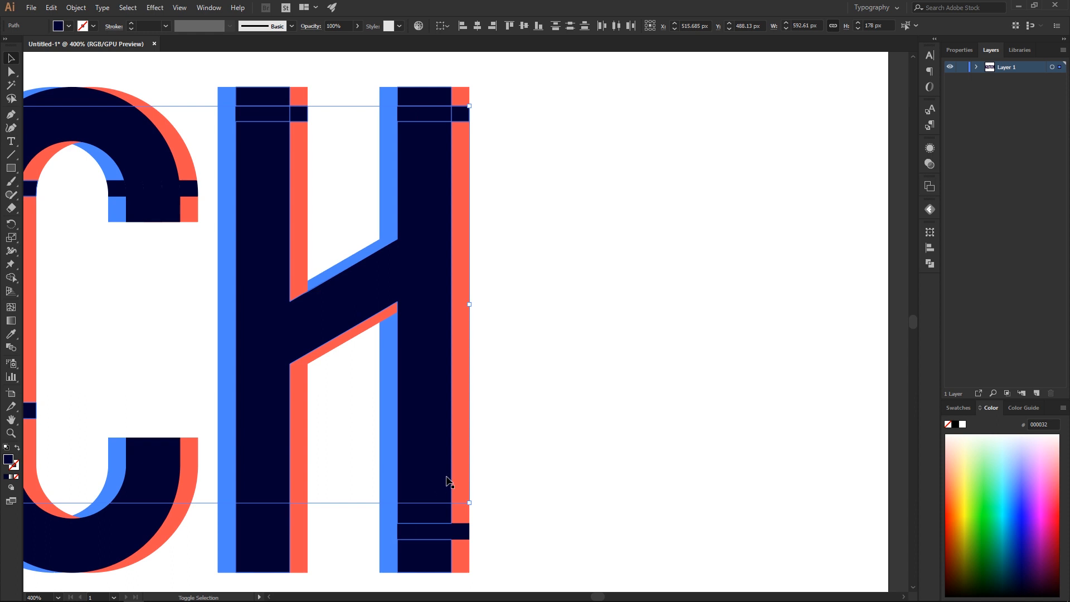
left_click(456, 534, "shift")
left_click(11, 335)
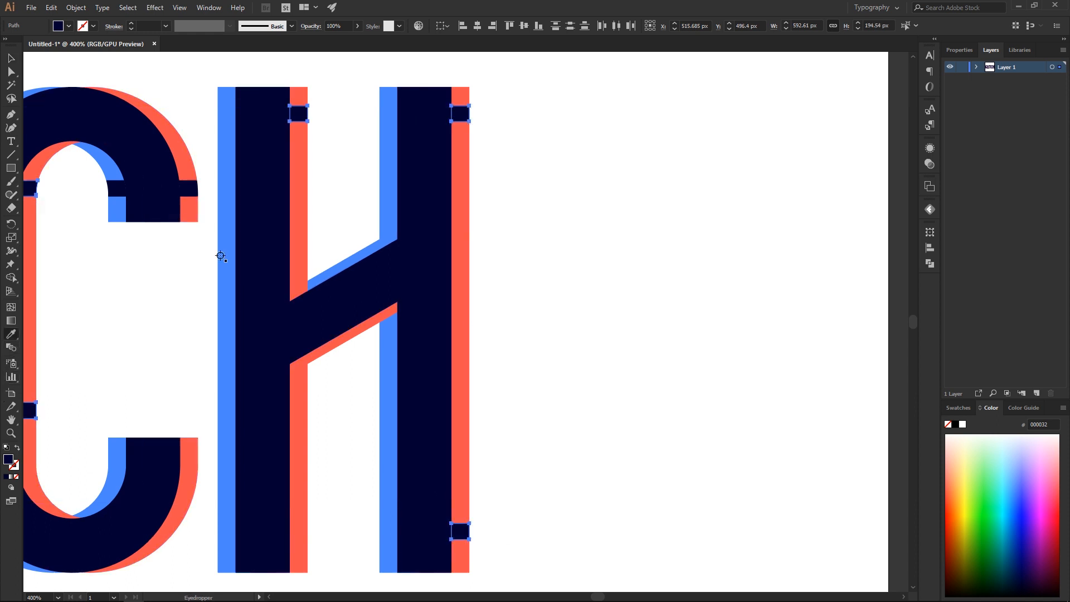
left_click(463, 145)
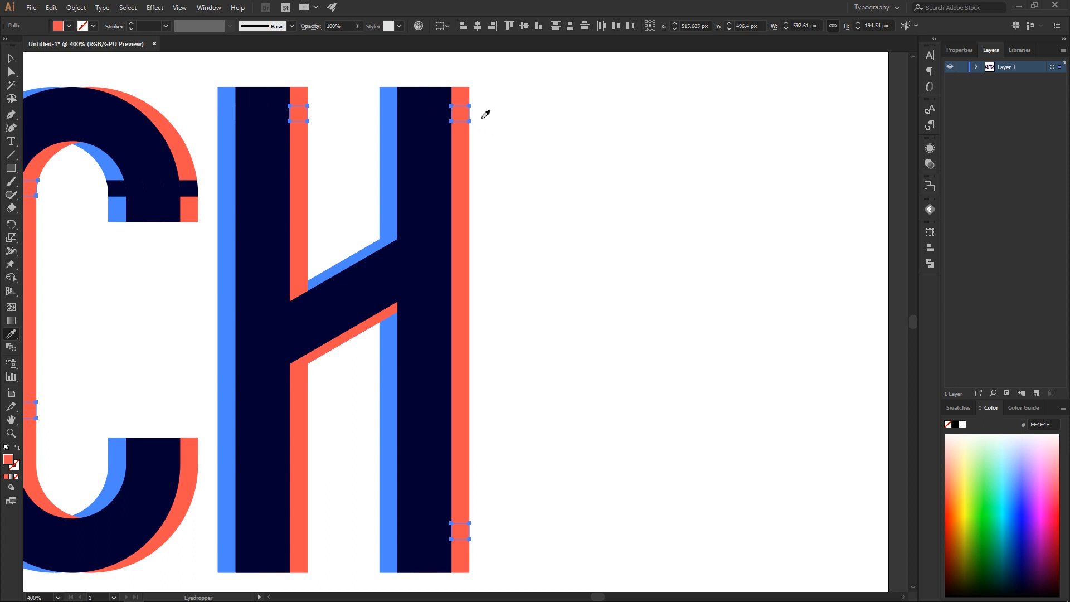
Recolor the dark bar segment over the red copy at the C's upper terminal red with the Eyedropper.
key("v")
key("space")
left_click_drag(199, 169, 364, 146)
left_click(349, 164)
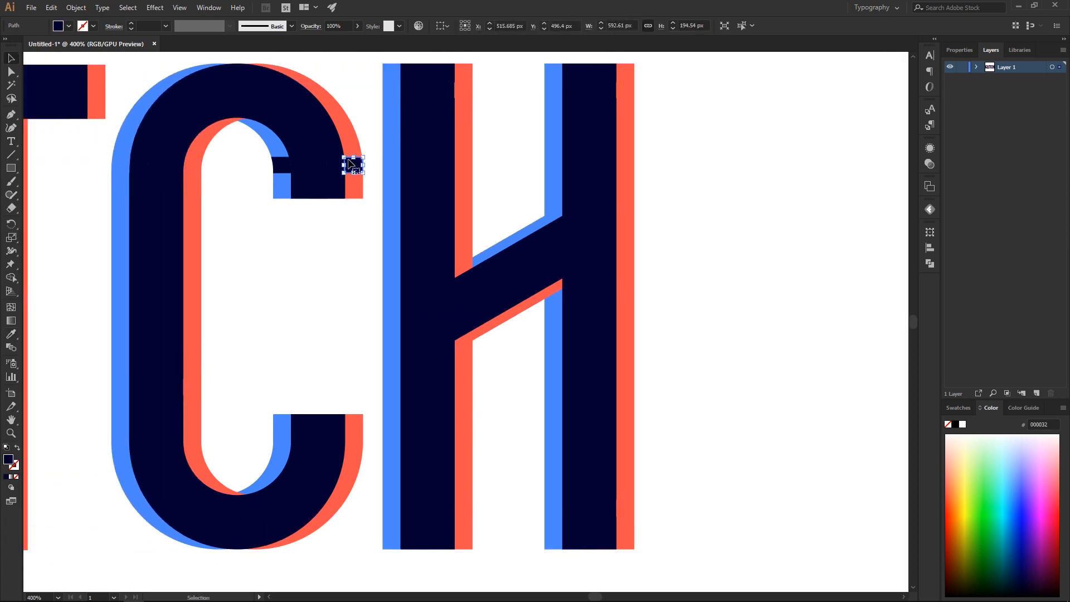
left_click(10, 333)
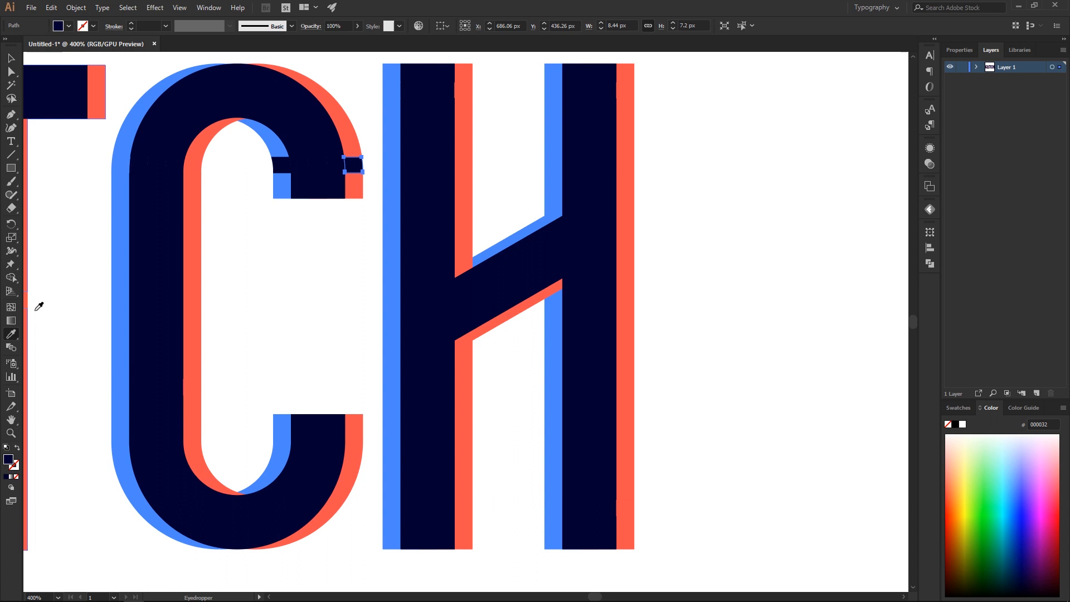
left_click(352, 121)
Recolor the dark bar segment over the blue copy at the C's upper terminal blue with the Eyedropper, and deselect it.
left_click(281, 164, "ctrl")
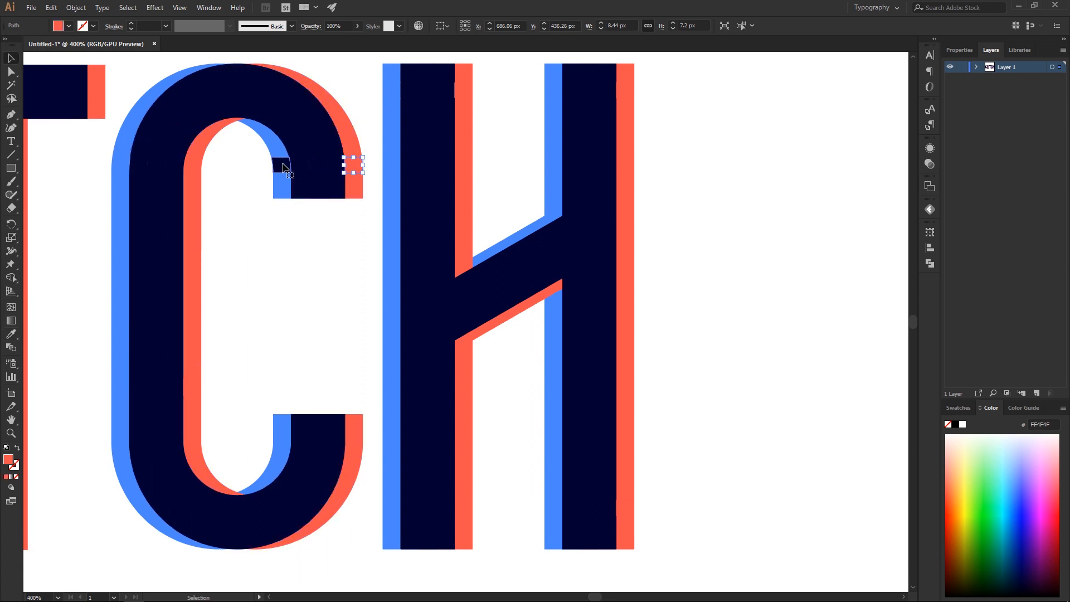
left_click(280, 135)
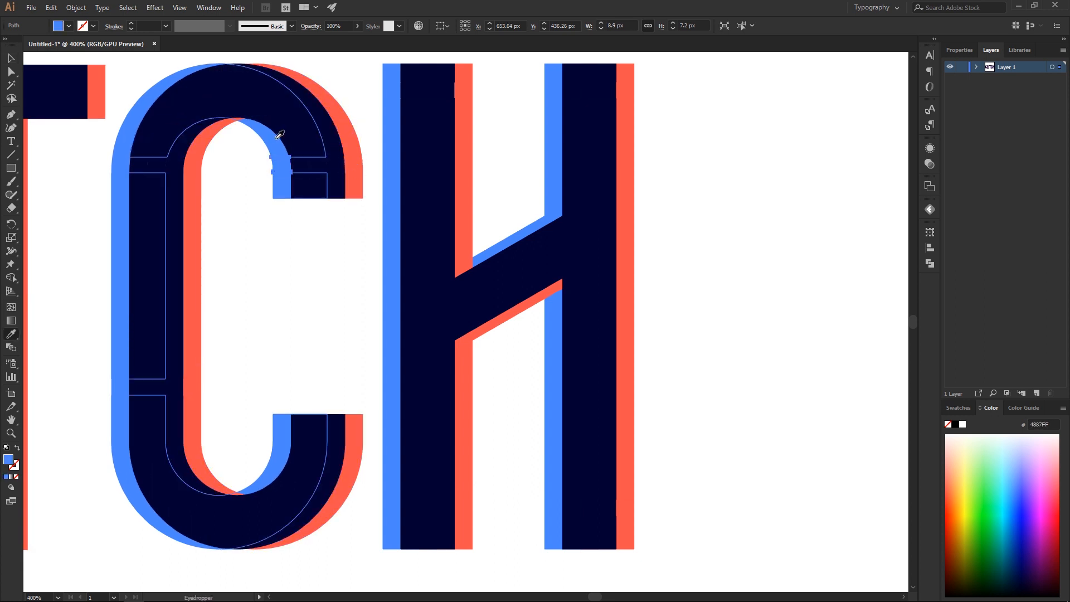
left_click(15, 61)
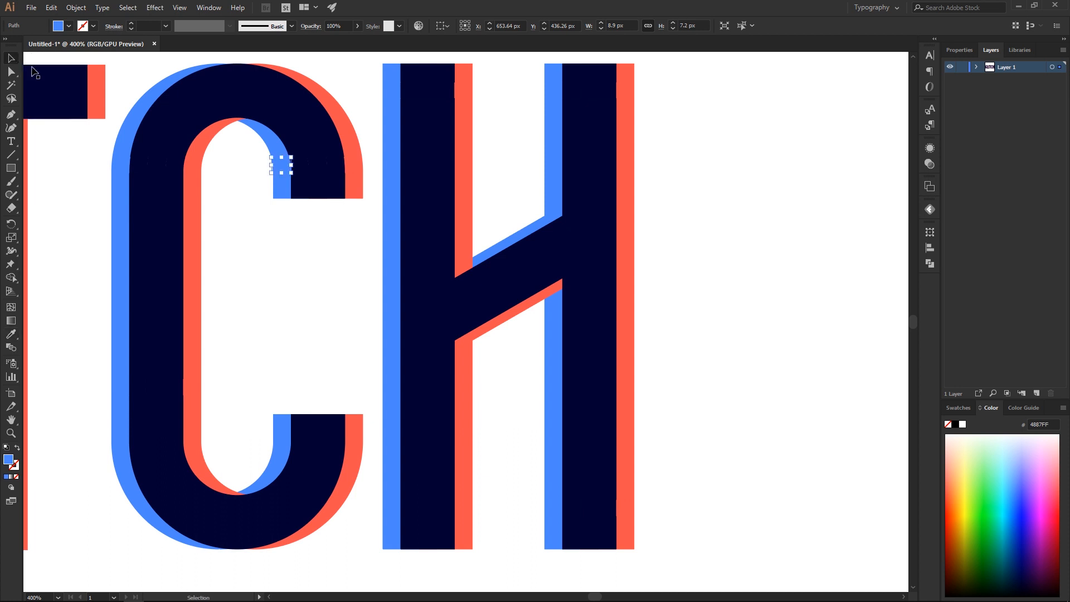
left_click(246, 160)
Select all bar segments across the upper part of the H's left stem and shift them 8 px to the left.
scroll(226, 167, "down", 3)
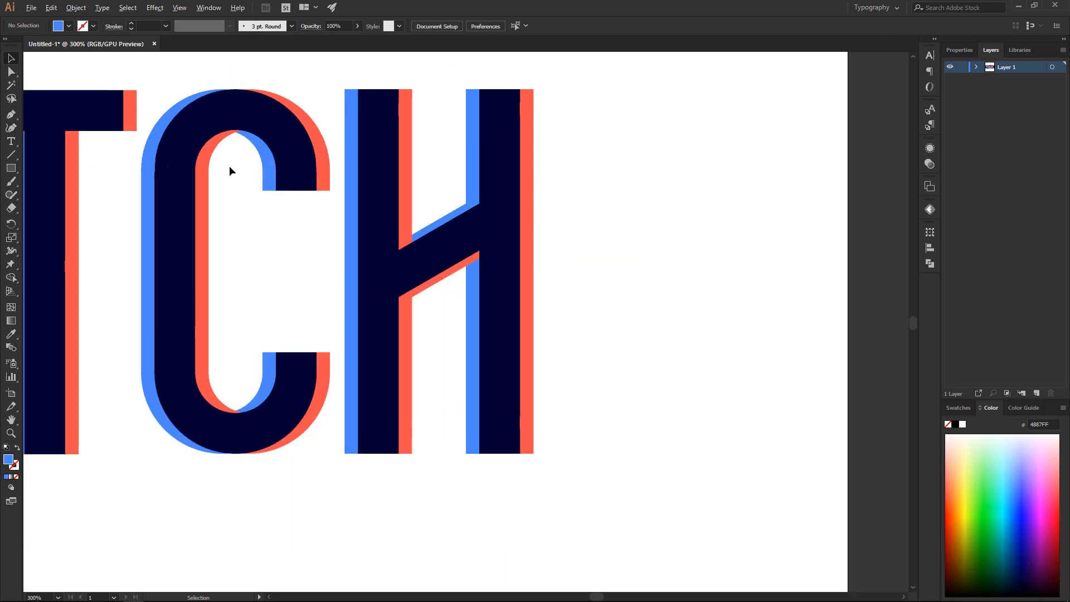
left_click_drag(229, 165, 345, 179)
scroll(387, 133, "up", 2)
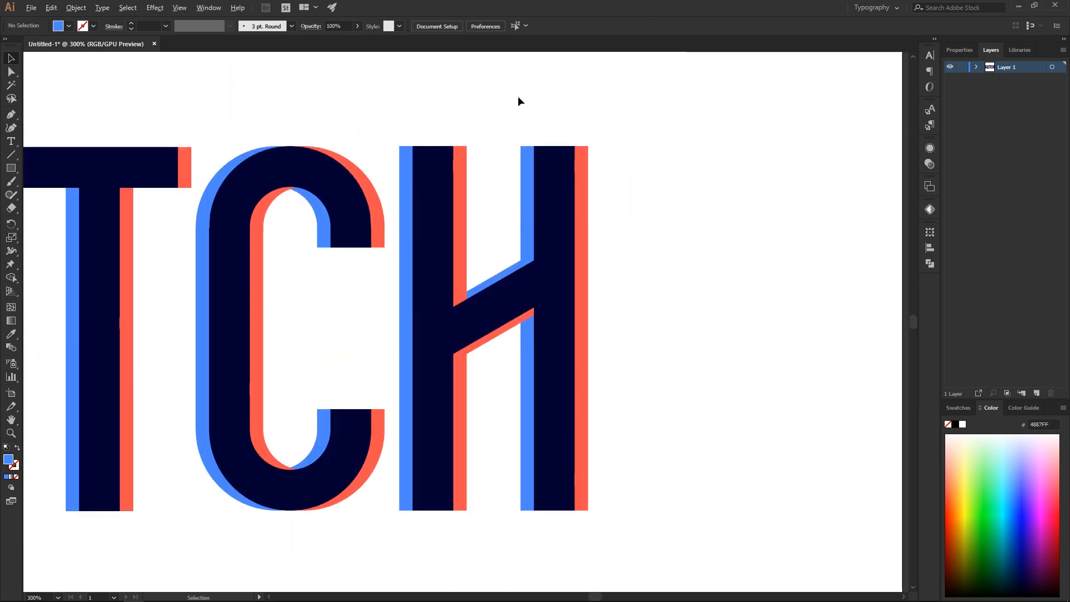
scroll(390, 148, "up", 2)
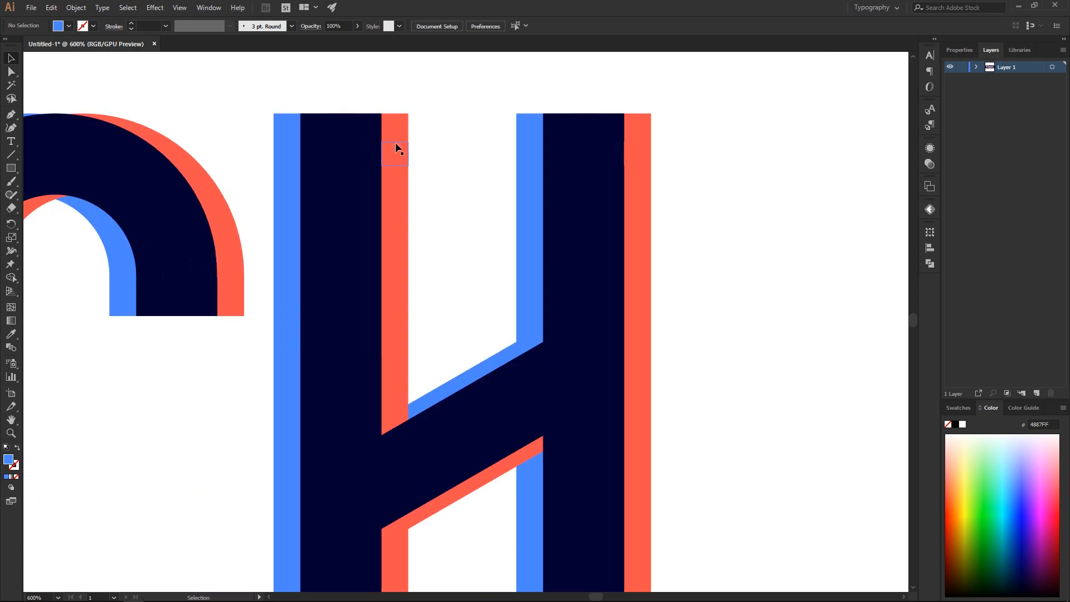
key("ctrl+y")
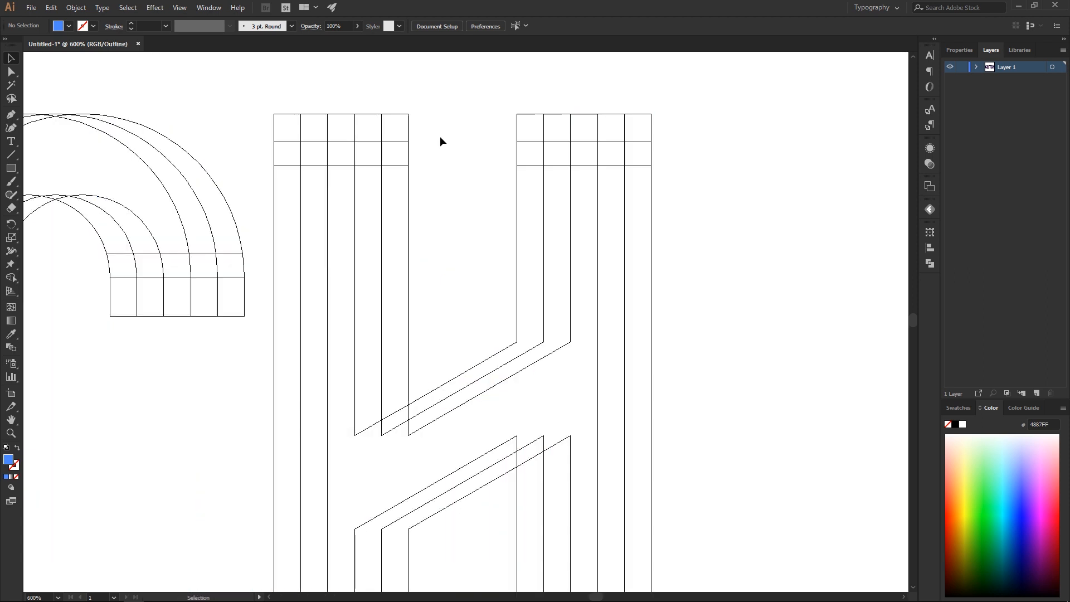
key("a")
key("ctrl+y")
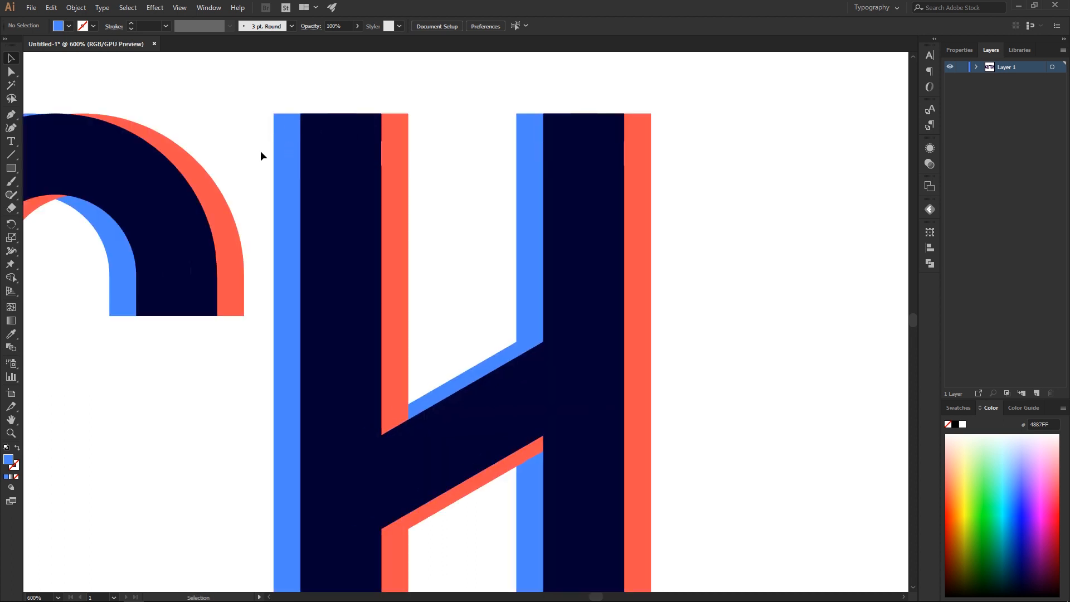
left_click_drag(260, 151, 451, 152)
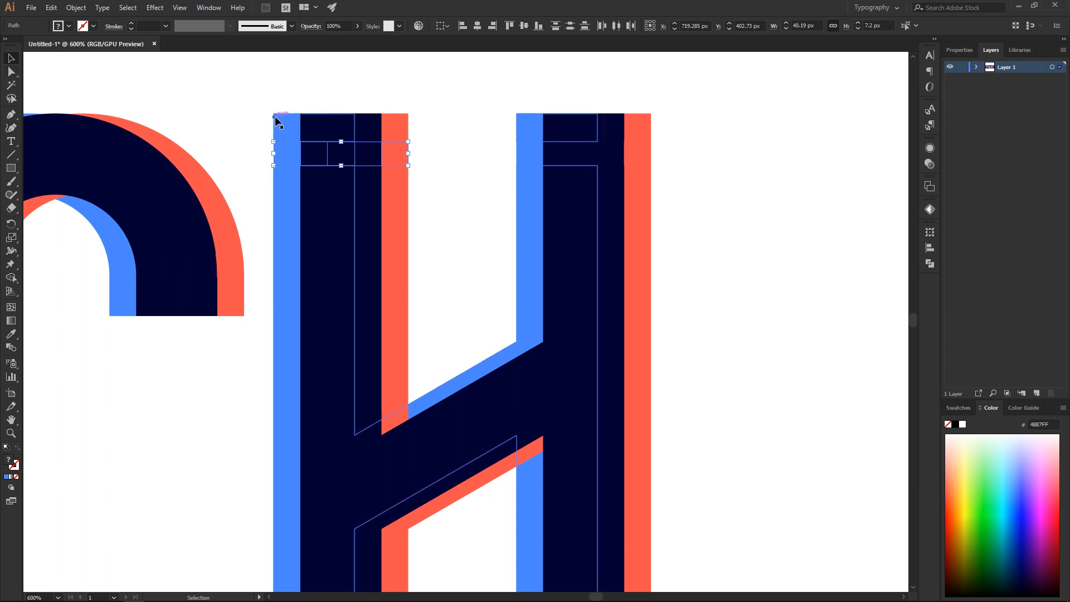
key("Left")
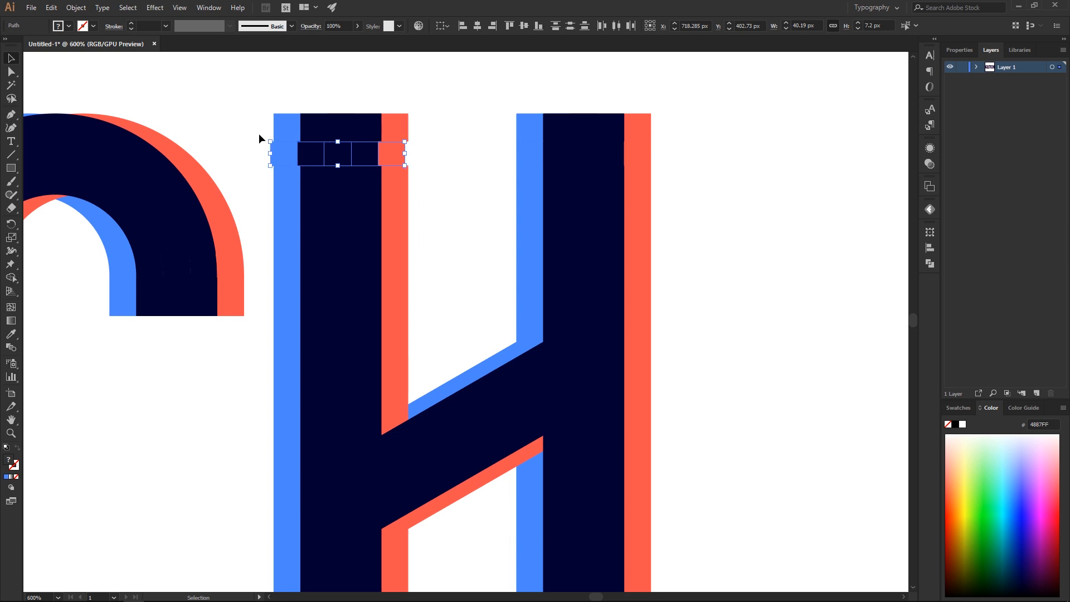
key("Left")
key("Left")
key("Left")
key("Left")
key("Left")
key("Left")
key("Left")
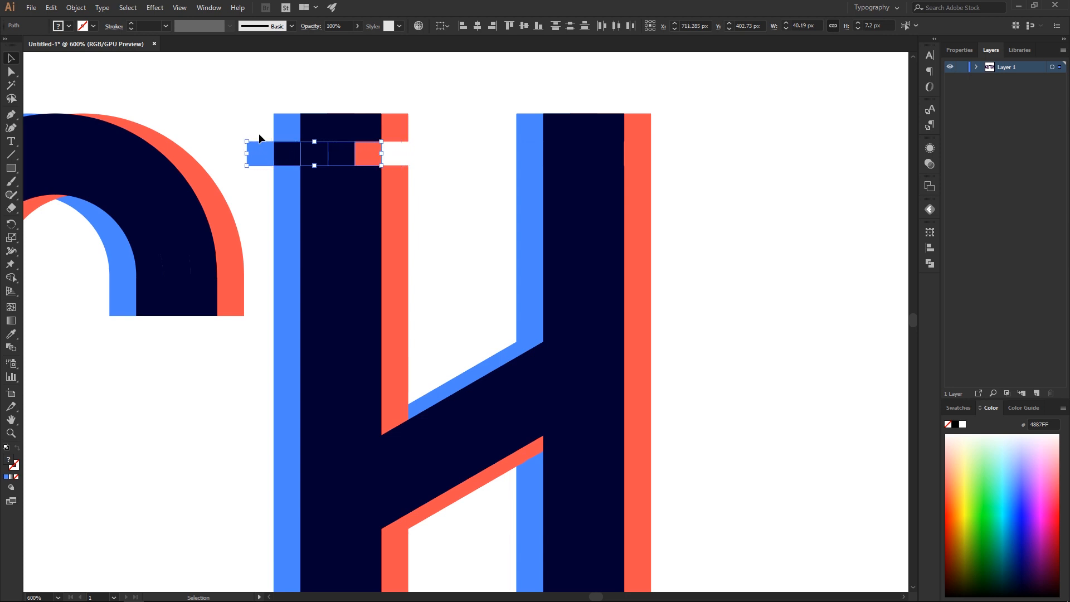
scroll(258, 132, "up", 6)
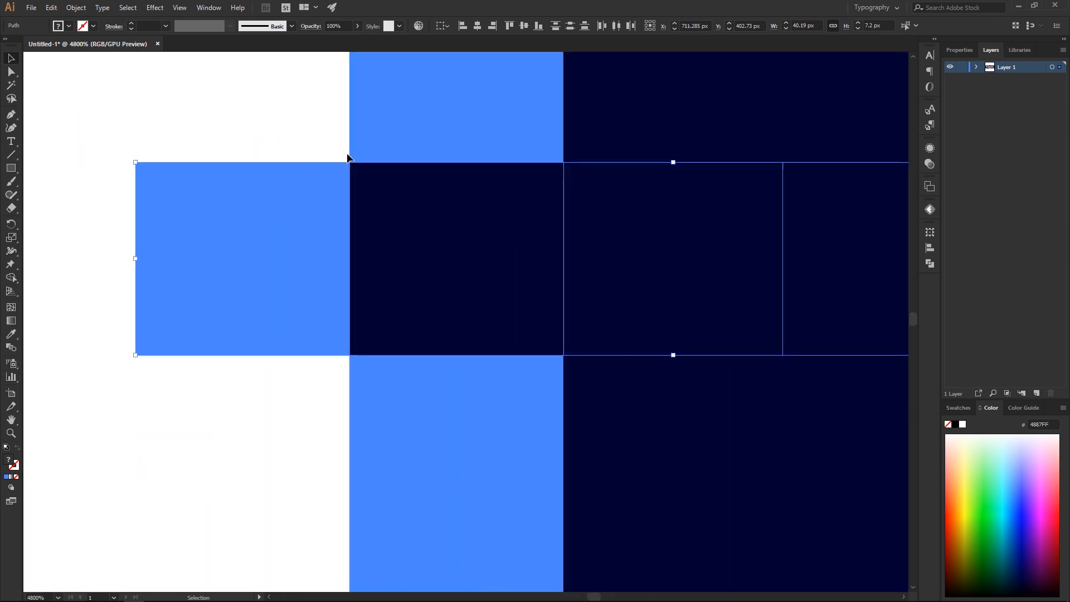
scroll(354, 162, "down", 5)
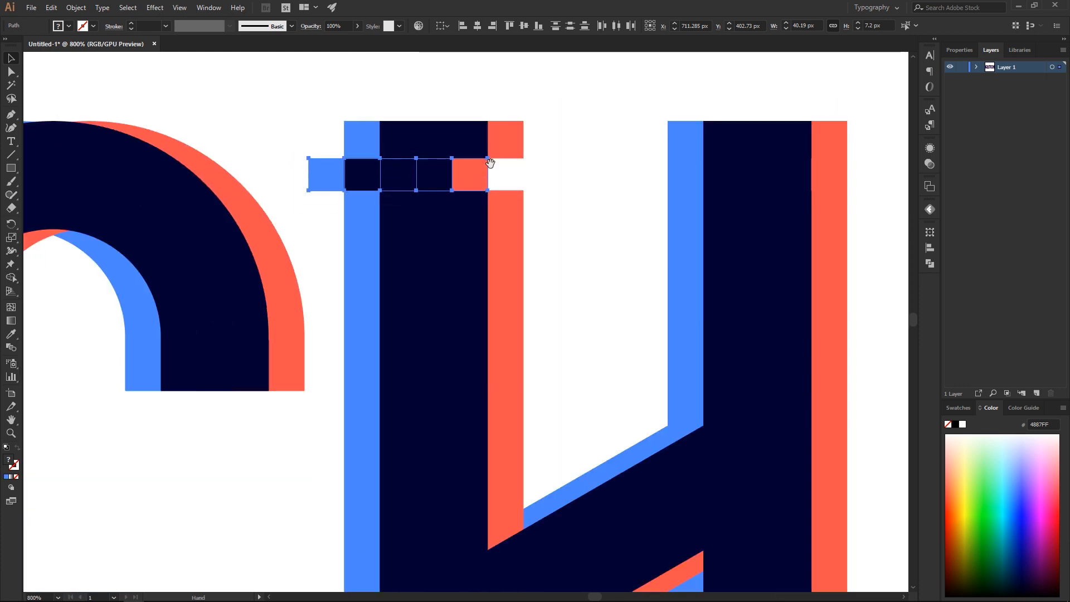
Select all bar segments across the upper part of the H's right stem and shift them 8 px to the left.
left_click_drag(490, 163, 405, 172)
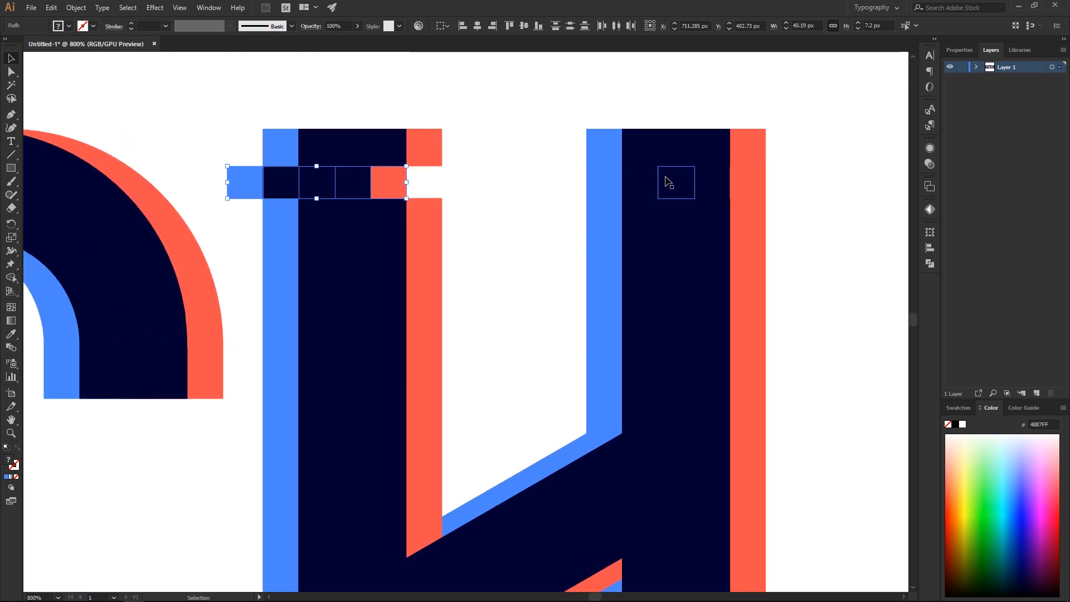
left_click(611, 175)
left_click_drag(565, 174, 774, 184)
key("Left")
key("Left")
key("Left")
key("Left")
key("Left")
key("Left")
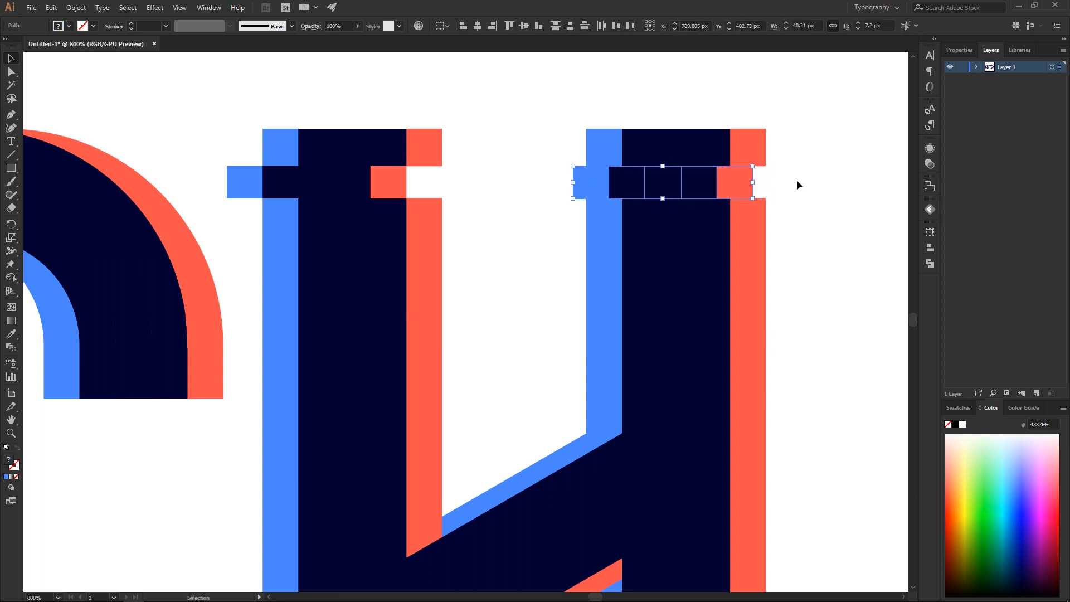
key("Left")
key("Left")
key("Left")
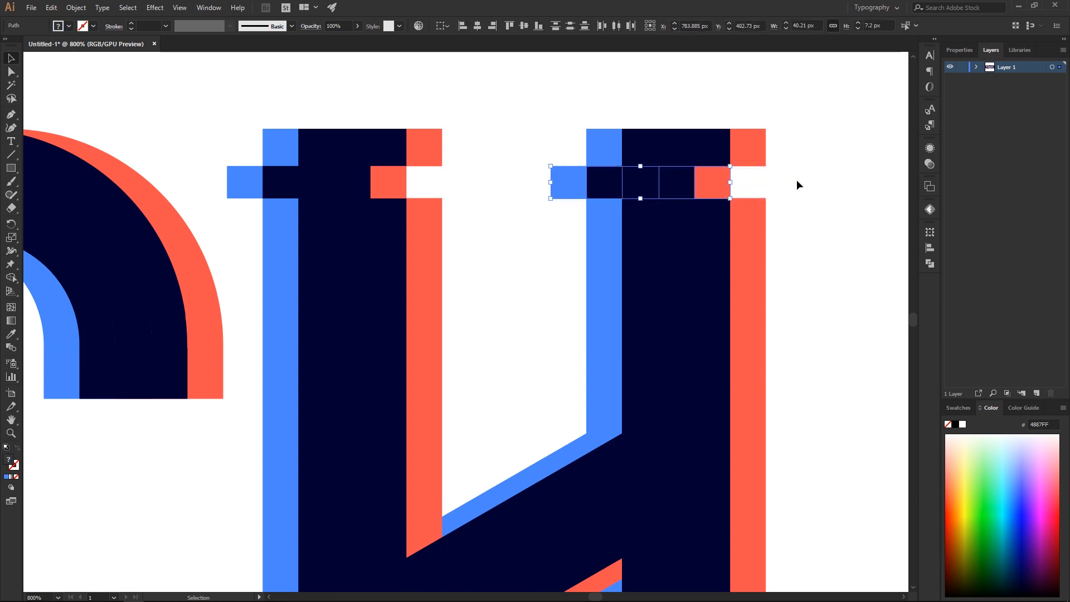
scroll(591, 179, "up", 2)
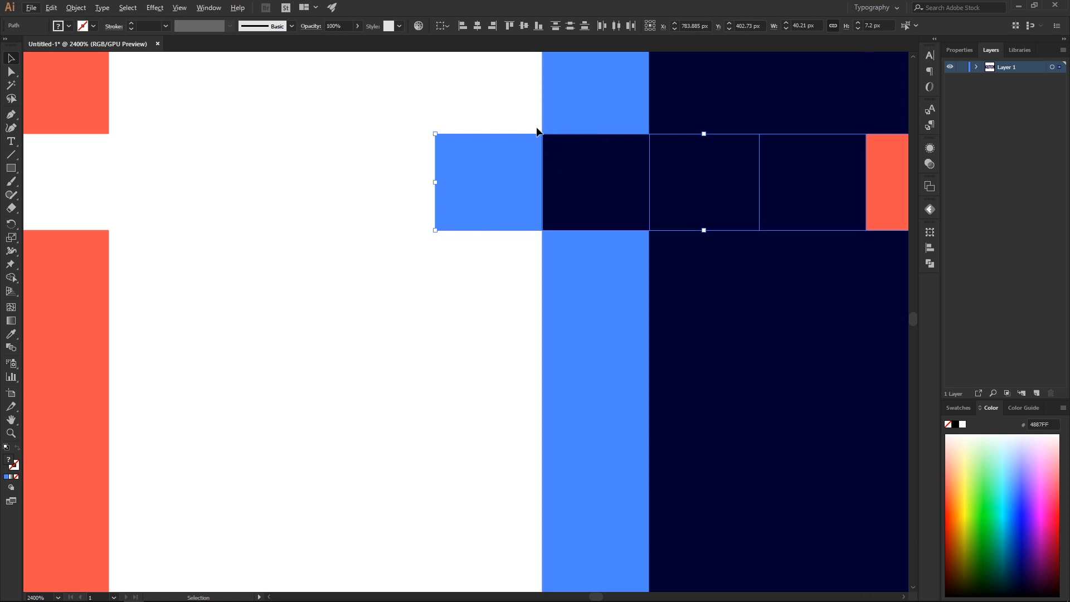
scroll(547, 137, "down", 2)
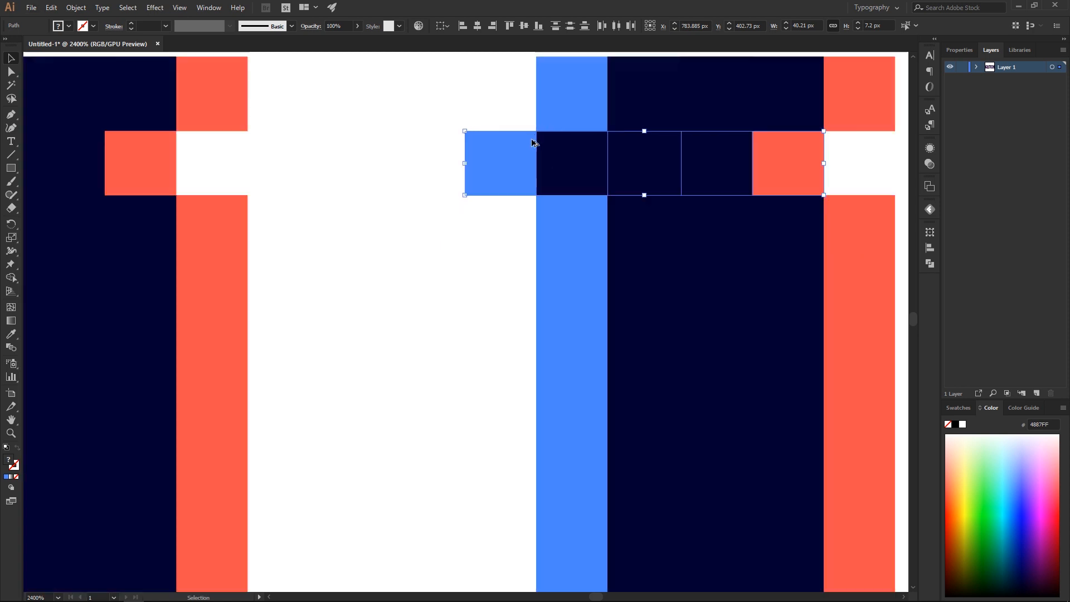
scroll(473, 217, "down", 3)
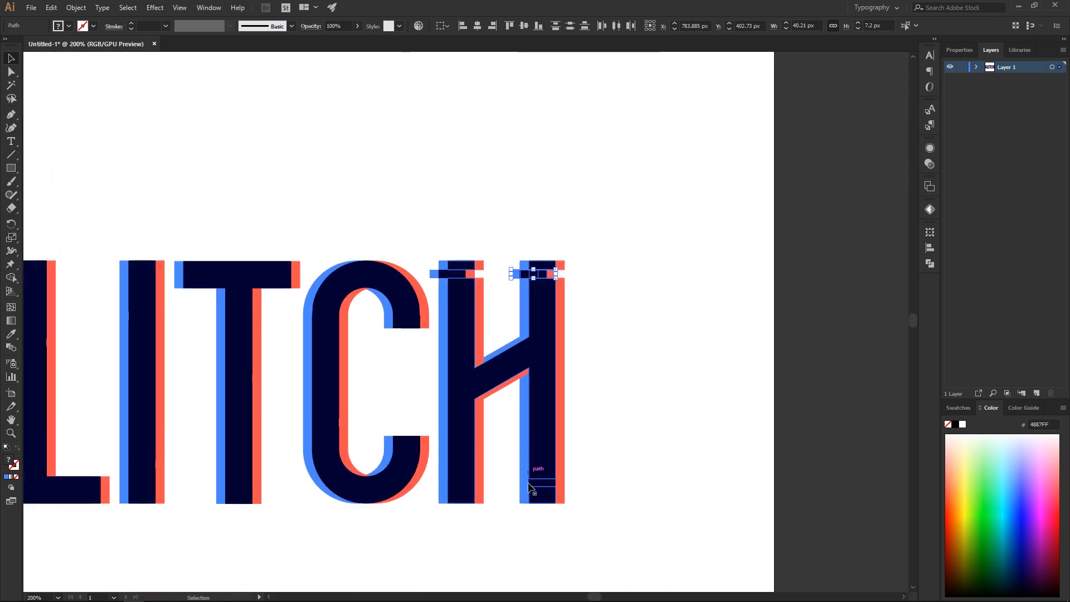
Select all bar segments across the lower part of the H's right stem and shift them 8 px to the right.
left_click_drag(540, 490, 470, 422)
scroll(419, 395, "up", 3)
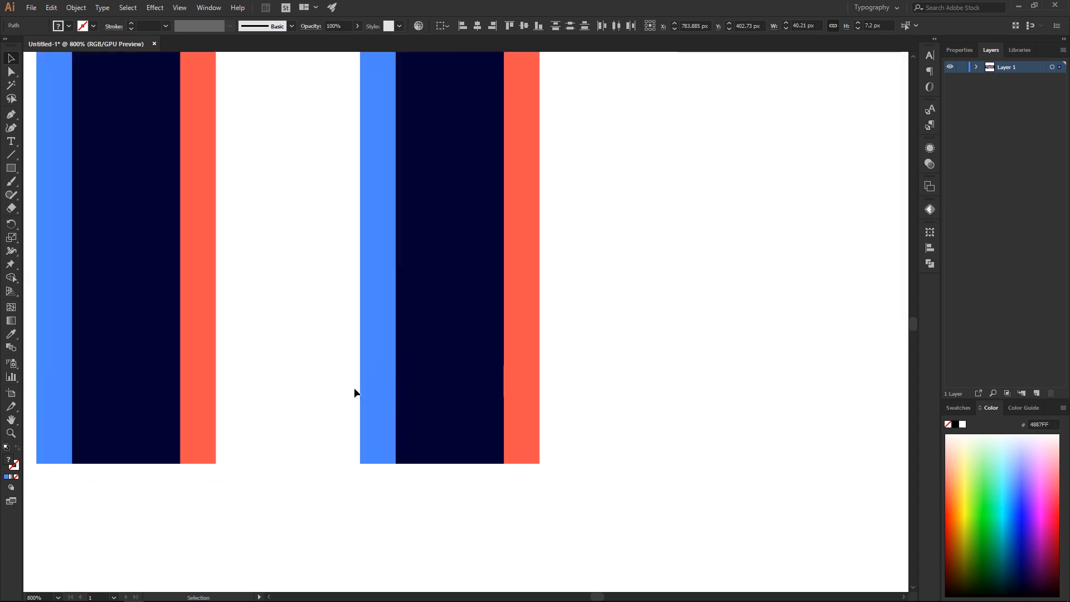
left_click_drag(573, 382, 574, 383)
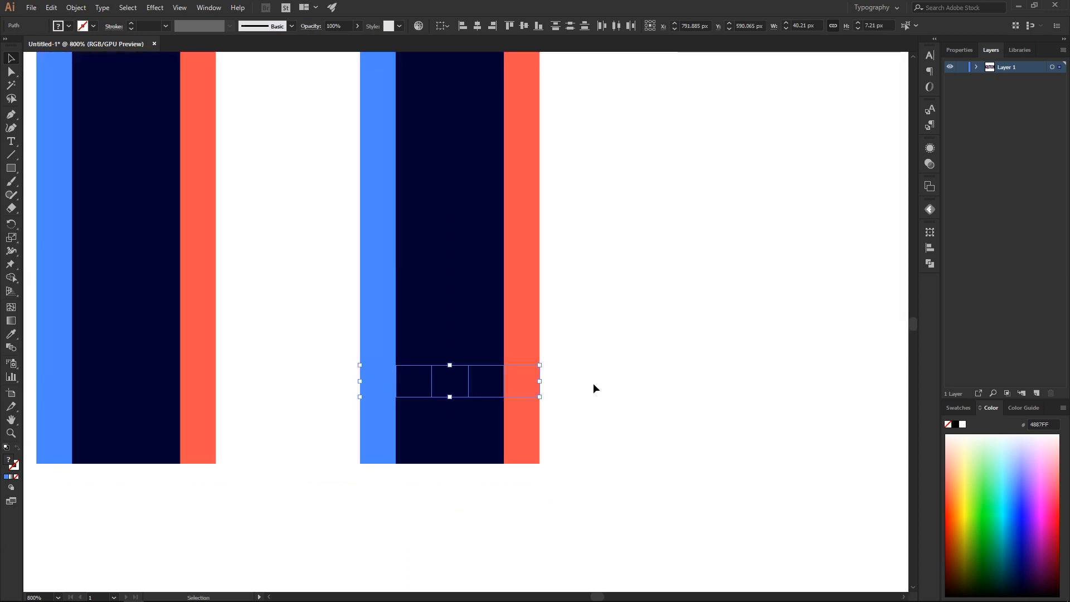
key("Right")
key("Right")
key("Right")
key("Right")
key("Right")
key("Right")
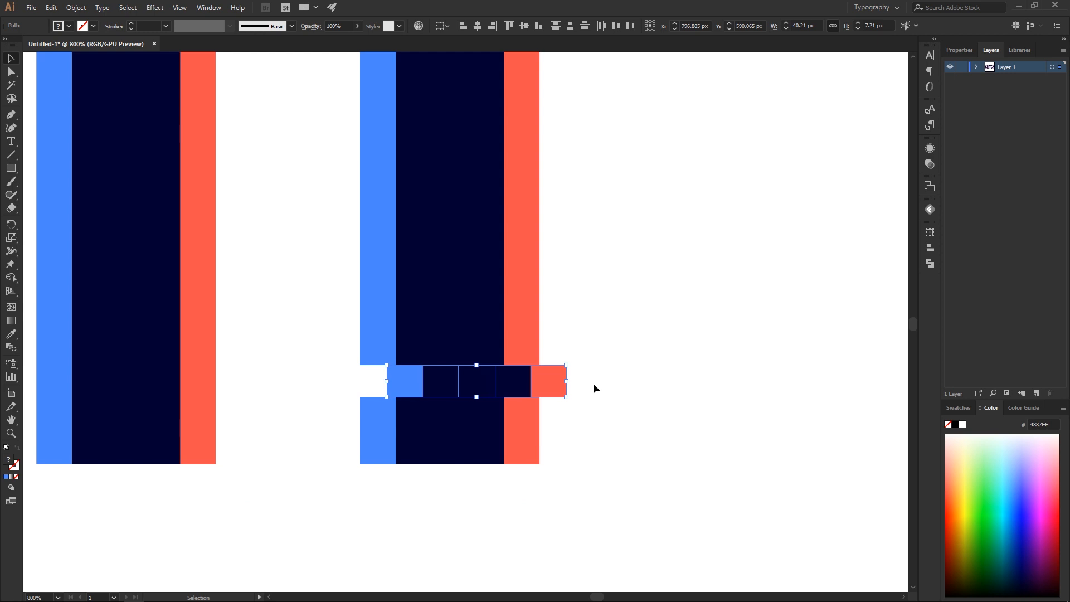
key("Right")
key("Right")
key("Right")
left_click(588, 243)
Select the C's upper bar segments on its stem and terminal, and shift them 8 px to the left.
scroll(587, 243, "down", 2)
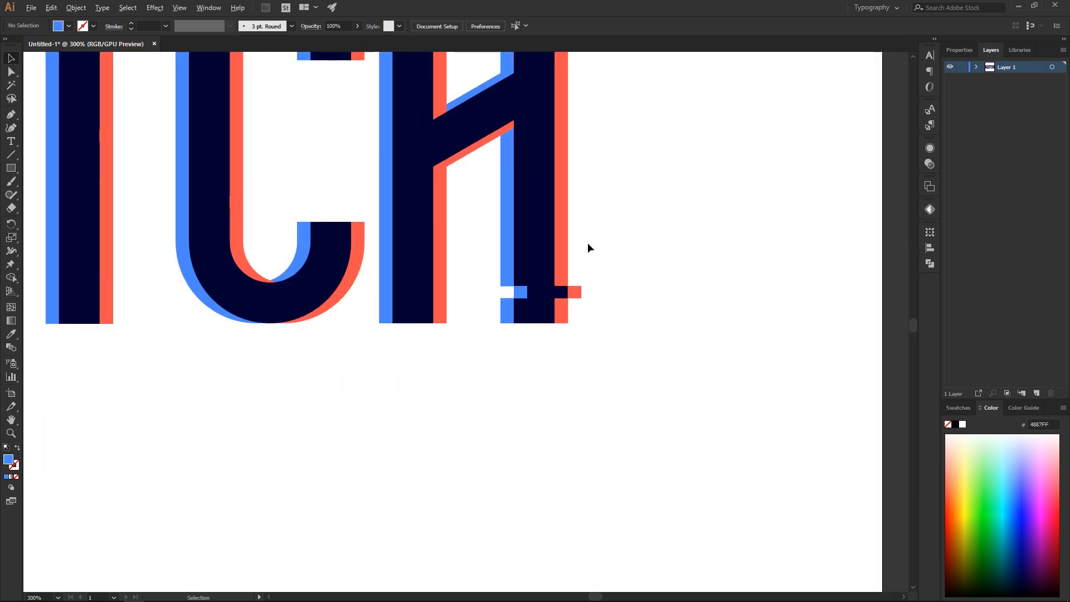
left_click_drag(488, 195, 467, 358)
scroll(467, 356, "down", 2)
scroll(405, 326, "up", 1)
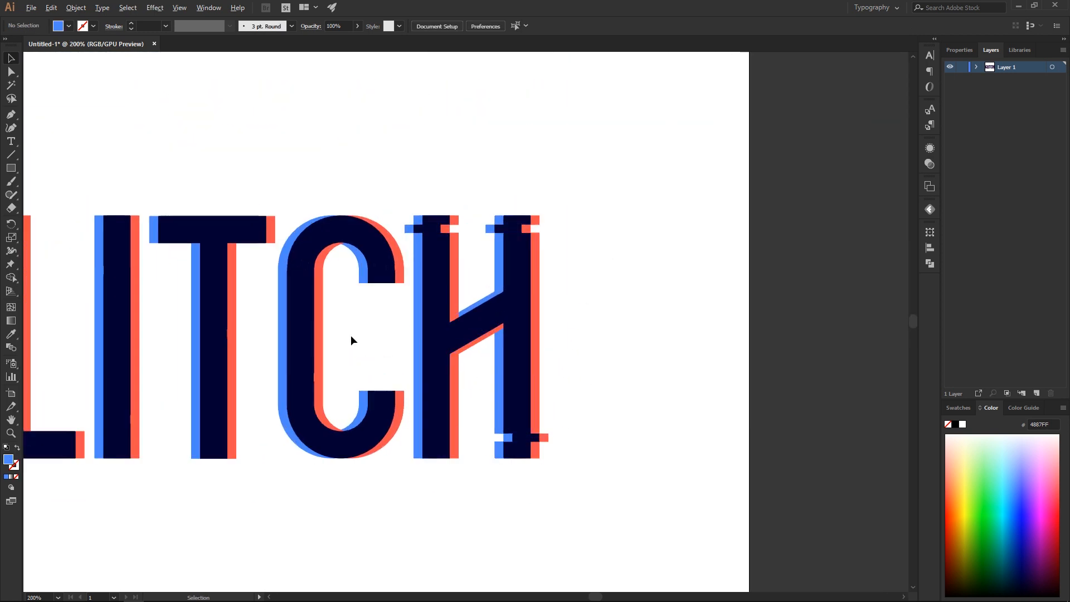
scroll(304, 385, "up", 1)
key("ctrl+y")
left_click_drag(254, 204, 384, 212)
key("ctrl+y")
scroll(370, 207, "up", 2)
key("Left")
key("Left")
key("Left")
key("Left")
key("Left")
key("Left")
key("Left")
key("Left")
Select the bar segments across the lower part of the C's stem and shift them 8 px to the right.
left_click_drag(104, 273, 486, 237)
key("Right")
key("Right")
key("Right")
key("Right")
key("Right")
key("Right")
key("Right")
key("Right")
scroll(400, 320, "down", 3)
scroll(237, 268, "up", 3)
scroll(337, 274, "down", 1)
Select the bar segments across the T's stem and shift them 8 px to the right.
left_click_drag(311, 269, 175, 272)
key("Right")
key("Right")
key("Right")
key("Right")
key("Right")
key("Right")
key("Right")
key("Right")
Shift the I's lower and the L's bar segments 8 px right, and the I's upper bar segments 8 px left.
left_click_drag(340, 230, 181, 130)
key("Right")
key("Right")
key("Right")
key("Right")
key("Right")
key("Right")
key("Right")
key("Right")
left_click_drag(220, 353, 845, 449)
Select the bar segments across the upper part of the G's stem and shift them 8 px to the right.
left_click_drag(368, 248, 467, 242)
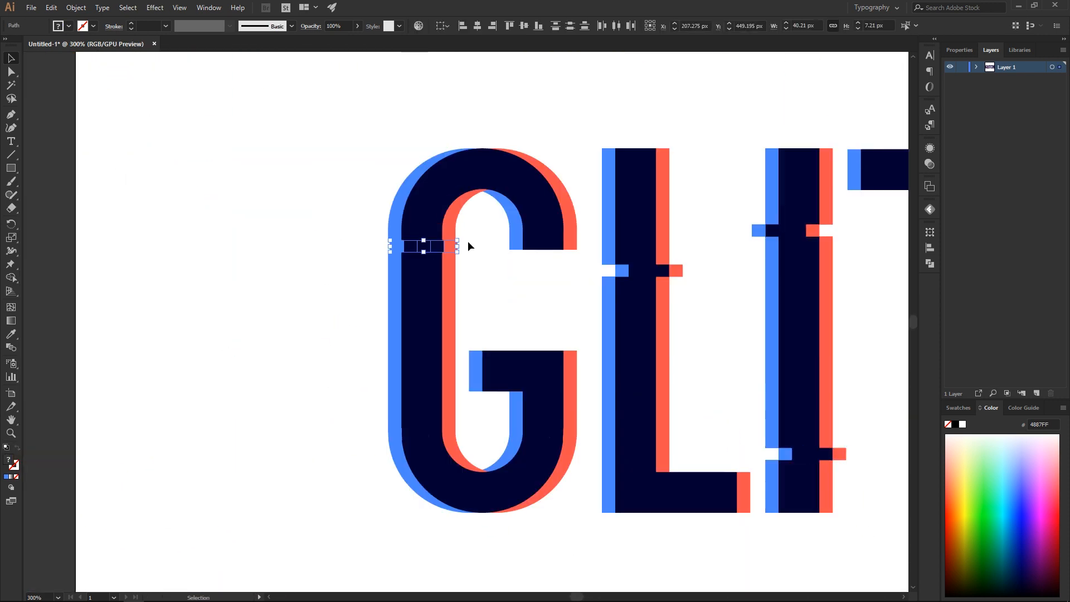
key("Right")
key("Right")
key("Right")
key("Right")
key("Right")
key("Right")
key("Right")
Select all bar segments across the lower part of the G, shift them 8 px to the left, and deselect them.
left_click_drag(589, 436, 368, 433)
key("Left")
key("Left")
key("Left")
key("Left")
key("Left")
key("Left")
key("Left")
key("Left")
left_click(239, 206)
Select the whole GLITCH artwork, move it about 11 px to the right on the artboard, and deselect it.
scroll(240, 209, "down", 2)
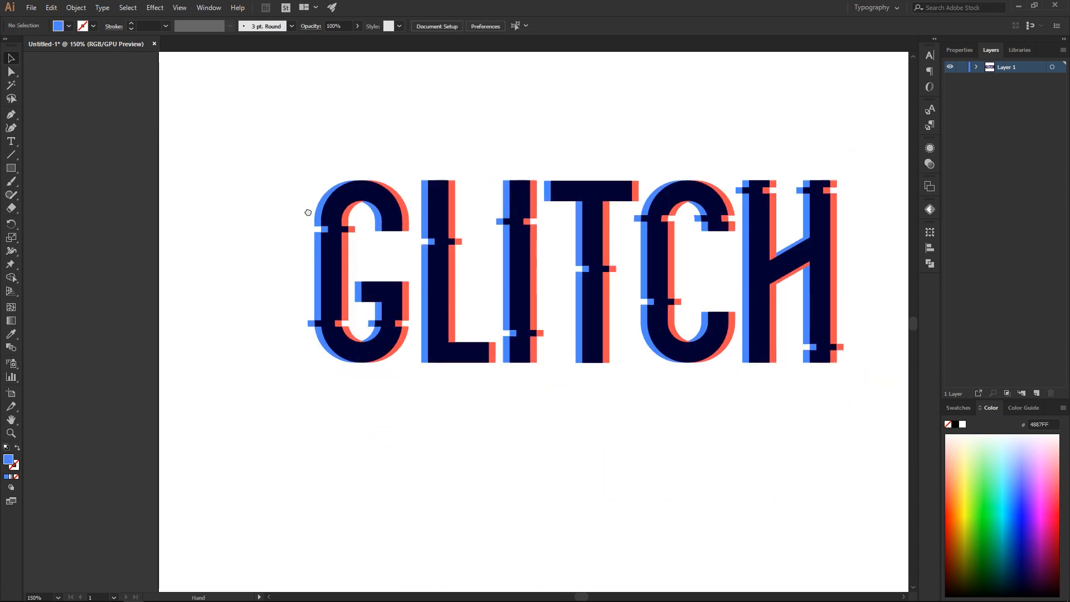
scroll(249, 259, "down", 2)
left_click_drag(337, 206, 280, 216)
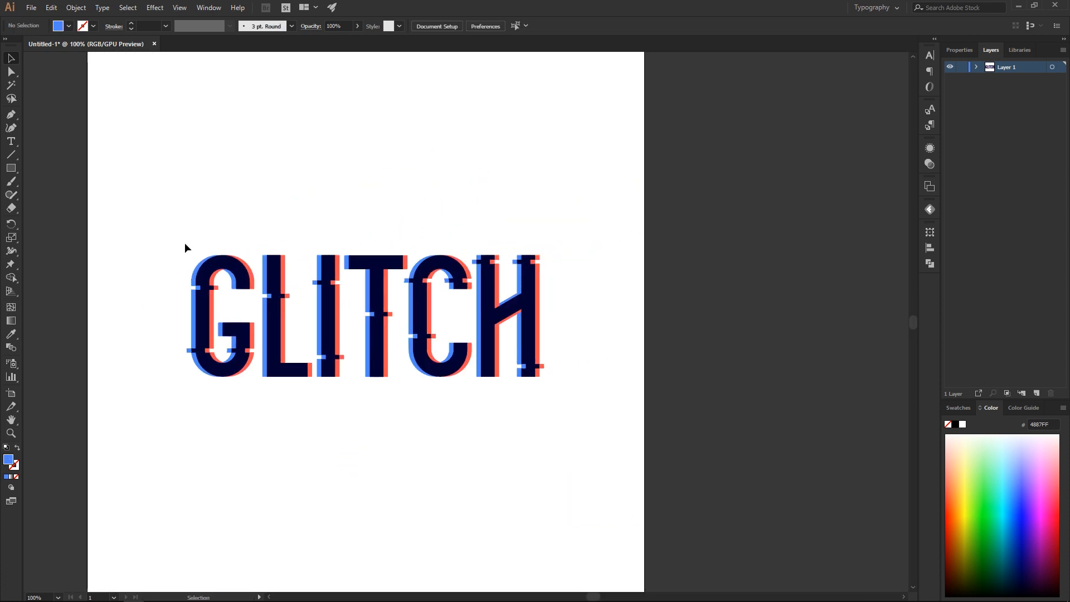
left_click_drag(173, 239, 577, 412)
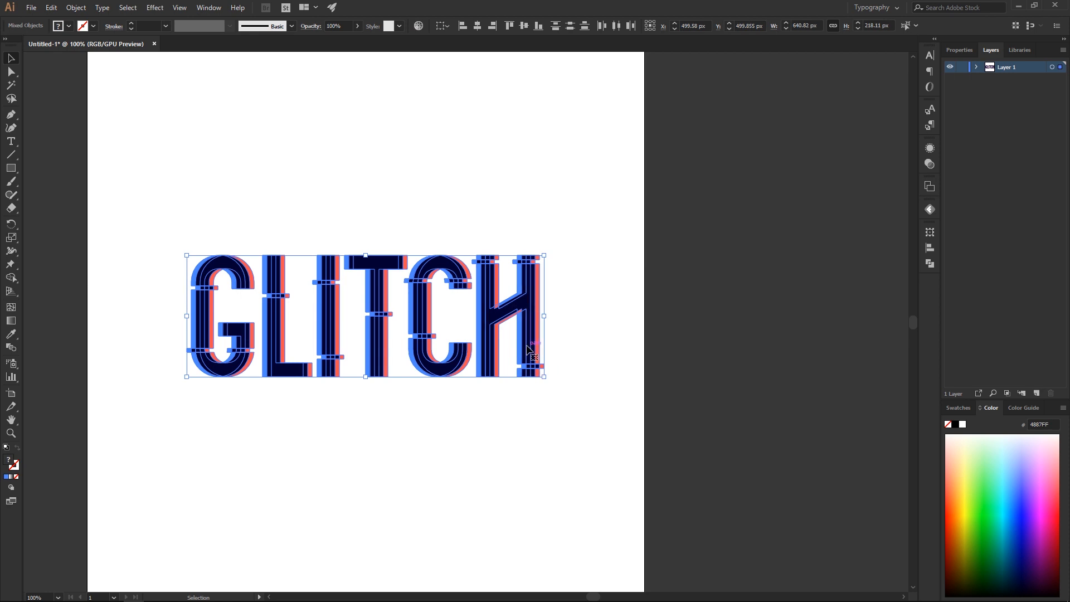
left_click_drag(528, 350, 534, 350)
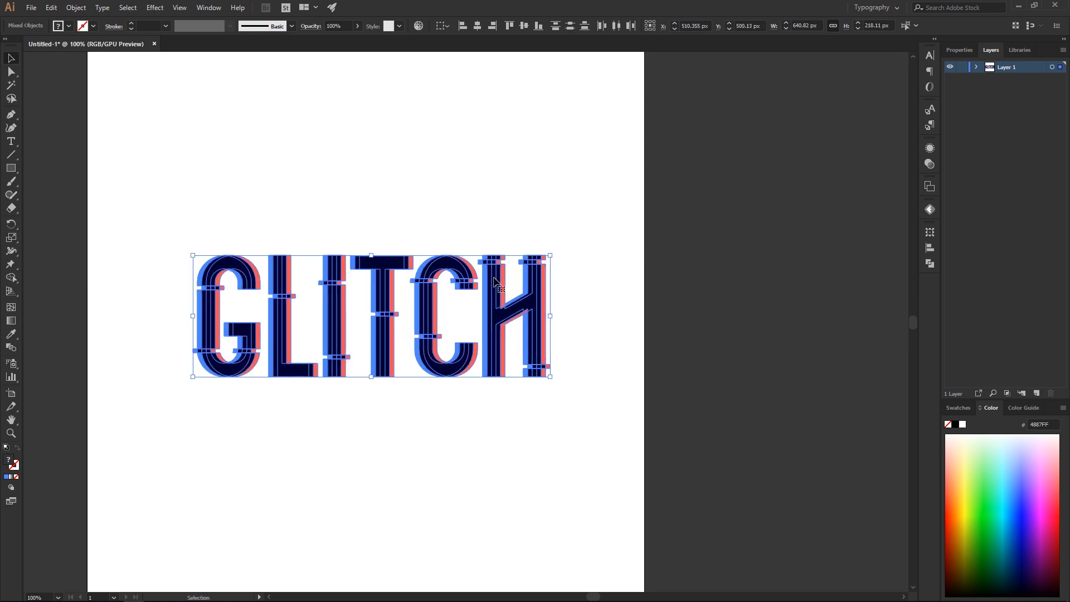
scroll(483, 279, "up", 3)
scroll(509, 246, "down", 2)
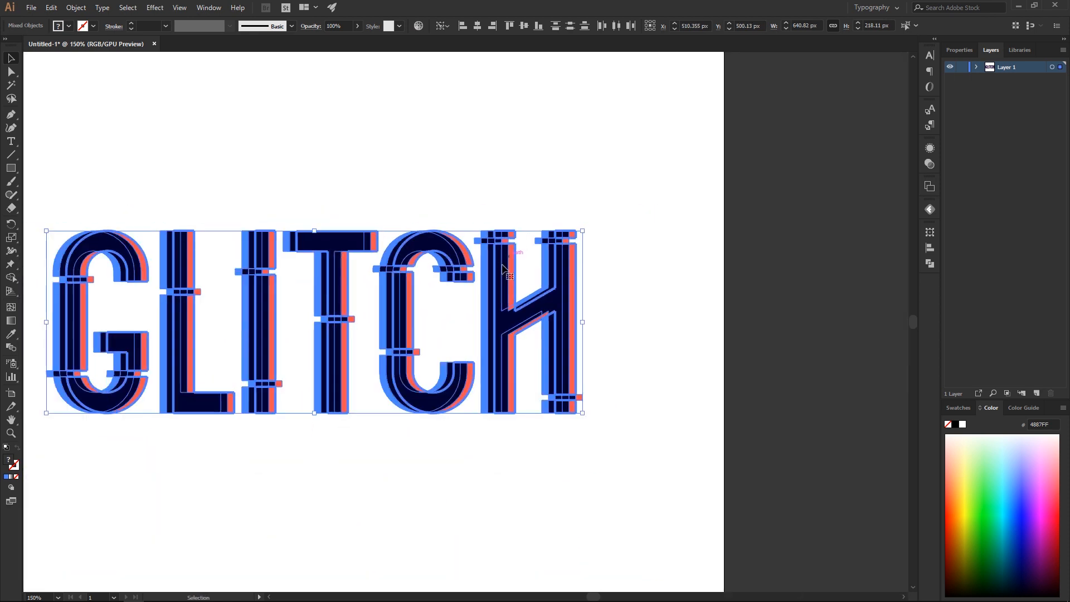
left_click(514, 214)
left_click(512, 262)
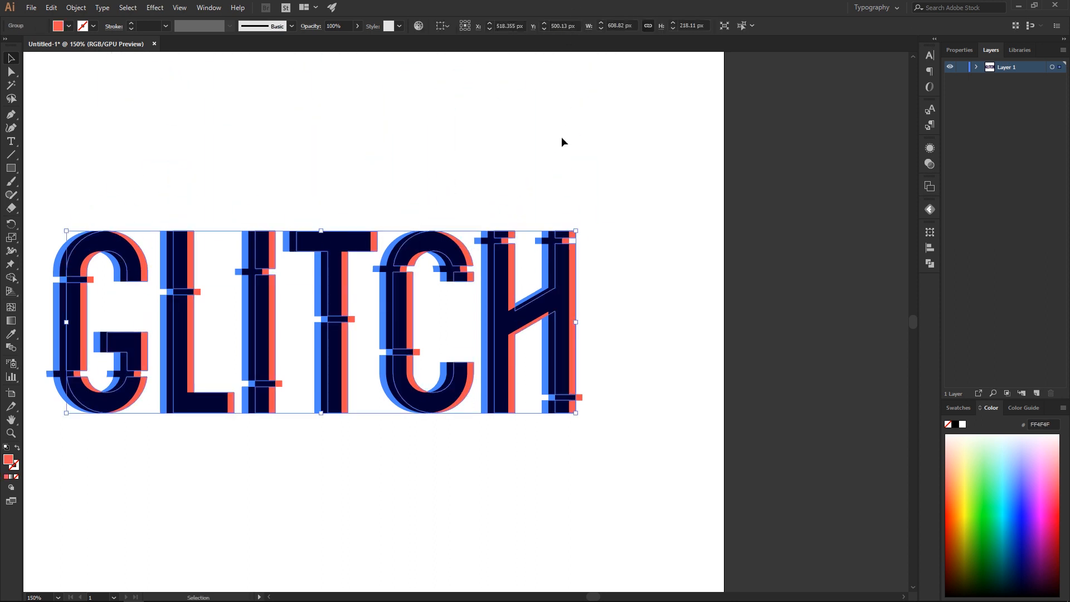
left_click(538, 204)
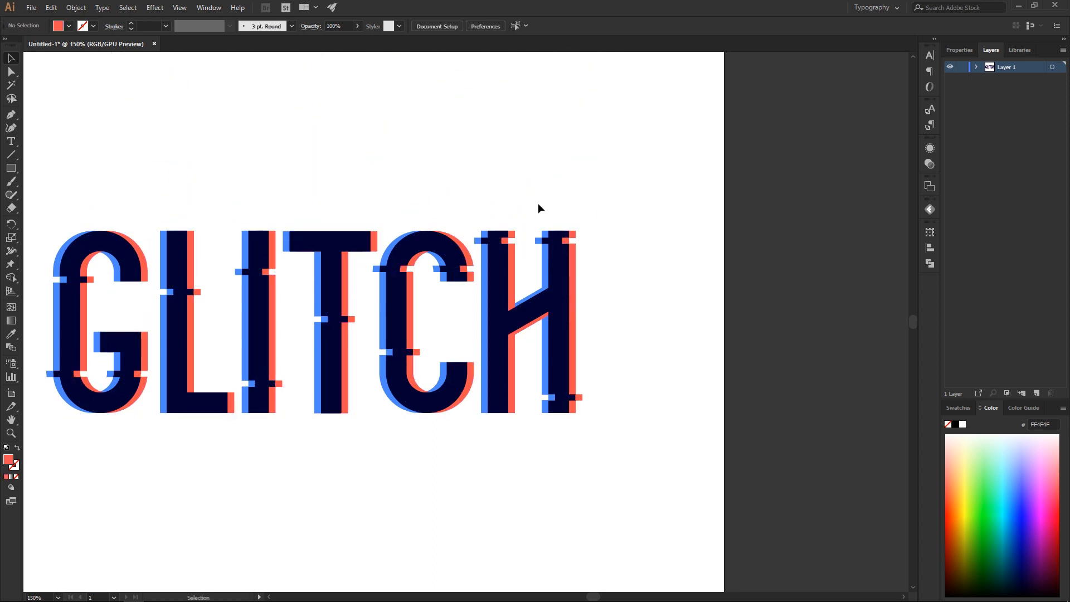
key("a")
key("ctrl+z")
key("ctrl+shift+z")
left_click(520, 240)
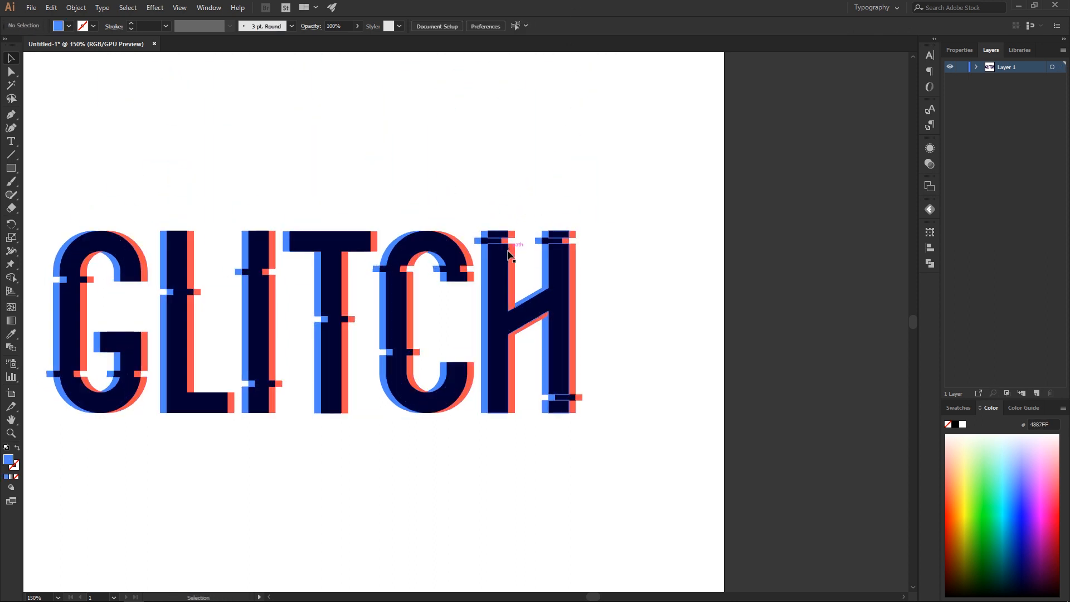
Try moving the dark front letters upward away from the coloured copies, undo the move, and deselect them.
left_click_drag(497, 254, 497, 121)
key("ctrl+z")
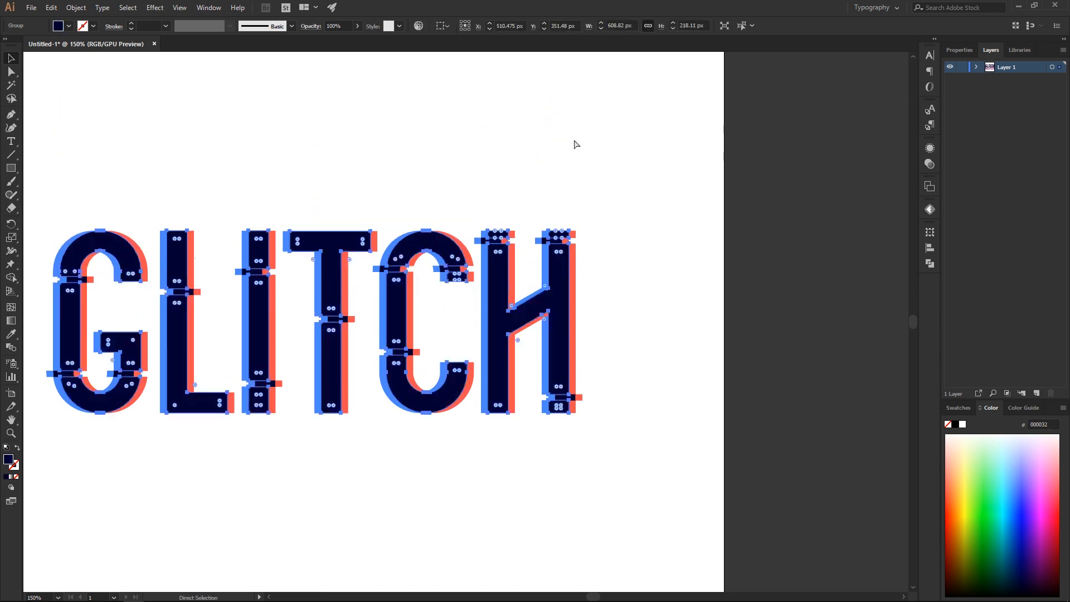
left_click(574, 139)
Select the whole GLITCH artwork, including its blue and red copies, and group it into one object.
scroll(547, 173, "down", 1)
left_click_drag(468, 170, 482, 209)
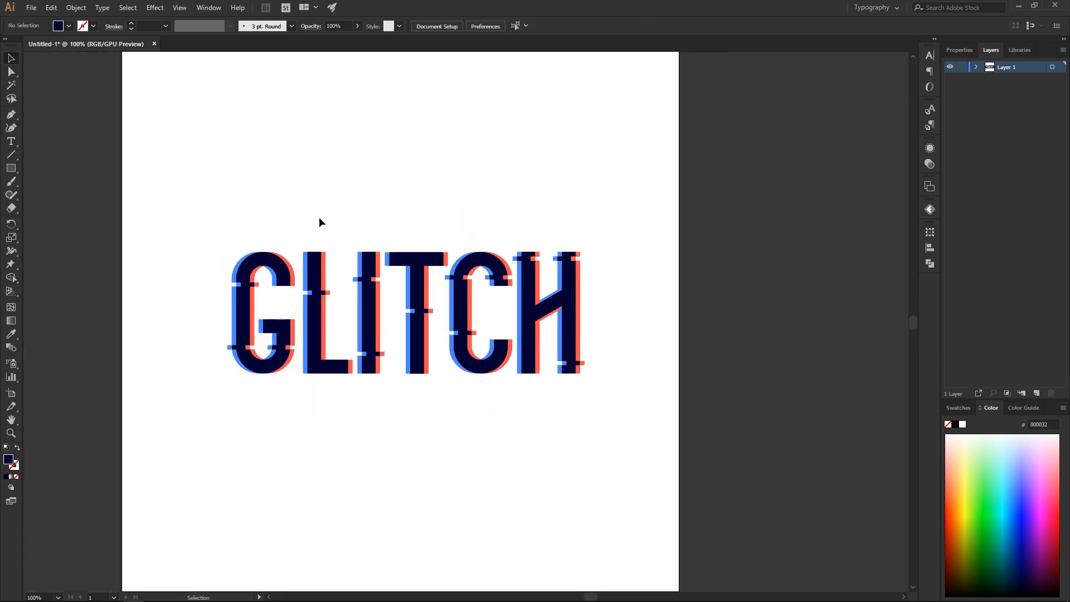
scroll(277, 263, "up", 1)
left_click_drag(308, 216, 282, 217)
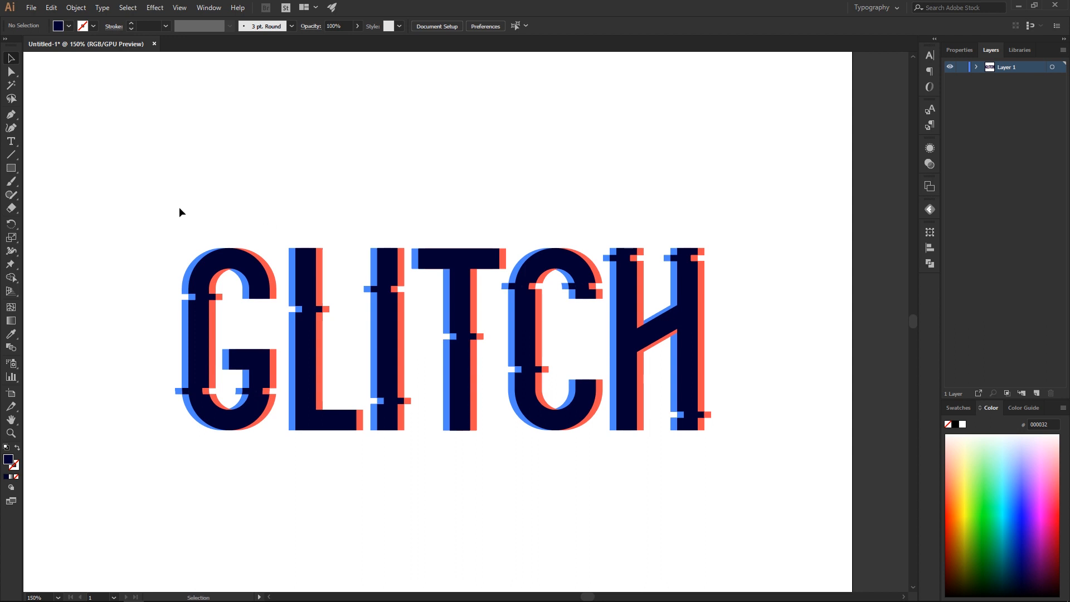
left_click_drag(760, 472, 125, 167)
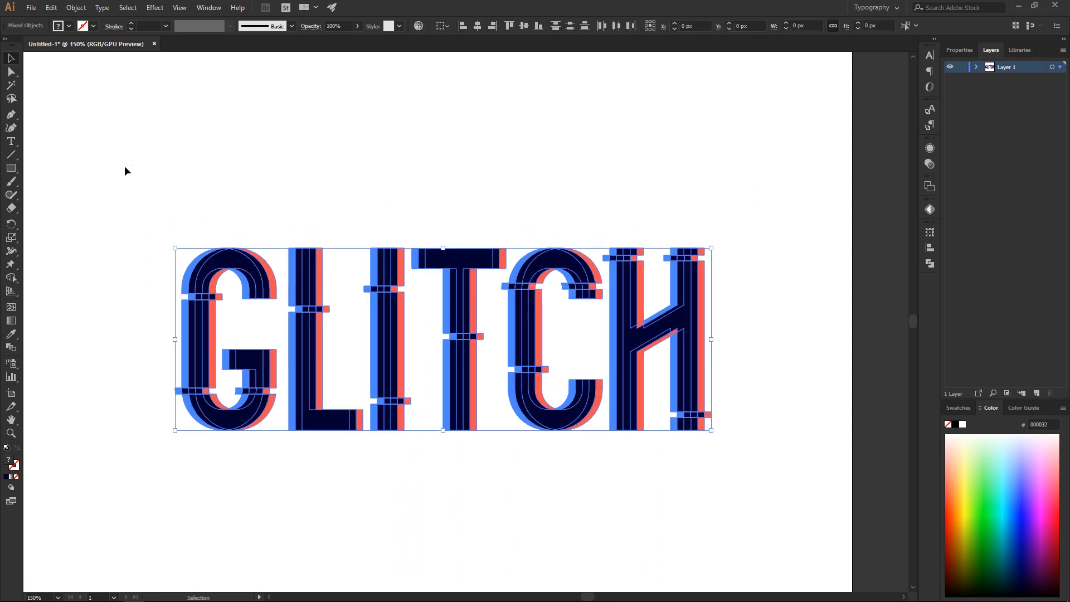
key("ctrl")
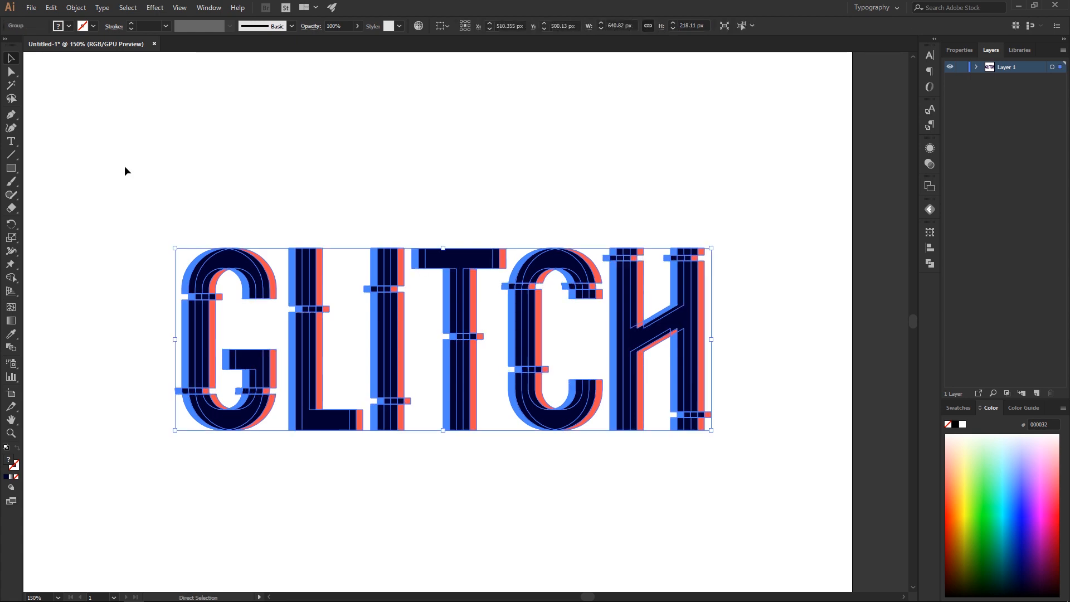
Try moving the grouped GLITCH artwork to several places on the artboard, undoing each move.
left_click(125, 168)
left_click_drag(252, 259, 227, 126)
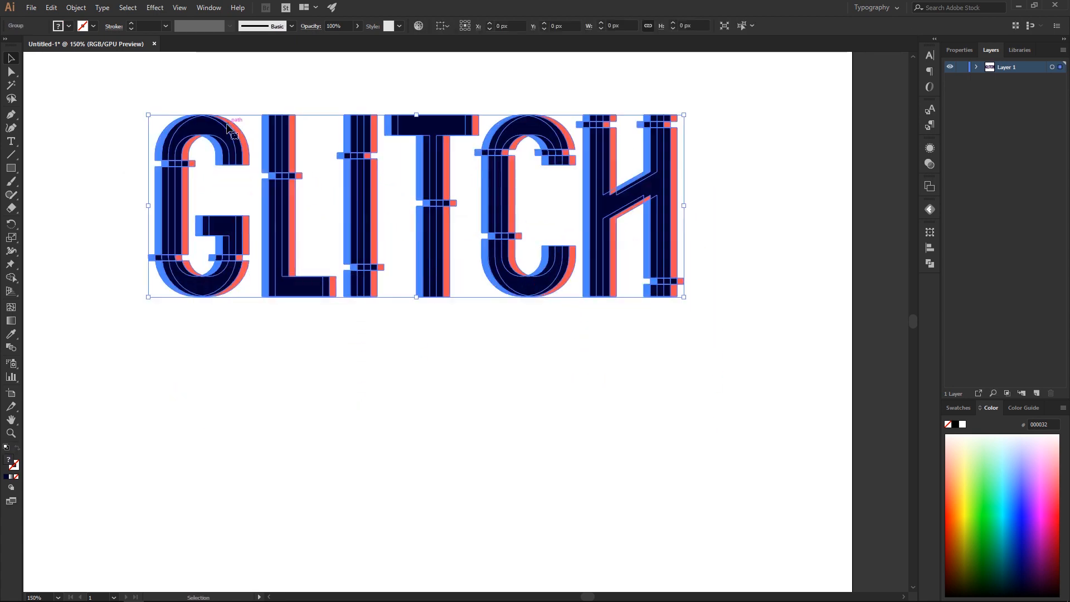
key("ctrl+z")
left_click_drag(400, 266, 267, 136)
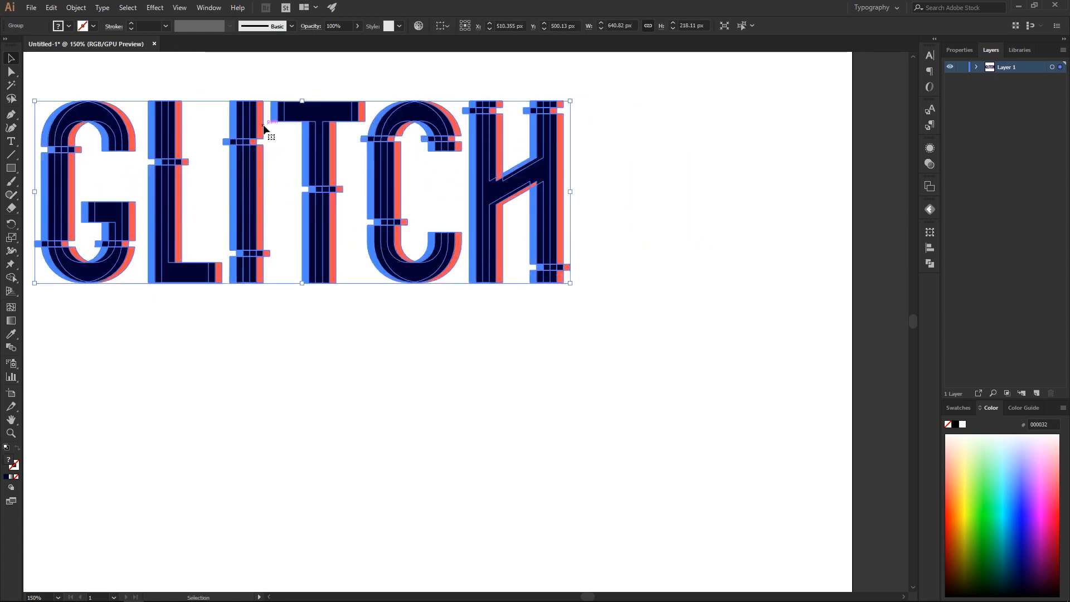
key("ctrl+z")
left_click(328, 143)
left_click_drag(405, 255, 524, 167)
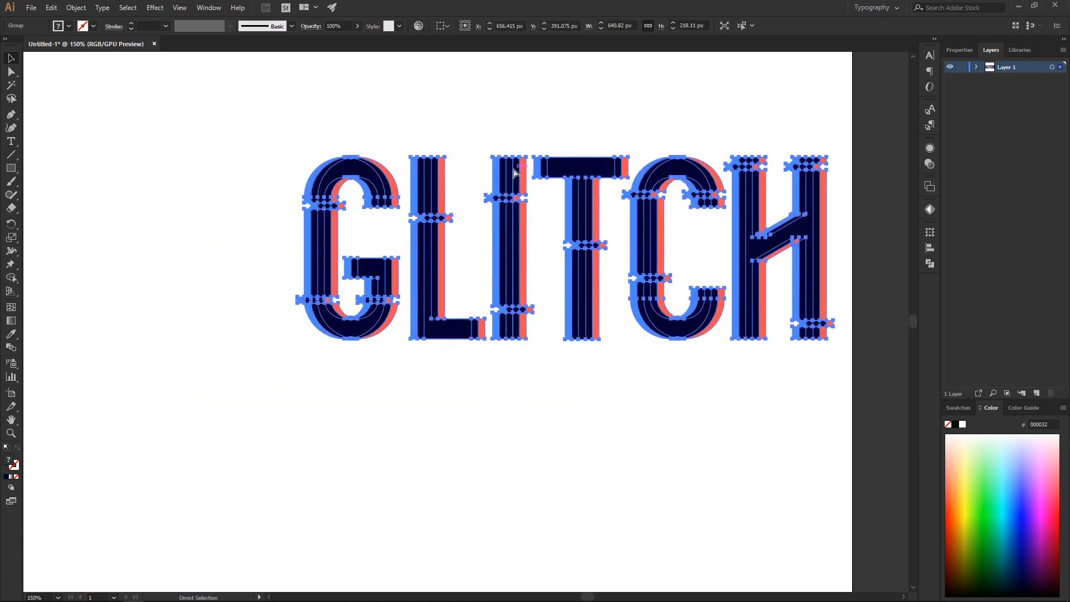
key("ctrl+z")
left_click_drag(450, 270, 319, 127)
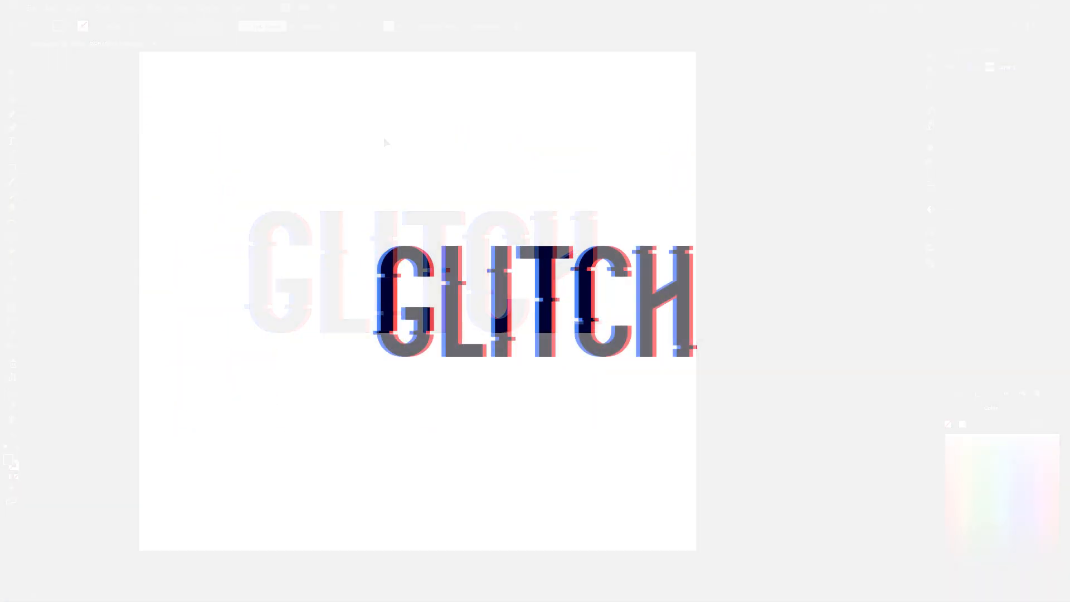